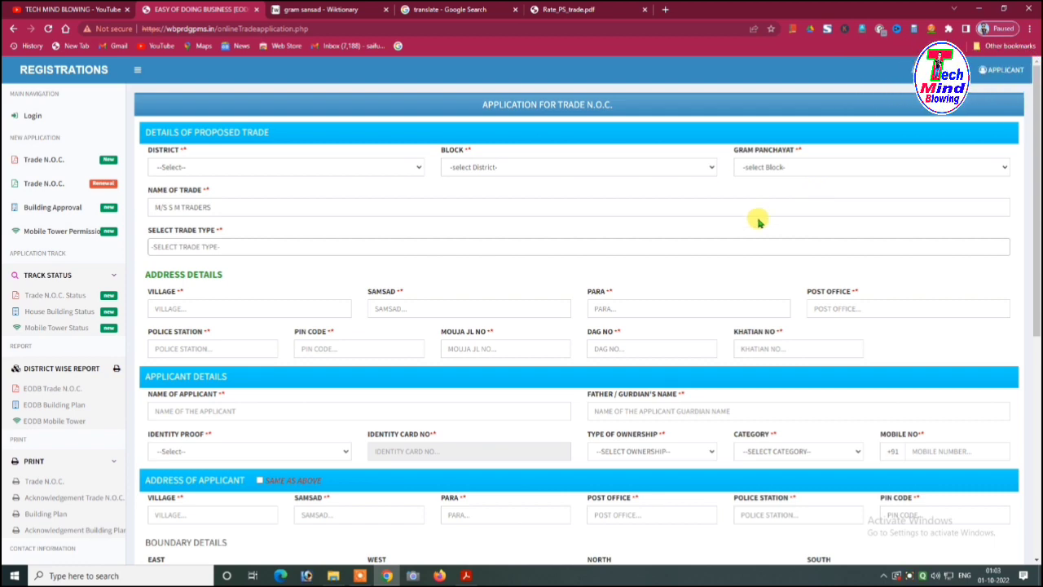
Step: Review the whole Trade N.O.C. application form, from the proposed trade details through the document uploads and terms agreement
scroll(758, 222, "down", 3)
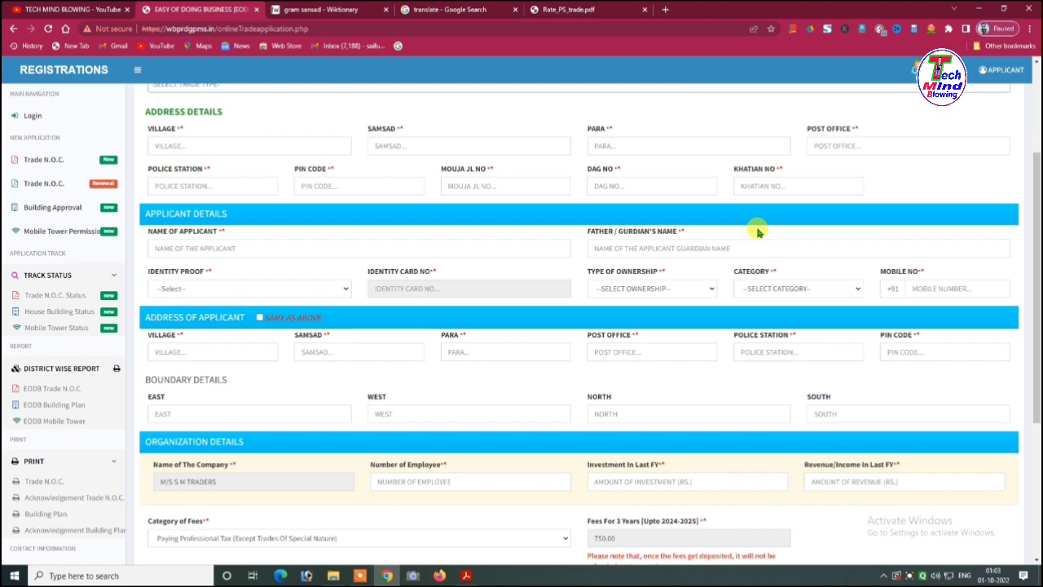
scroll(757, 233, "down", 1)
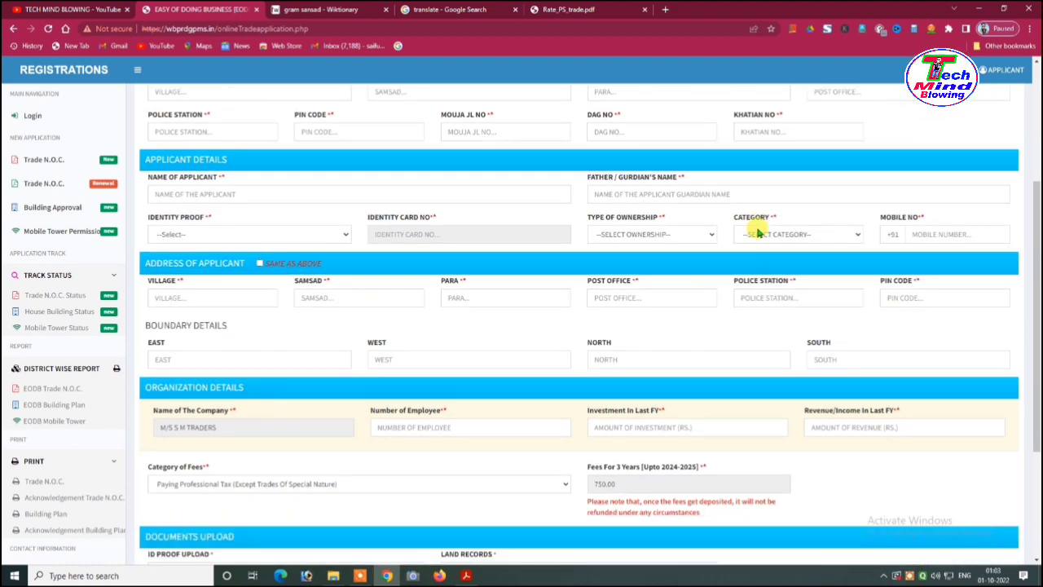
scroll(757, 233, "down", 4)
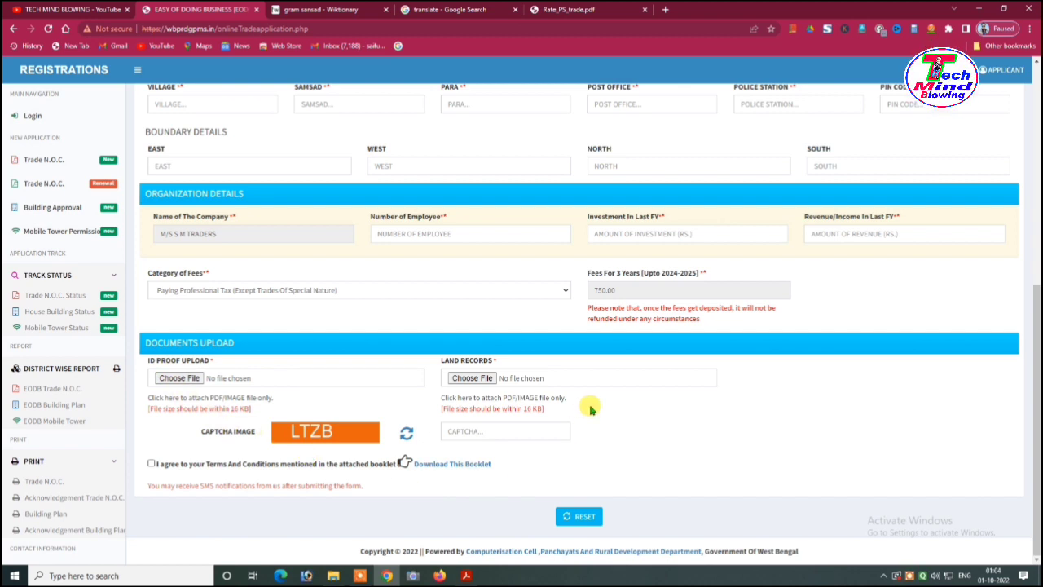
scroll(672, 346, "up", 1)
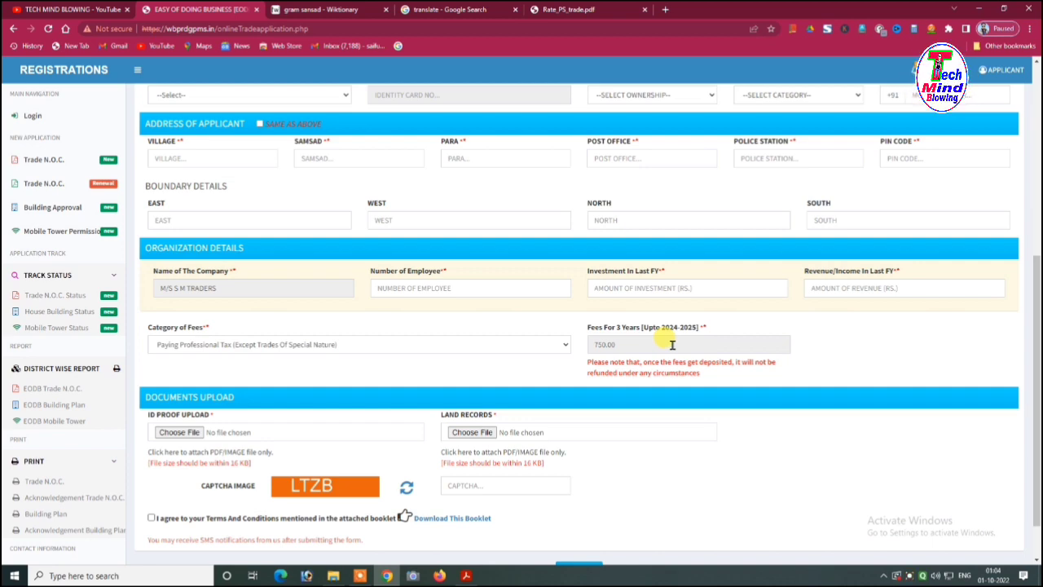
scroll(673, 345, "up", 4)
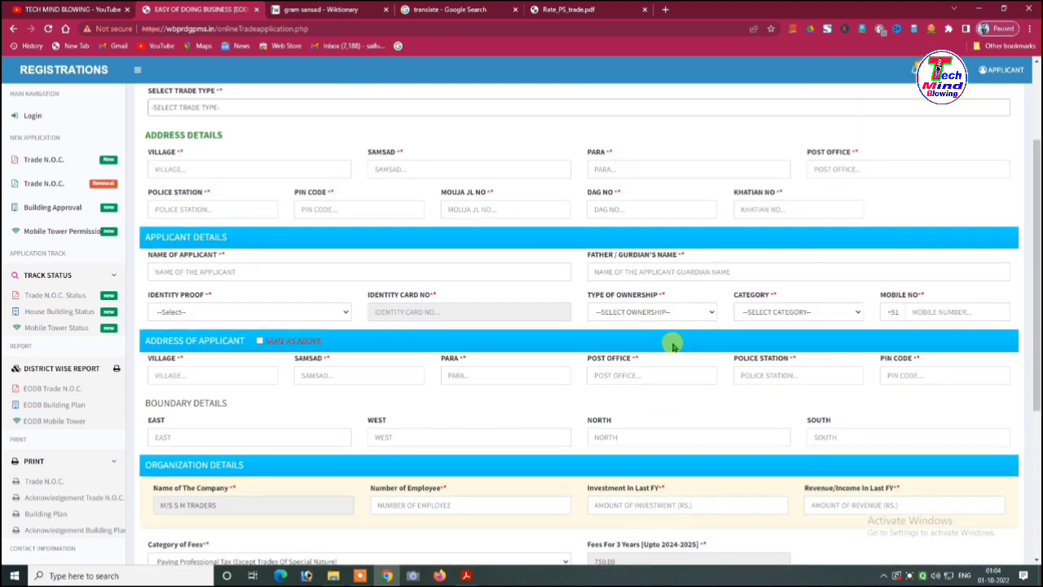
scroll(673, 346, "up", 3)
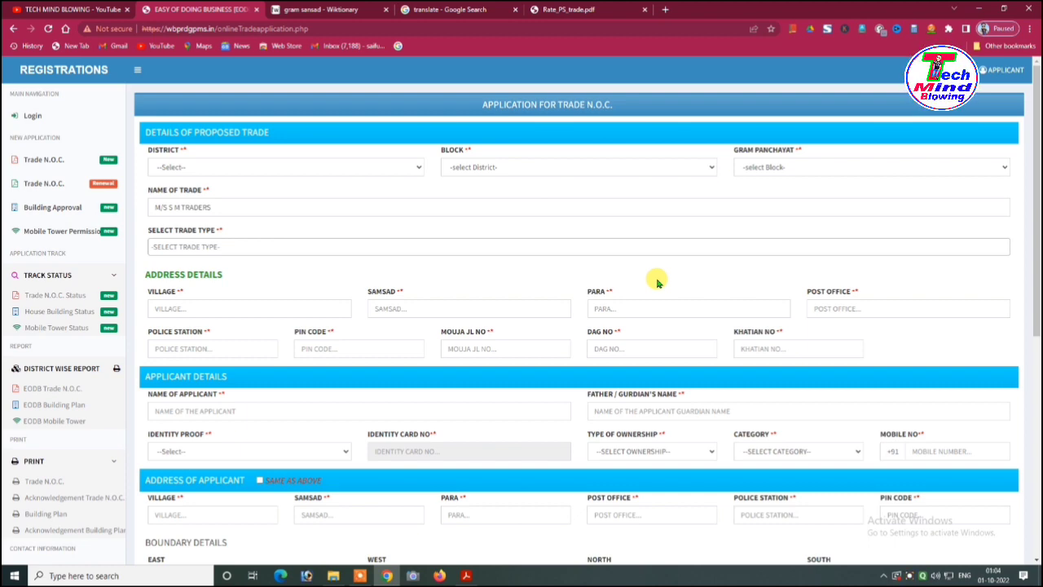
scroll(658, 279, "down", 3)
scroll(660, 277, "up", 3)
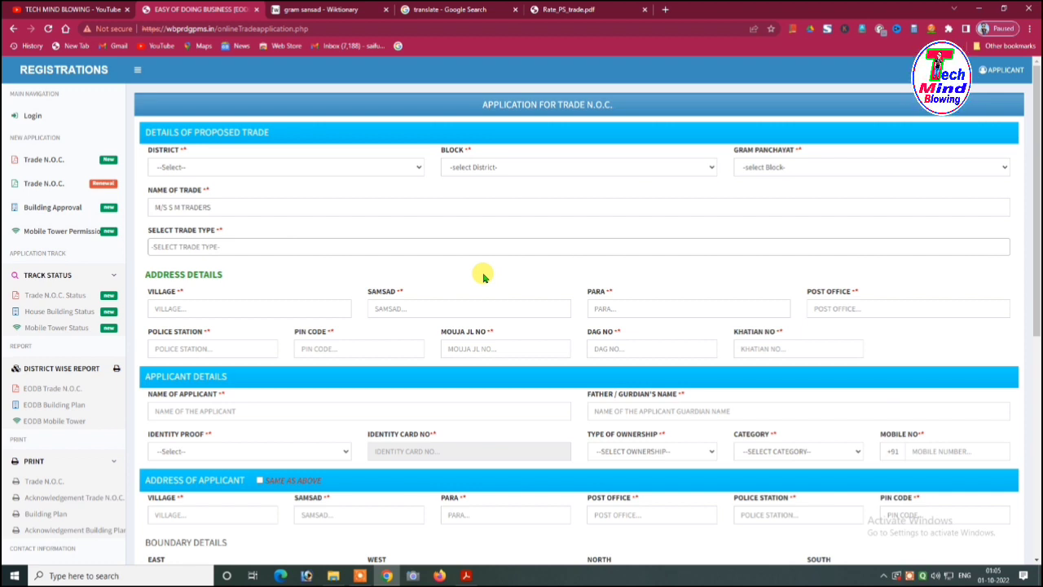
Step: Find the online trade licence application video in the Tech Mind Blowing channel's YouTube videos, then return to the application form
left_click(61, 8)
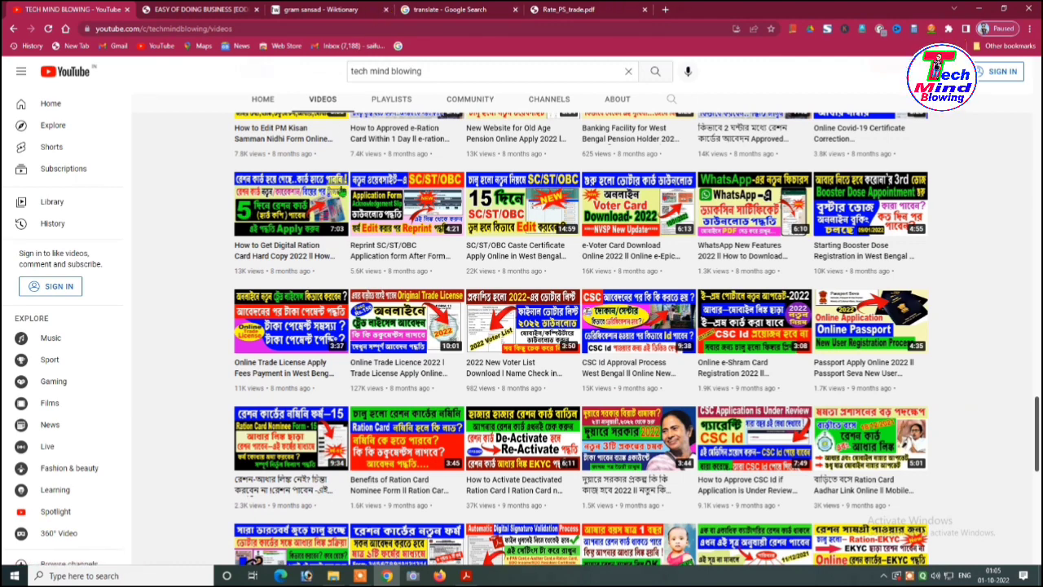
scroll(425, 372, "down", 1)
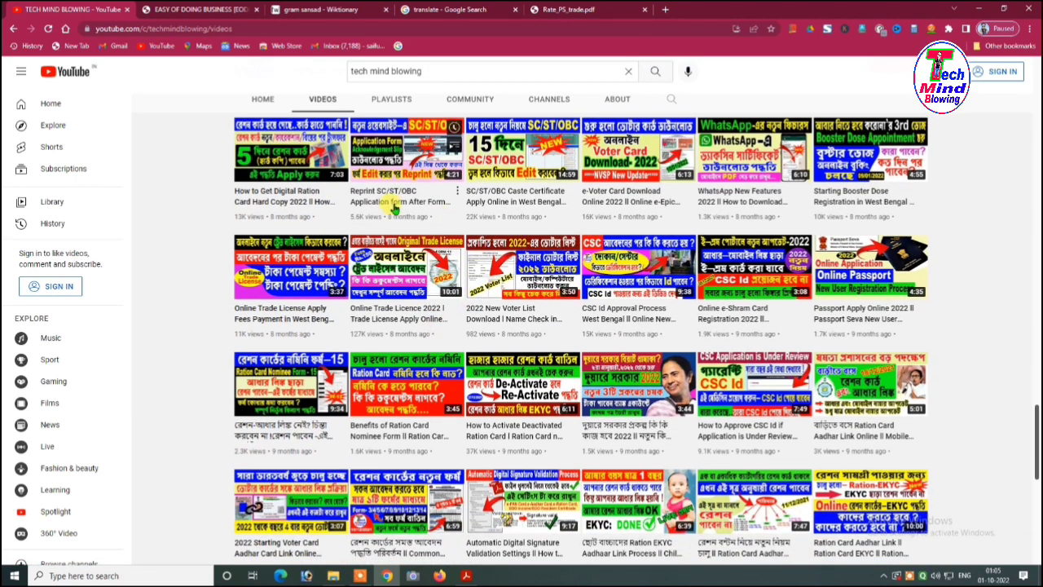
mouse_move(440, 336)
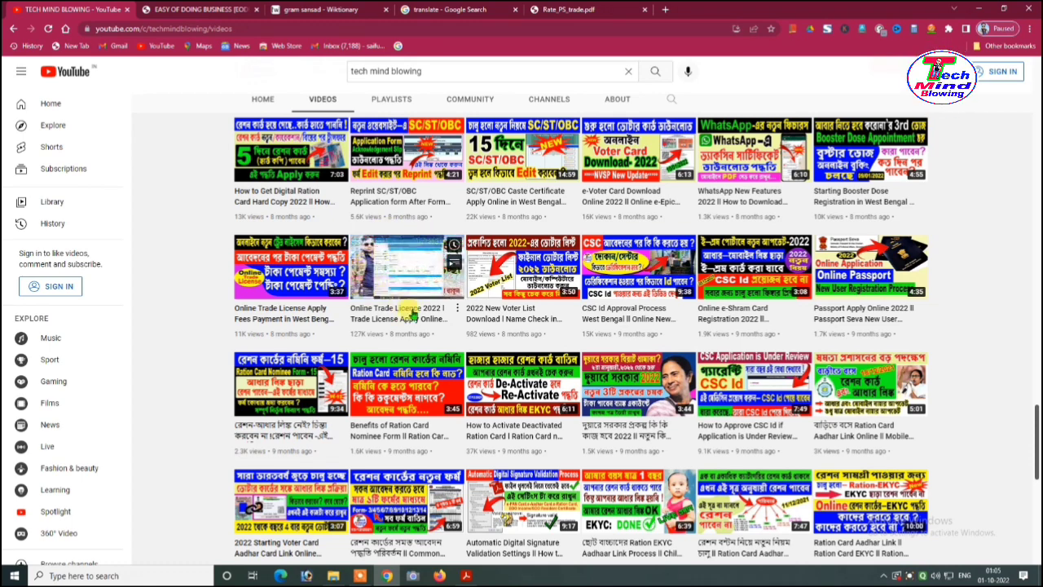
key("ctrl+Tab")
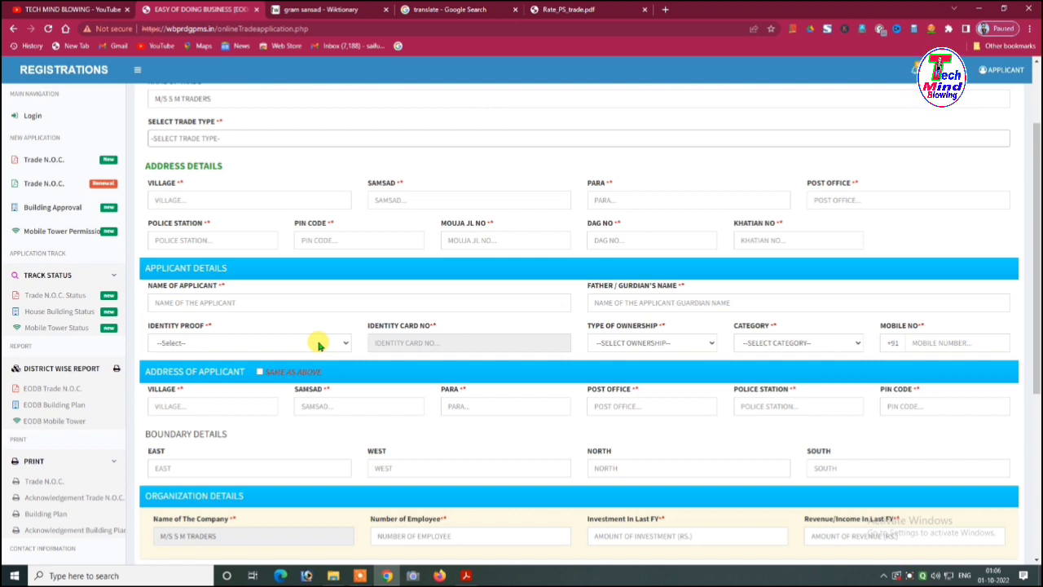
Step: Check the accepted identity proof types for the applicant and the file requirements for the ID proof and land records uploads
left_click(320, 345)
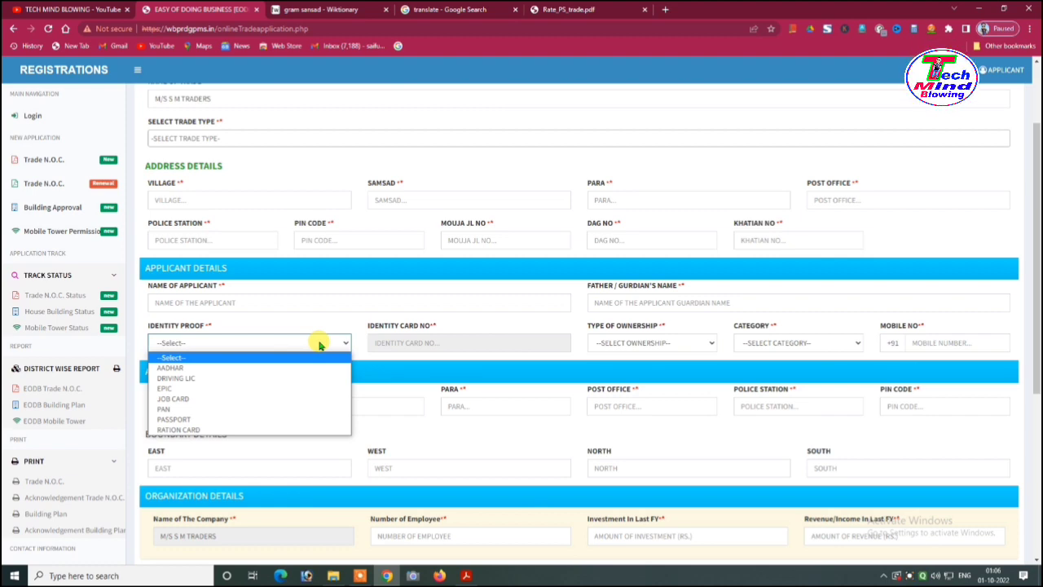
scroll(367, 361, "down", 2)
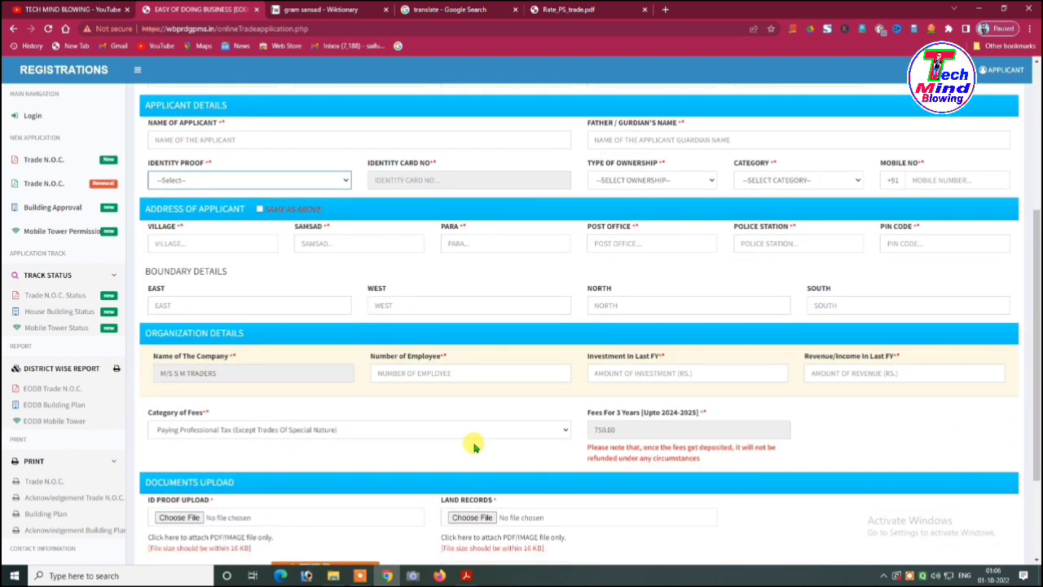
scroll(475, 446, "down", 1)
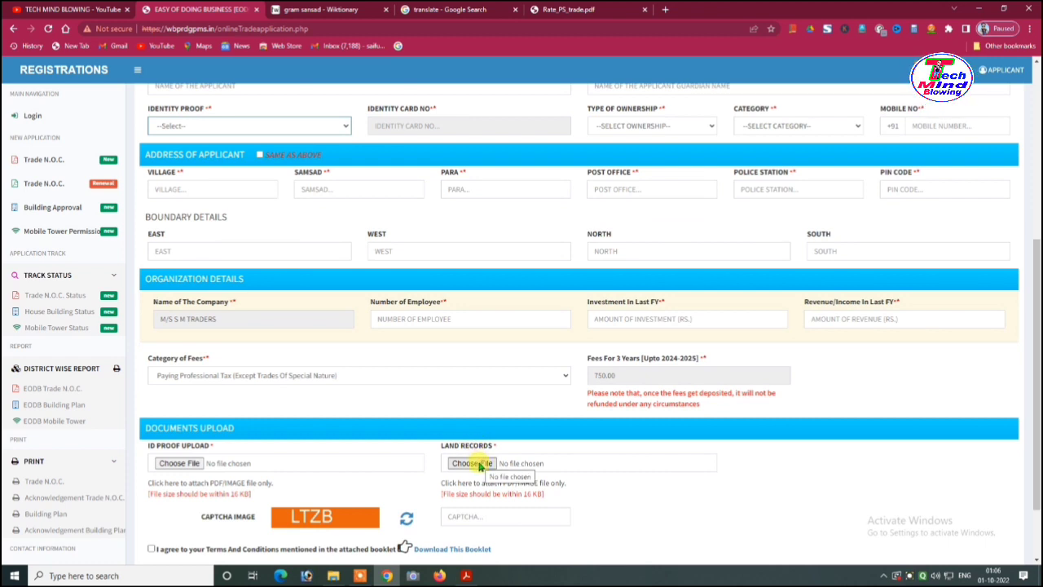
left_click_drag(1037, 350, 1034, 178)
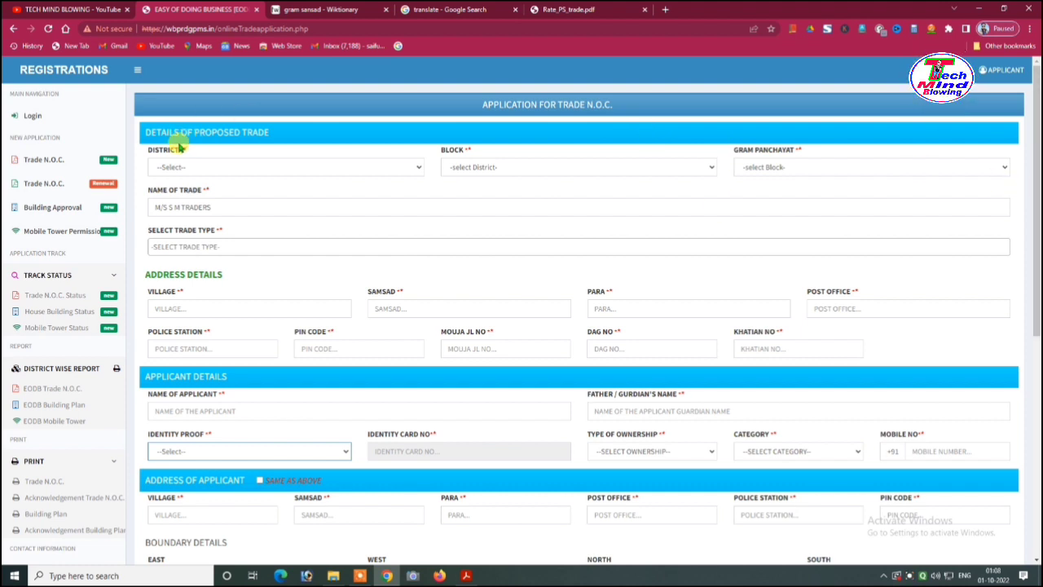
Step: Examine the required fields in the trade, applicant, address, boundary, organization and document upload sections of the form
scroll(282, 163, "down", 2)
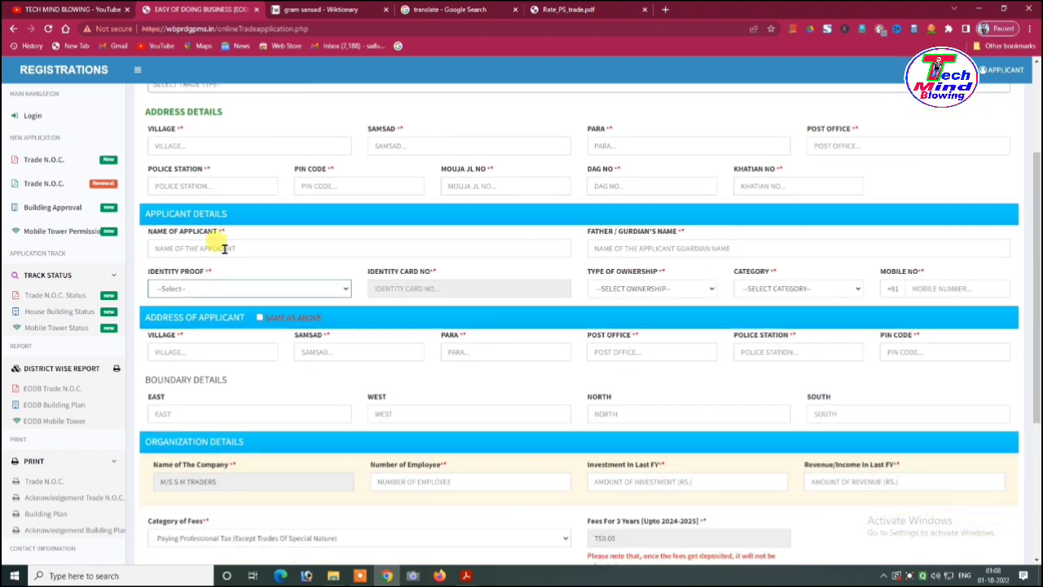
scroll(244, 221, "down", 1)
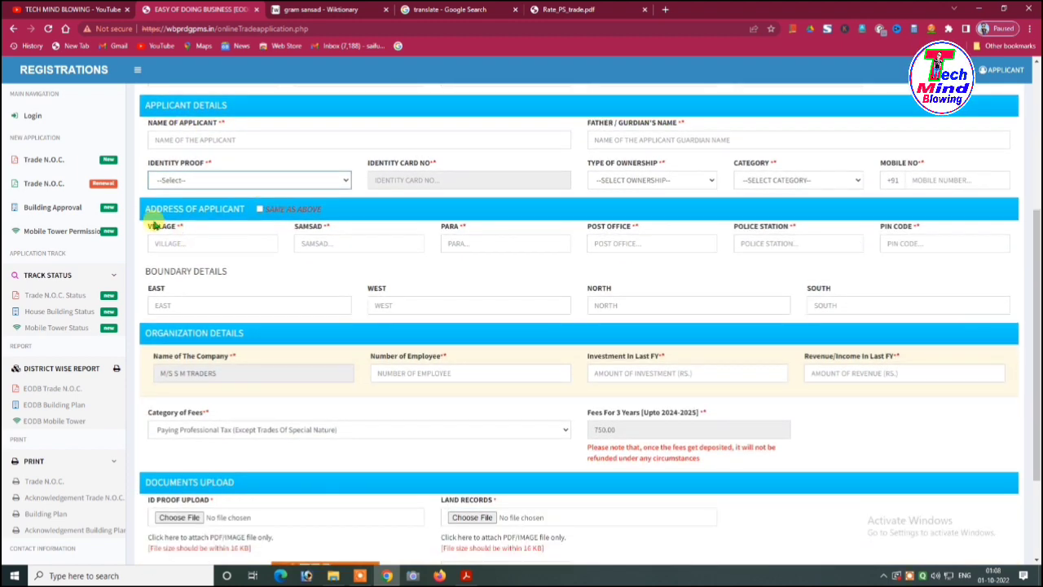
scroll(261, 216, "down", 1)
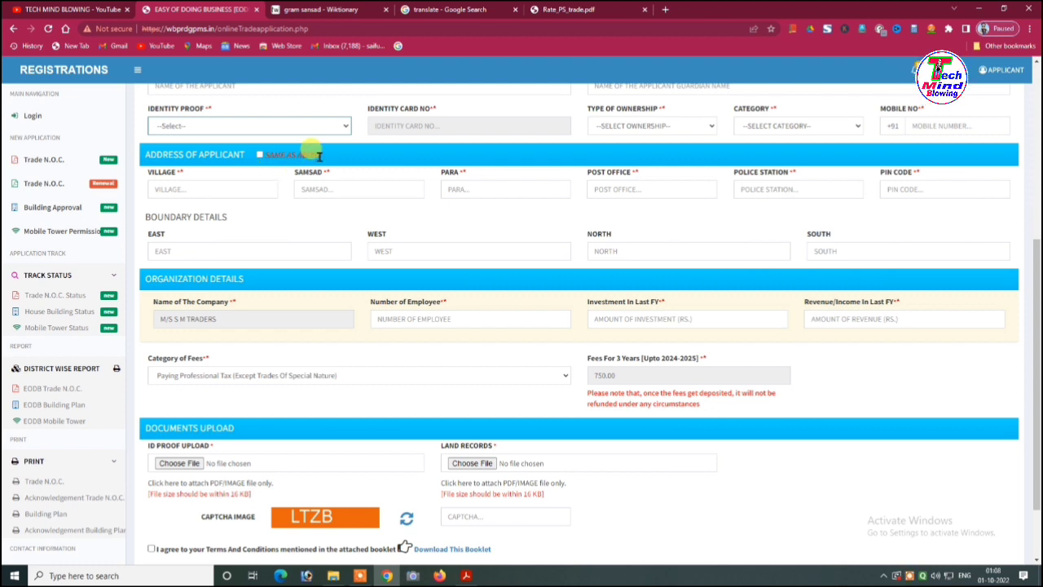
scroll(293, 203, "down", 1)
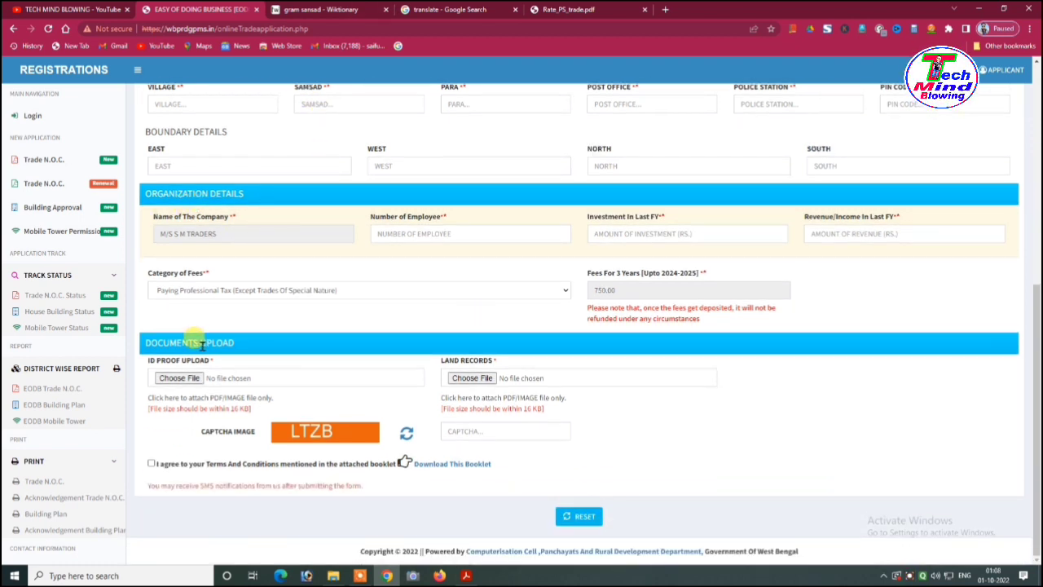
scroll(746, 309, "up", 1)
scroll(741, 310, "up", 5)
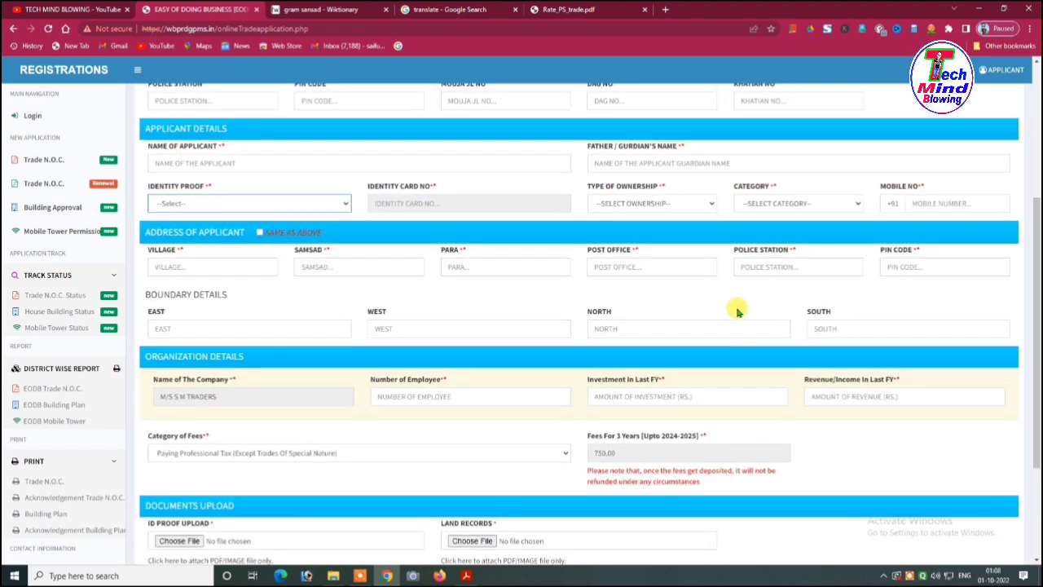
scroll(658, 317, "up", 1)
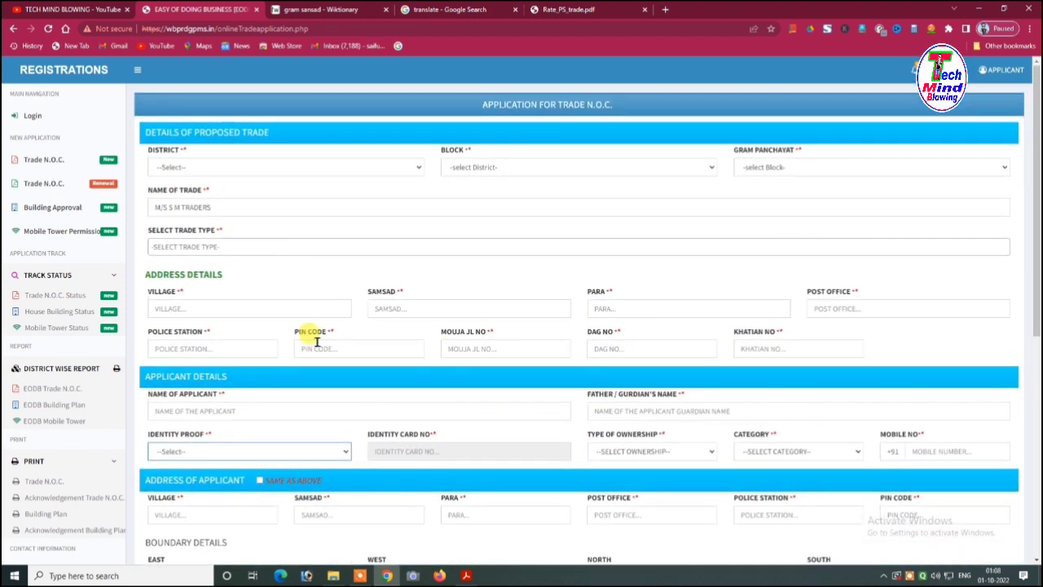
scroll(559, 187, "down", 1)
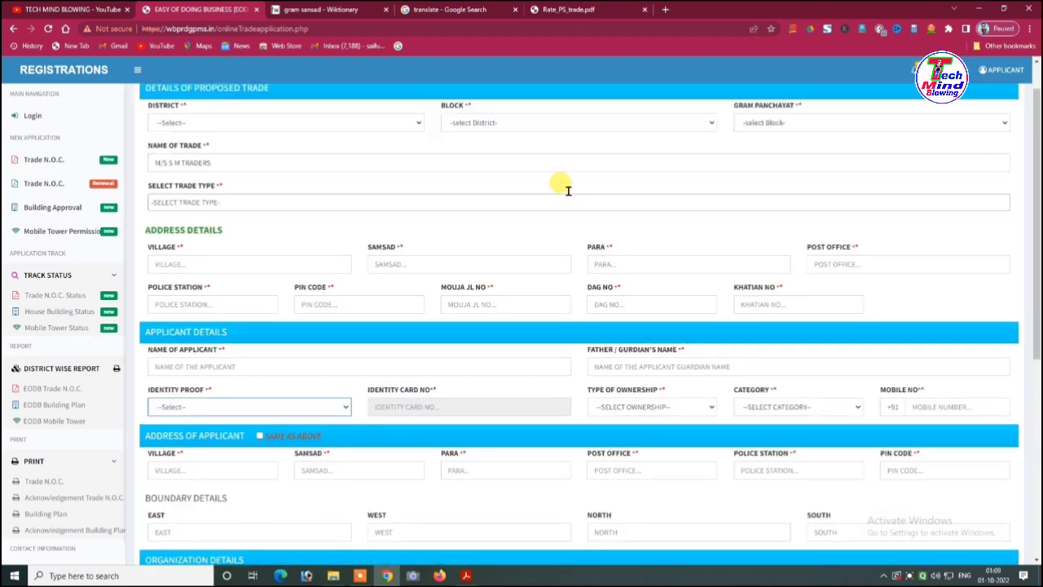
scroll(559, 196, "up", 1)
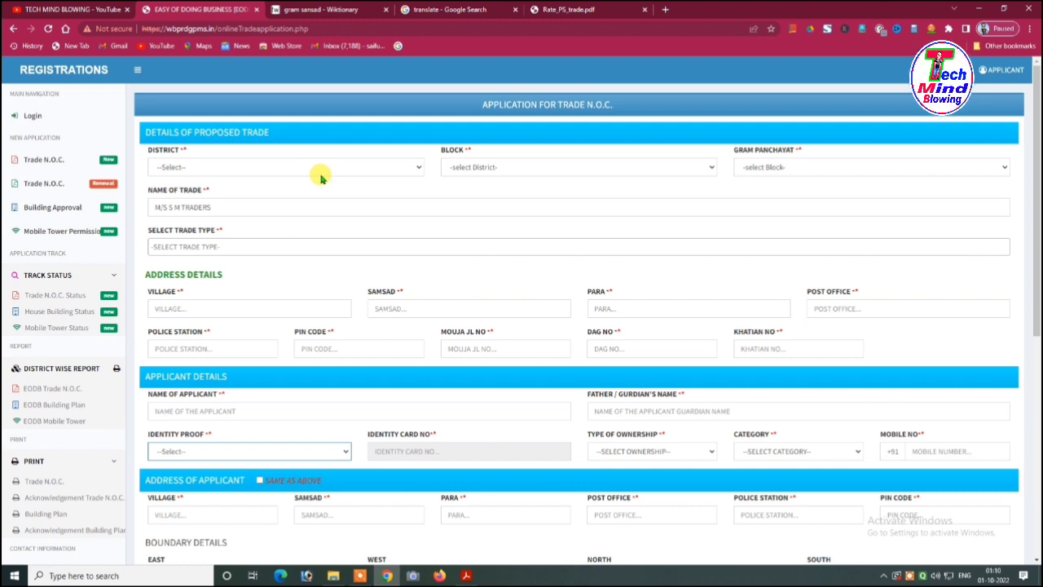
mouse_move(131, 109)
left_mouse_down()
mouse_move(256, 144)
mouse_move(325, 147)
left_mouse_up()
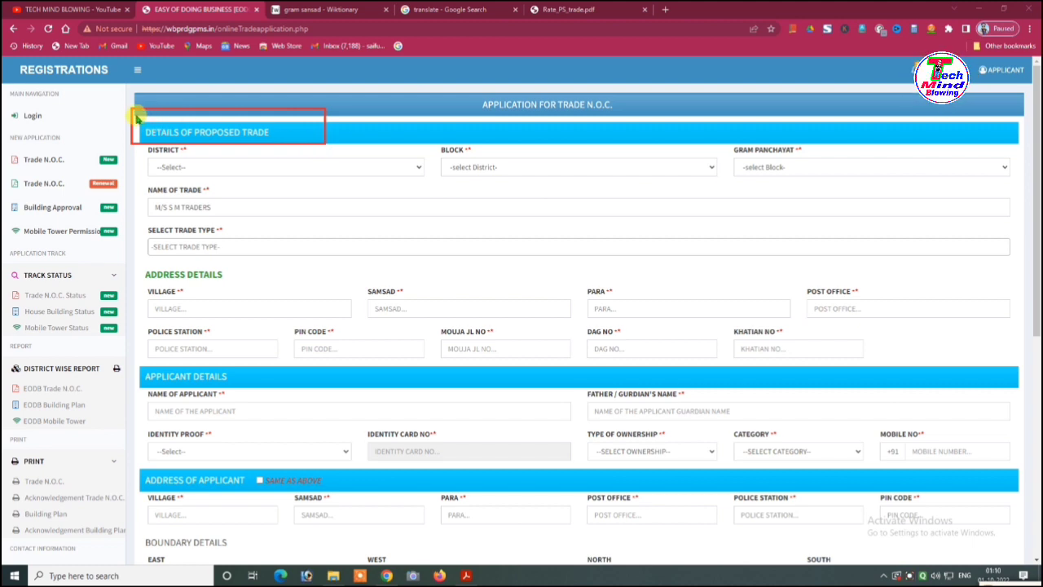
mouse_move(135, 114)
left_mouse_down()
mouse_move(204, 183)
mouse_move(562, 322)
mouse_move(941, 365)
mouse_move(135, 114)
mouse_move(959, 356)
mouse_move(722, 337)
mouse_move(947, 369)
mouse_move(1021, 366)
left_mouse_up()
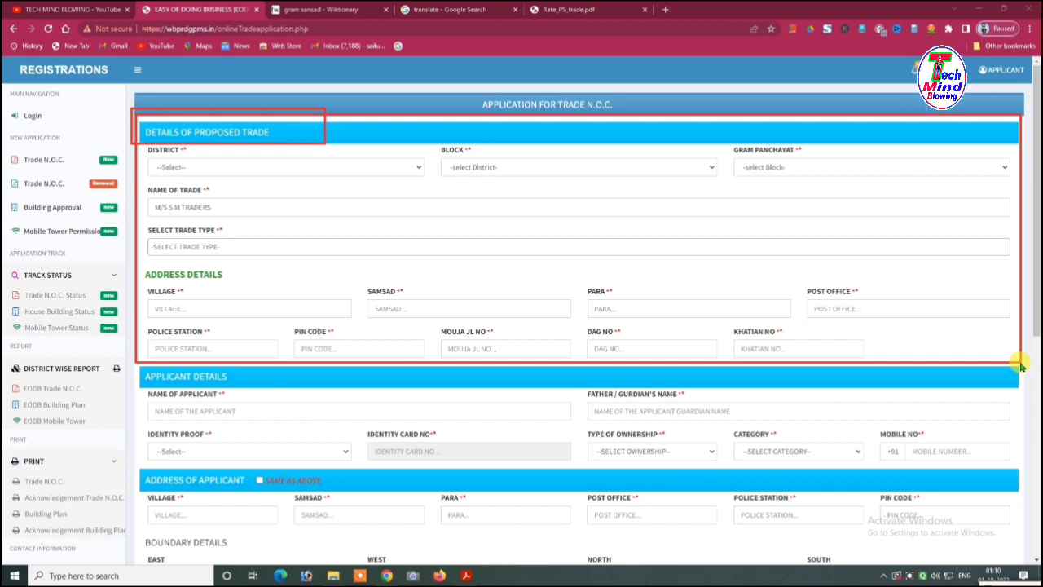
left_click_drag(1021, 366, 1020, 364)
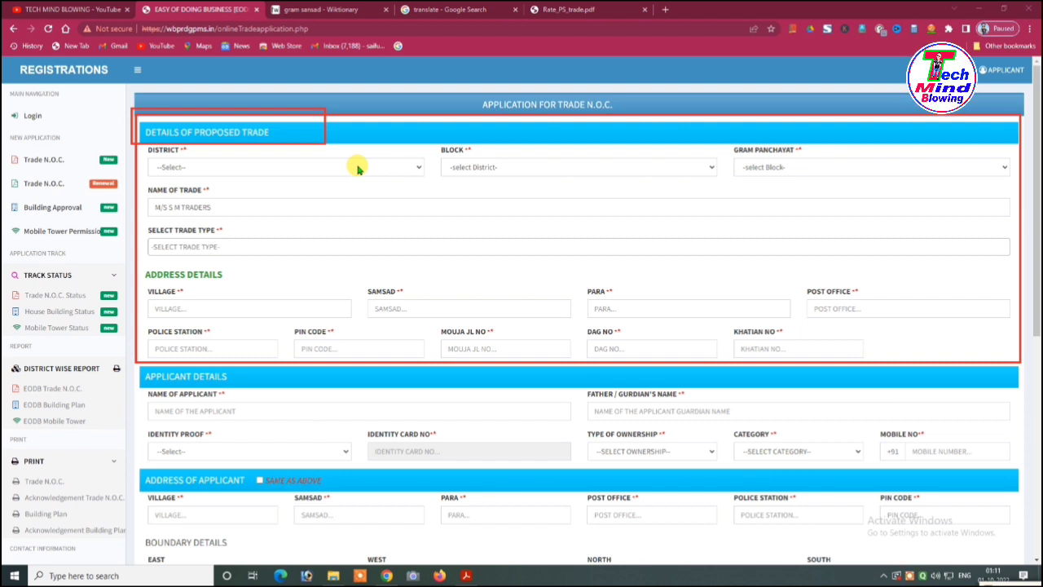
left_click_drag(358, 166, 410, 179)
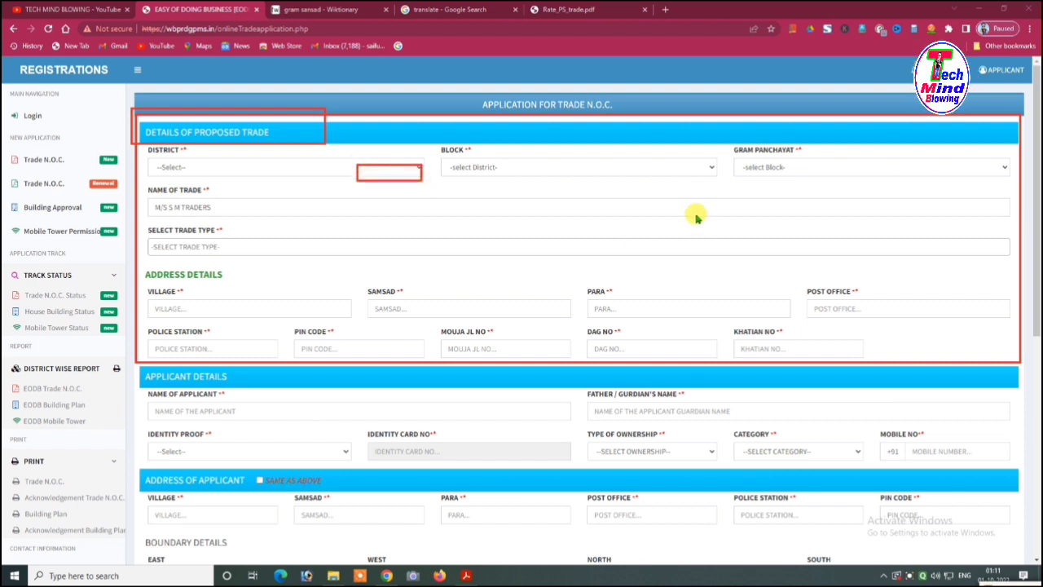
mouse_move(520, 173)
left_mouse_down()
mouse_move(589, 186)
mouse_move(657, 182)
left_mouse_up()
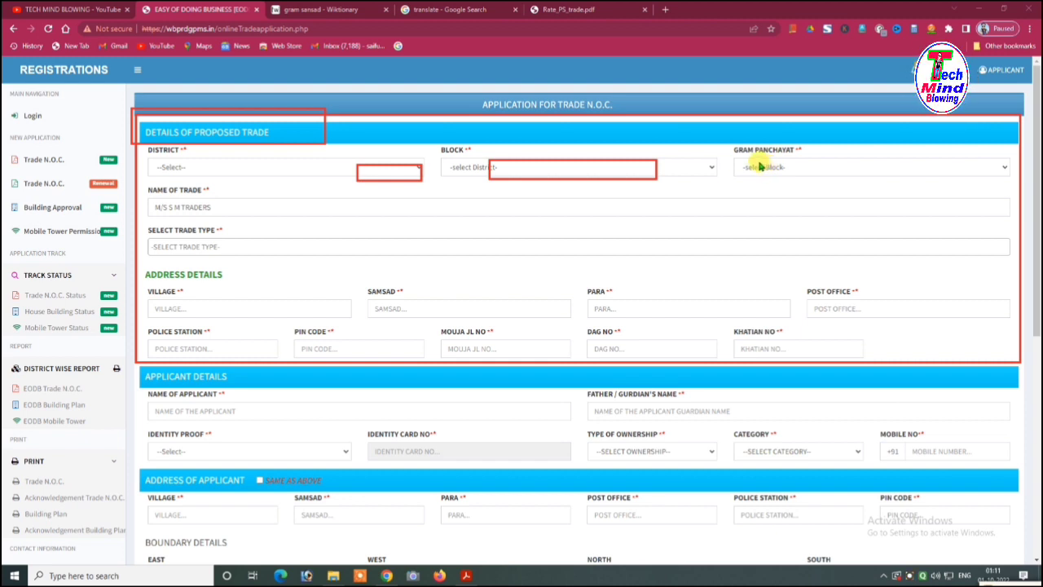
mouse_move(755, 159)
left_mouse_down()
mouse_move(826, 185)
mouse_move(910, 182)
left_mouse_up()
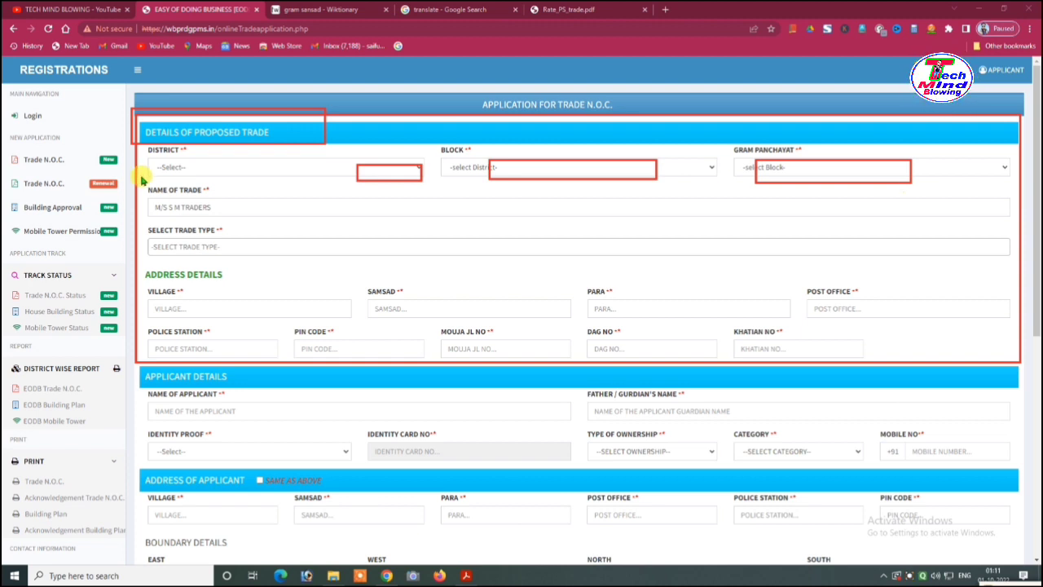
left_click_drag(140, 177, 240, 216)
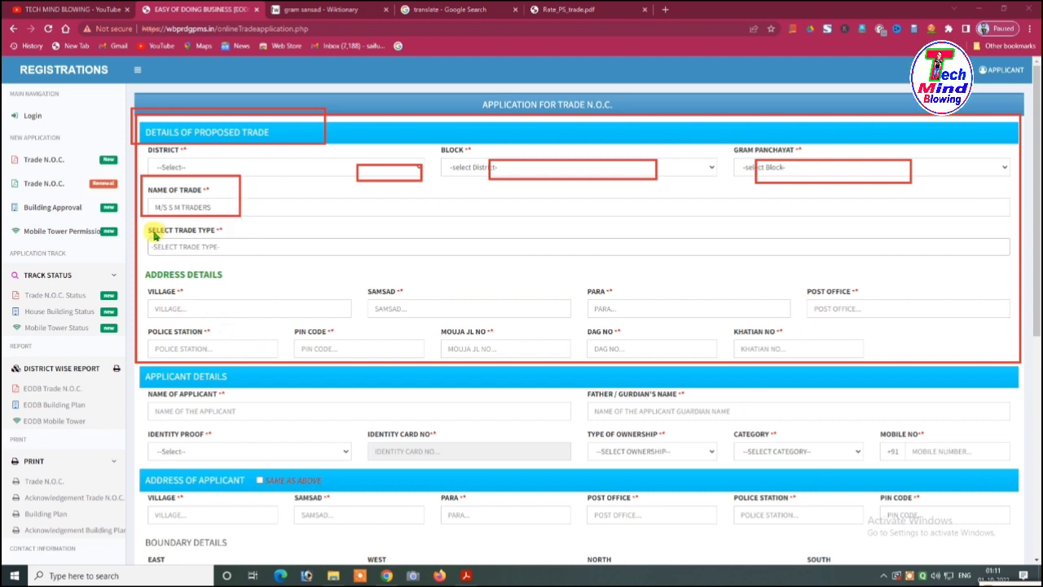
mouse_move(141, 220)
left_mouse_down()
mouse_move(296, 257)
mouse_move(1018, 262)
left_mouse_up()
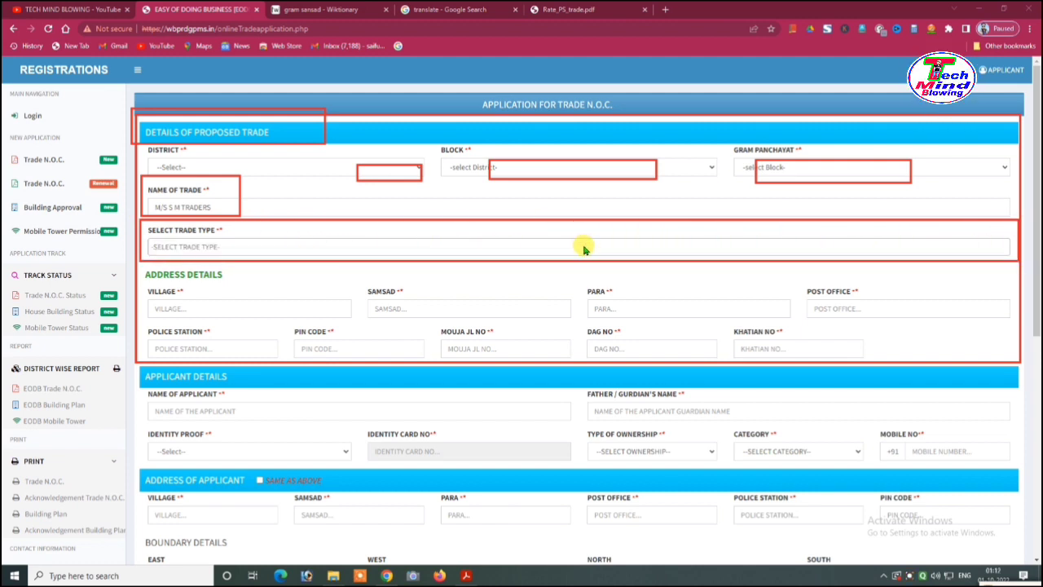
left_click_drag(579, 244, 649, 253)
key("Escape")
Step: Browse the available trade types for the proposed trade without choosing one
left_click(302, 244)
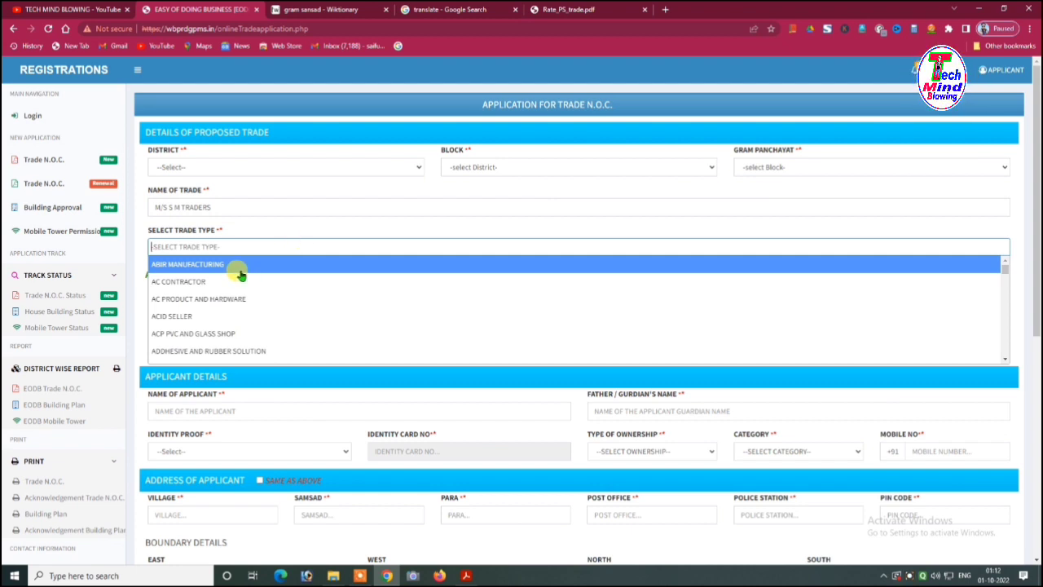
scroll(238, 294, "down", 1)
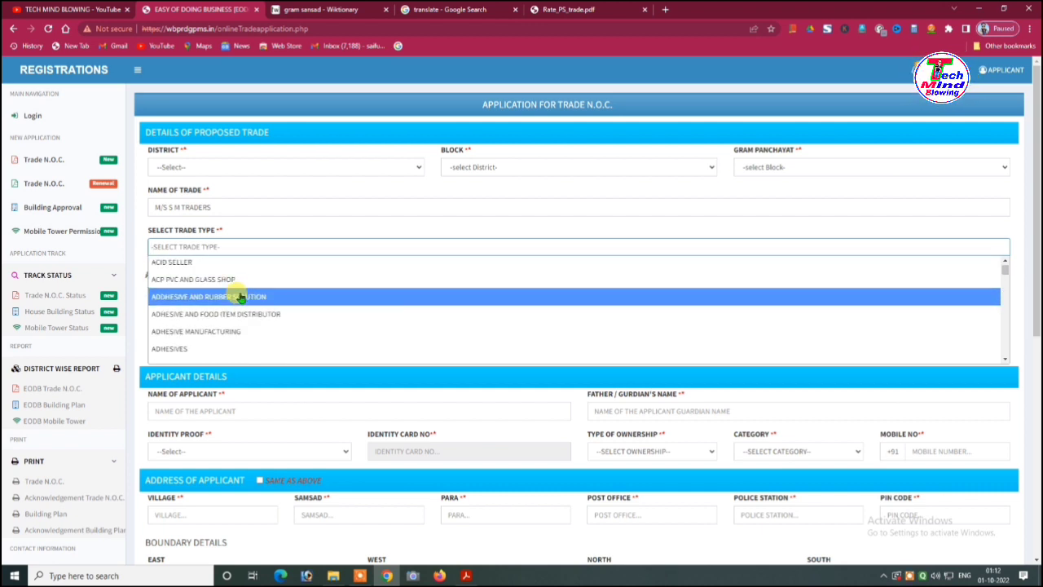
scroll(240, 300, "down", 3)
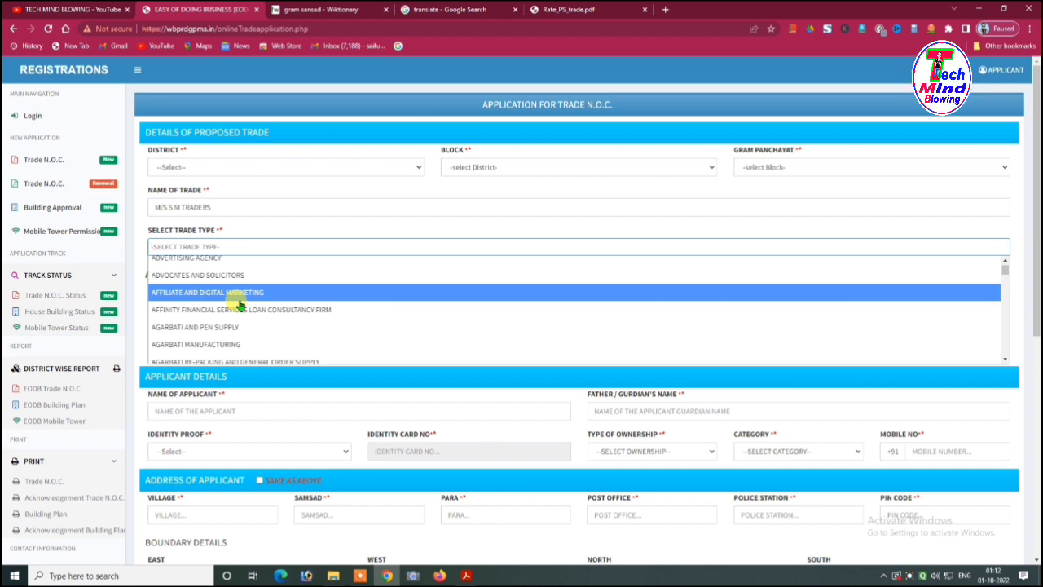
left_click(214, 242)
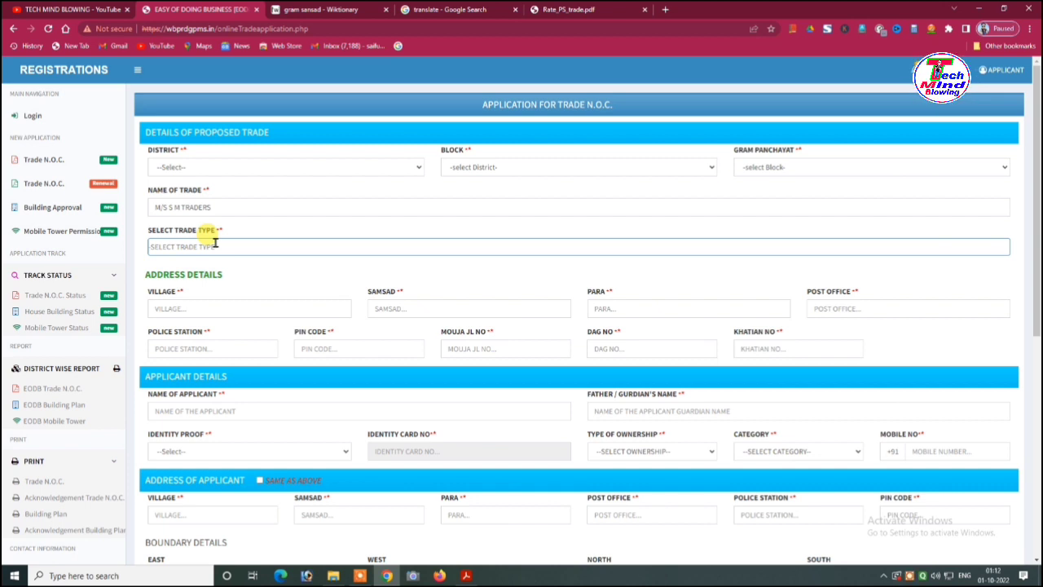
Step: Search the trade types for "PHOTO" and add PHOTO STUDIO as a type of the proposed trade
left_click(223, 245)
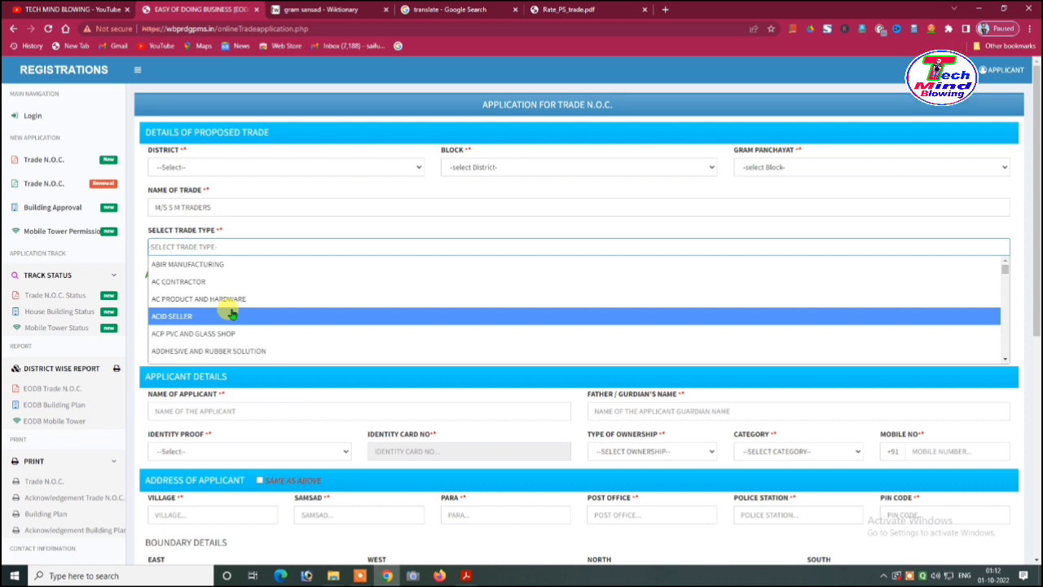
scroll(231, 314, "down", 2)
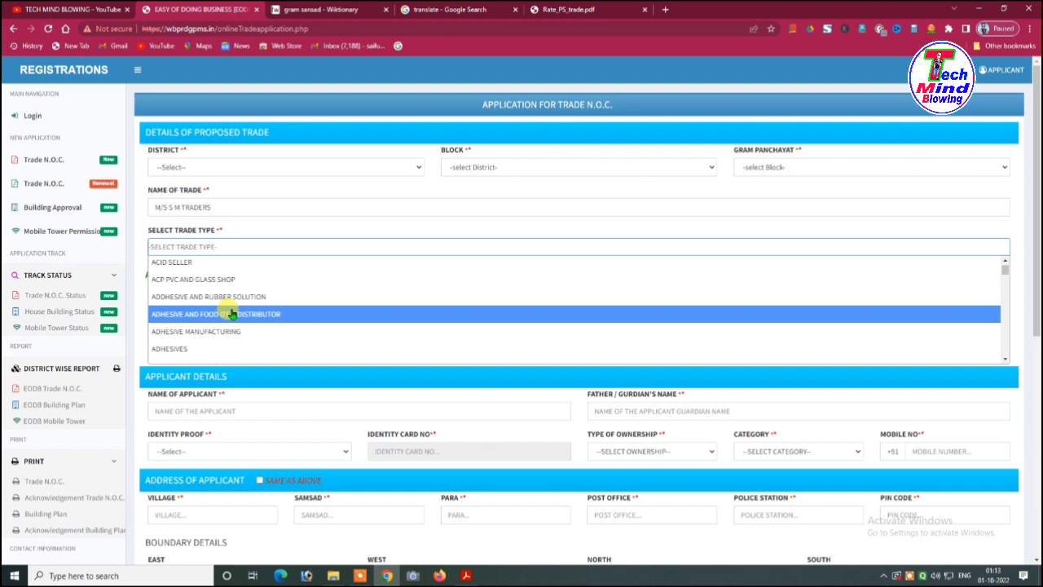
type("P")
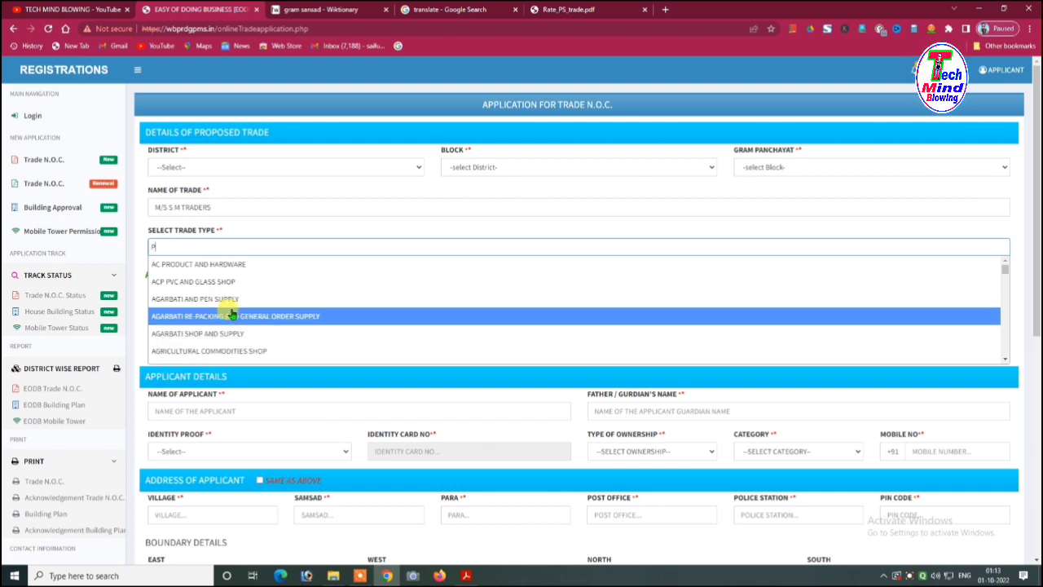
type("HO")
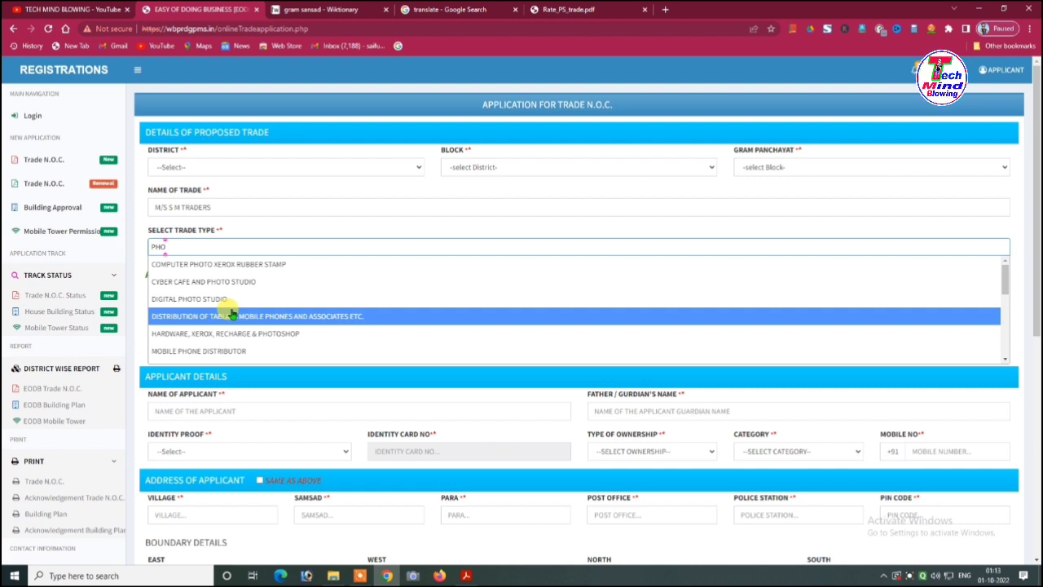
type("TO")
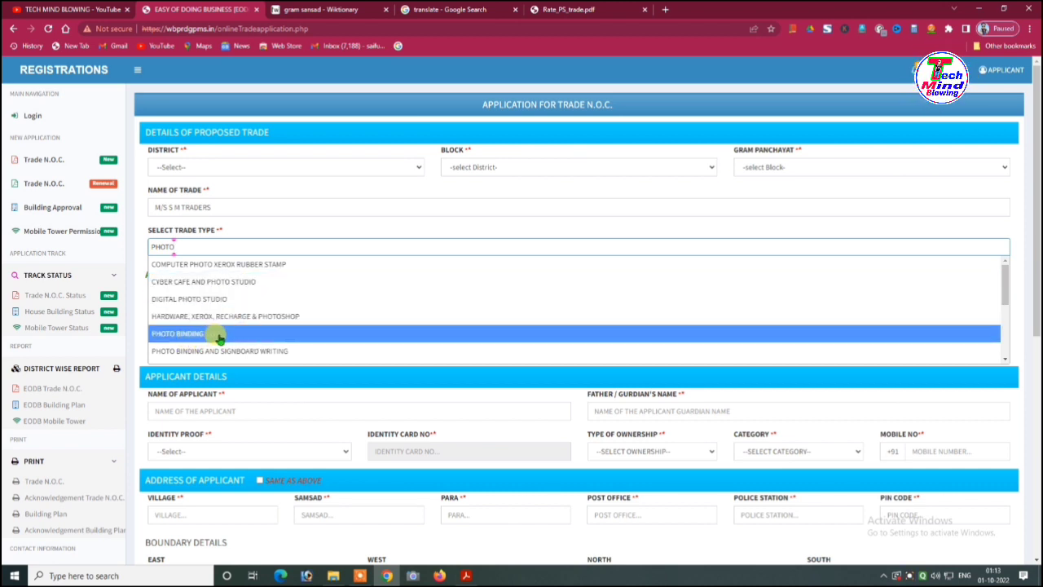
scroll(220, 339, "down", 1)
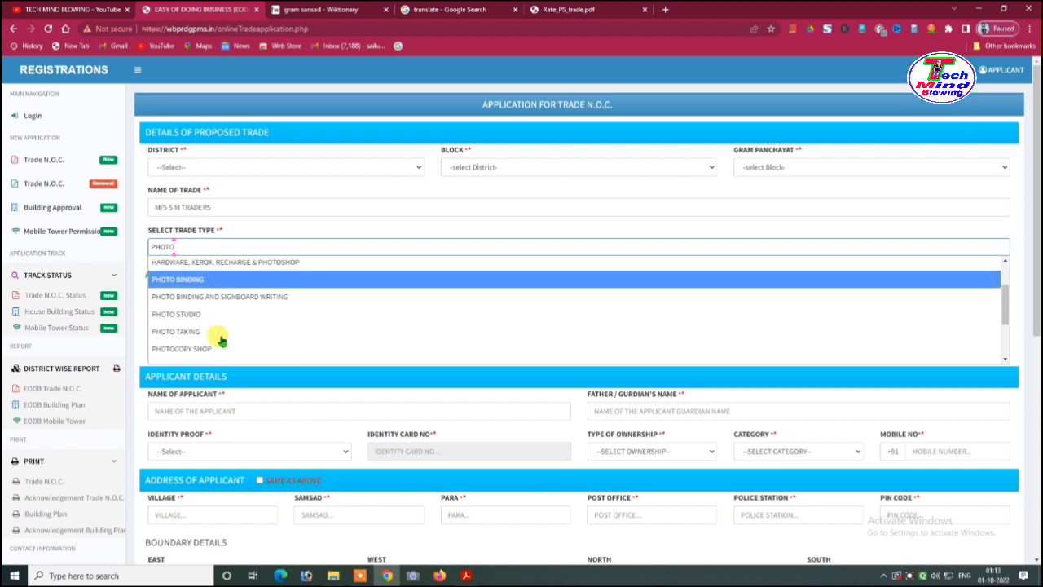
scroll(216, 336, "down", 1)
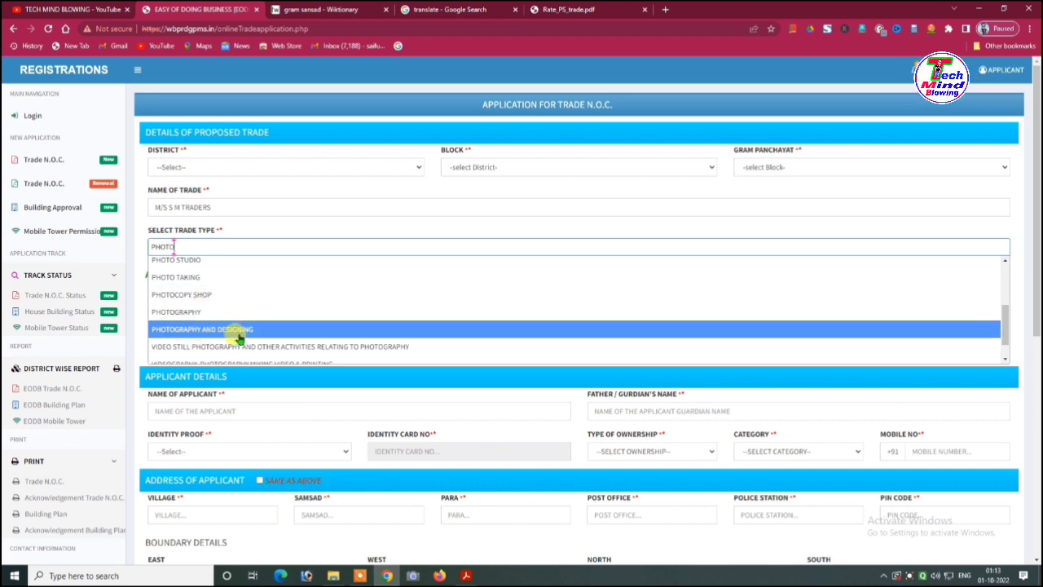
left_click(178, 260)
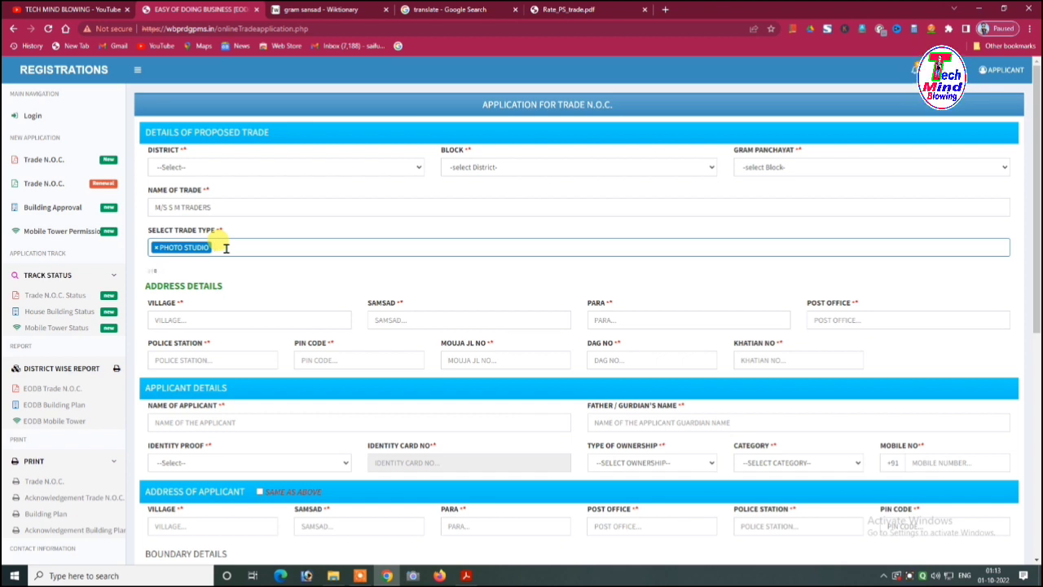
Step: Search the trade types for "XERO" and add MOBILE & XEROX as a second type of the proposed trade
left_click(226, 249)
type("sa")
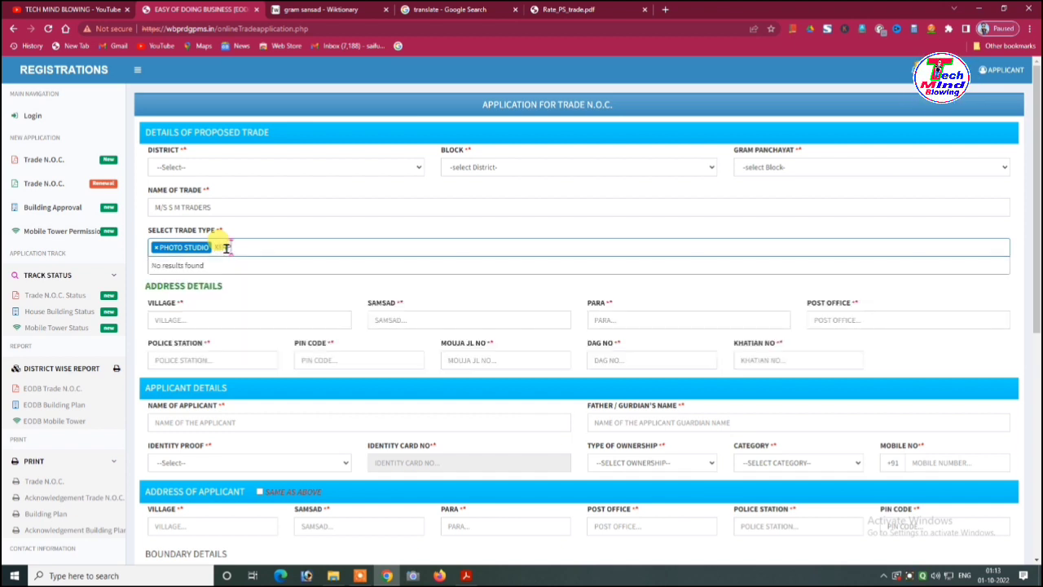
type("XER")
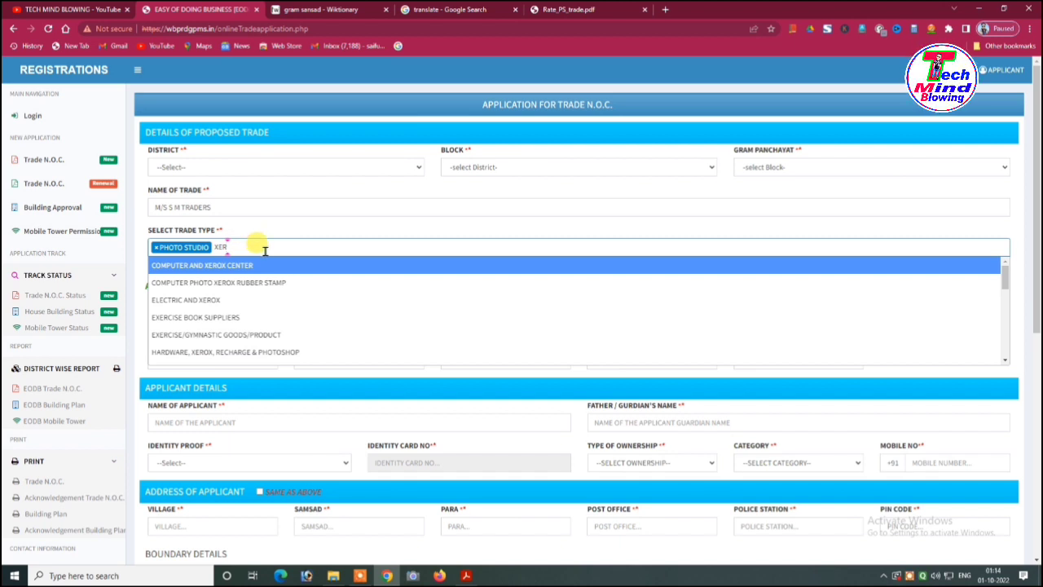
type("O")
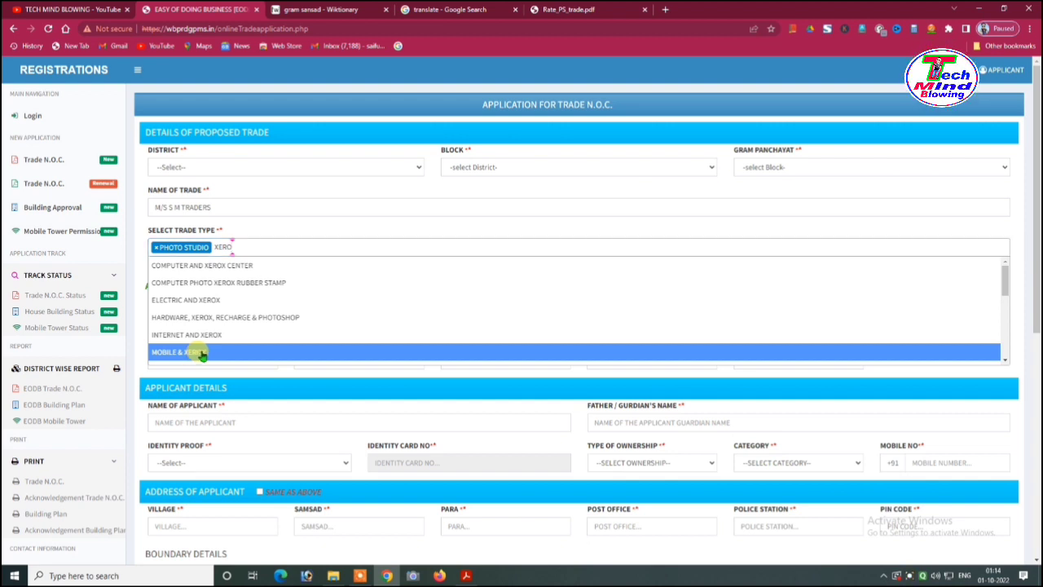
left_click(199, 352)
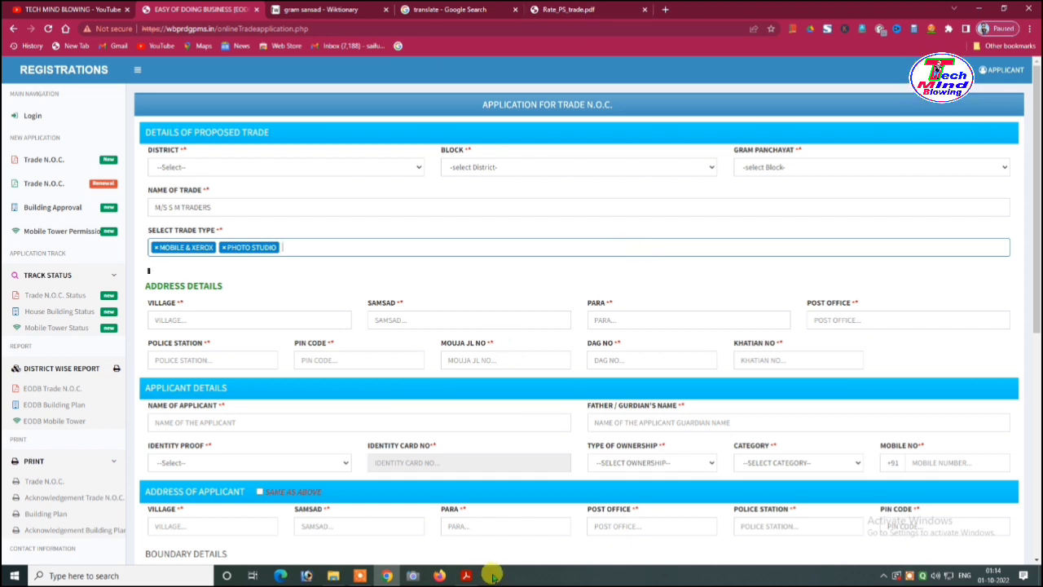
Step: Switch to Adobe Acrobat Reader and look over the Form 11 trade registration certificate as a sample
left_click(463, 576)
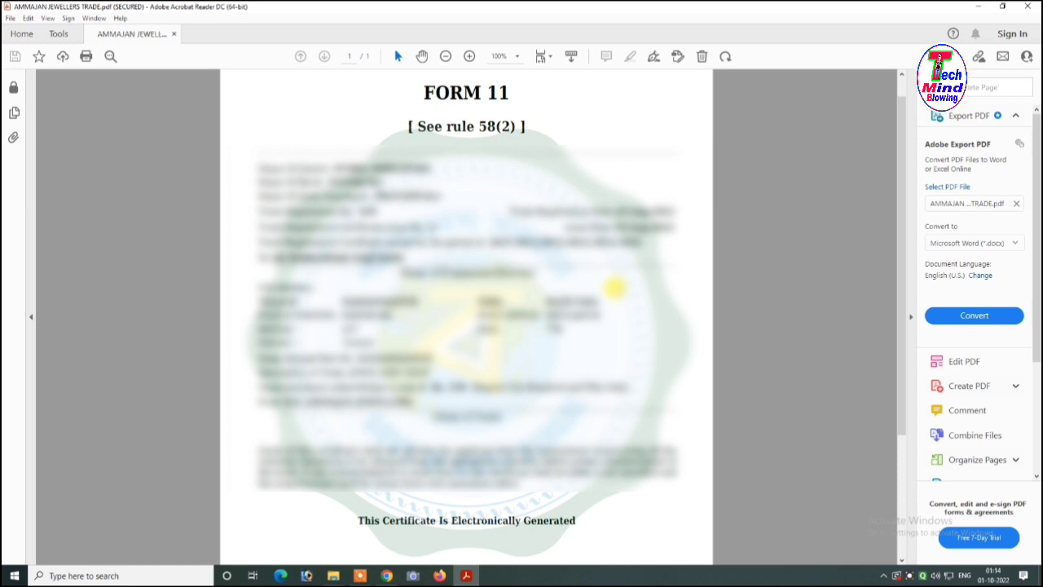
scroll(550, 308, "down", 1)
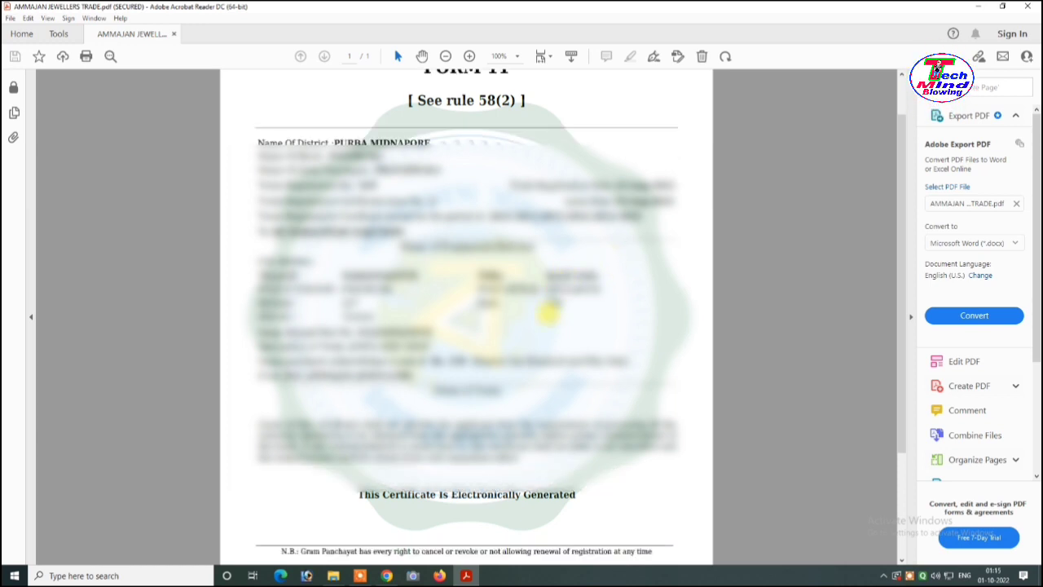
scroll(549, 310, "up", 2)
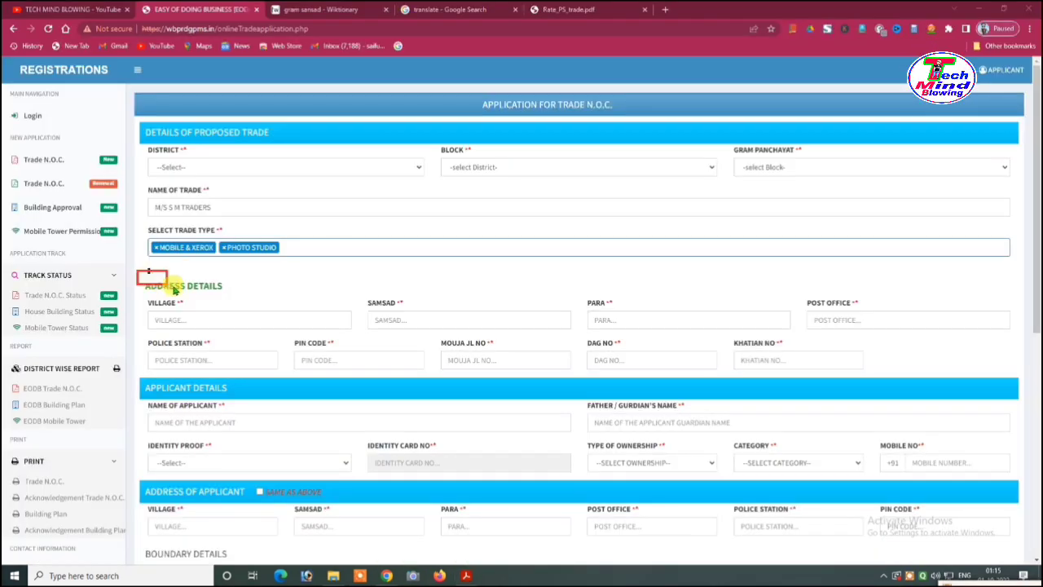
Step: On the application form, examine the trade's address fields from village, samsad and para through to mouja JL, dag and khatian numbers
left_click_drag(228, 300, 242, 300)
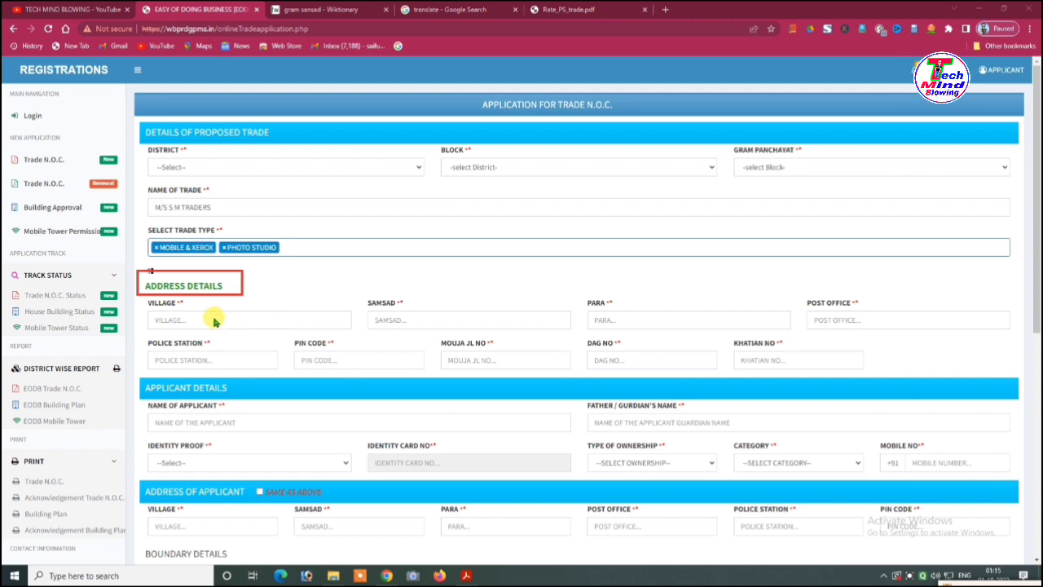
mouse_move(144, 311)
left_mouse_down()
mouse_move(297, 334)
mouse_move(348, 330)
left_mouse_up()
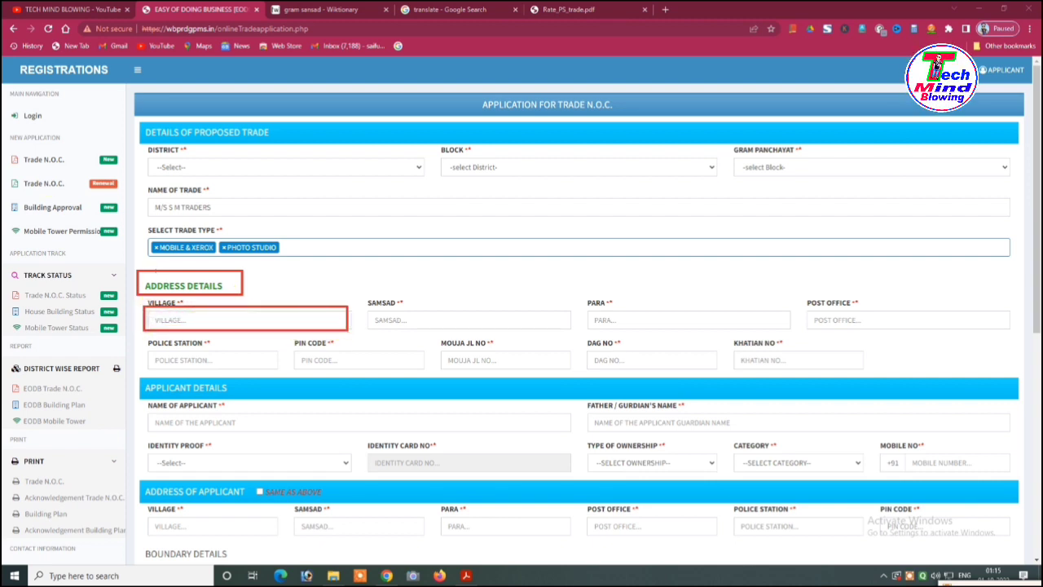
left_click_drag(585, 309, 792, 334)
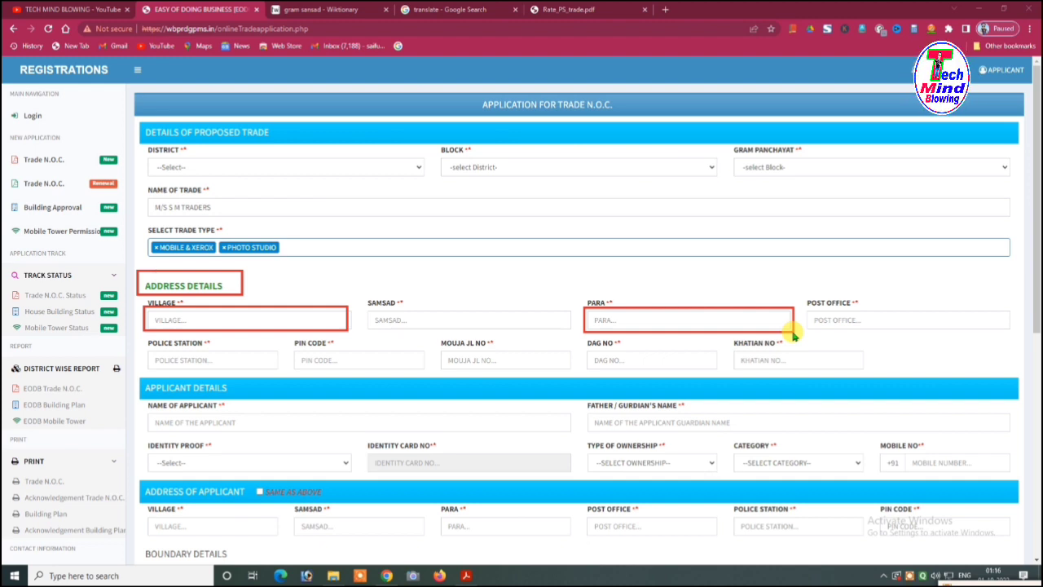
left_click(607, 322)
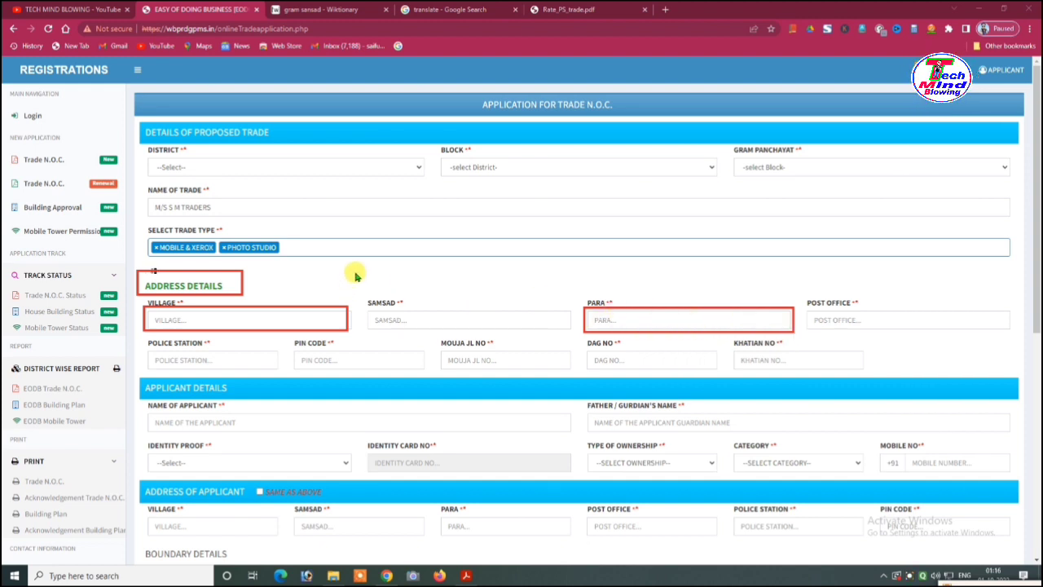
mouse_move(352, 254)
left_mouse_down()
mouse_move(378, 274)
mouse_move(505, 318)
mouse_move(580, 327)
left_mouse_up()
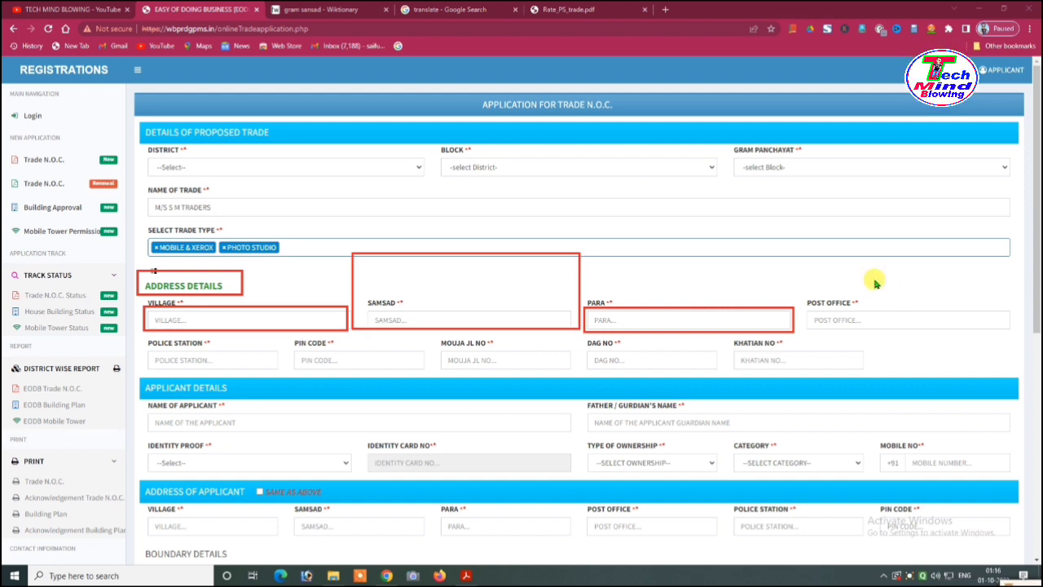
mouse_move(806, 290)
left_mouse_down()
mouse_move(897, 333)
mouse_move(1029, 341)
mouse_move(1019, 339)
left_mouse_up()
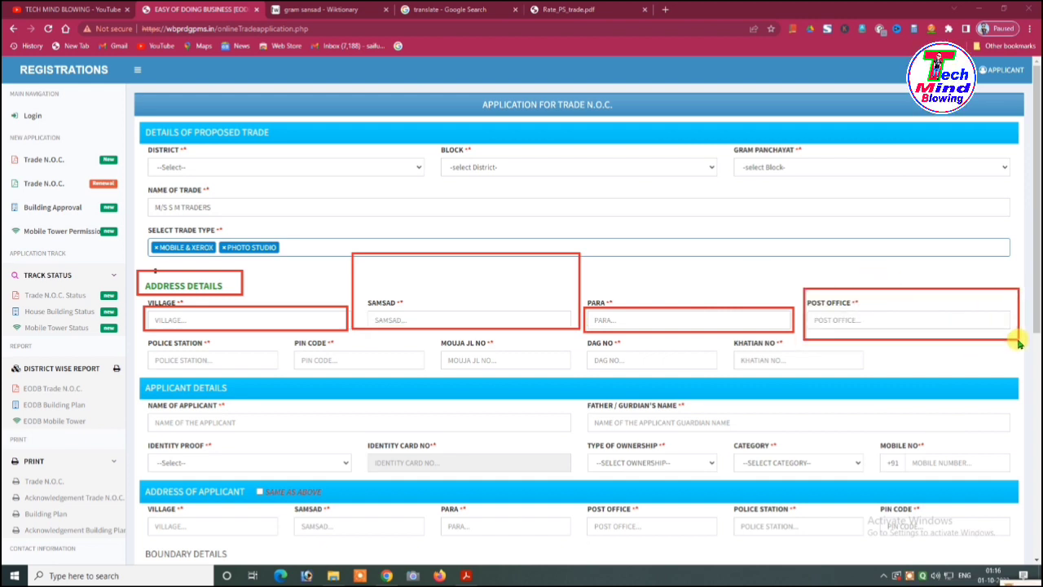
left_click_drag(148, 339, 256, 375)
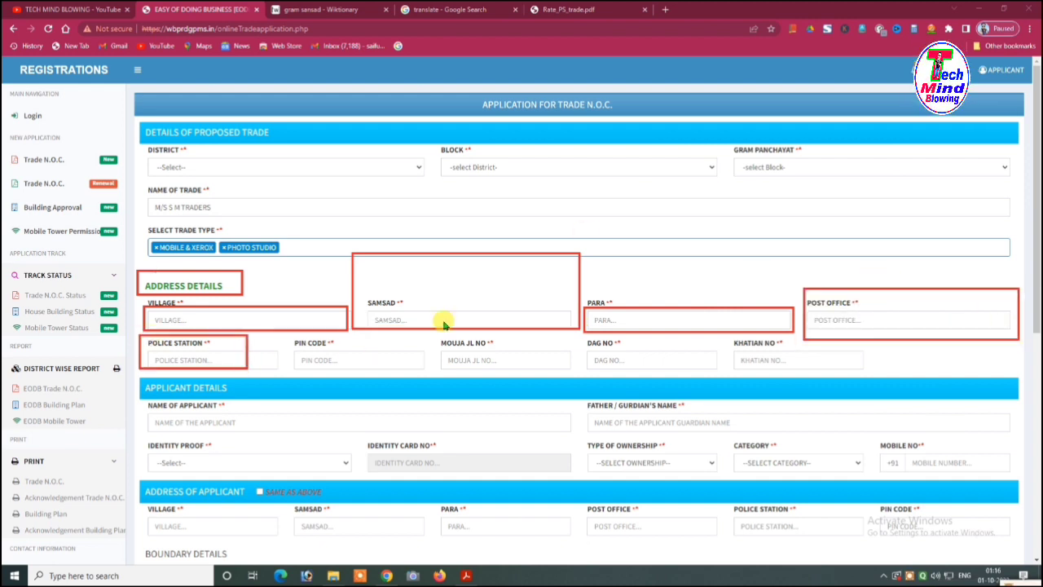
mouse_move(284, 330)
left_mouse_down()
mouse_move(380, 372)
mouse_move(413, 375)
left_mouse_up()
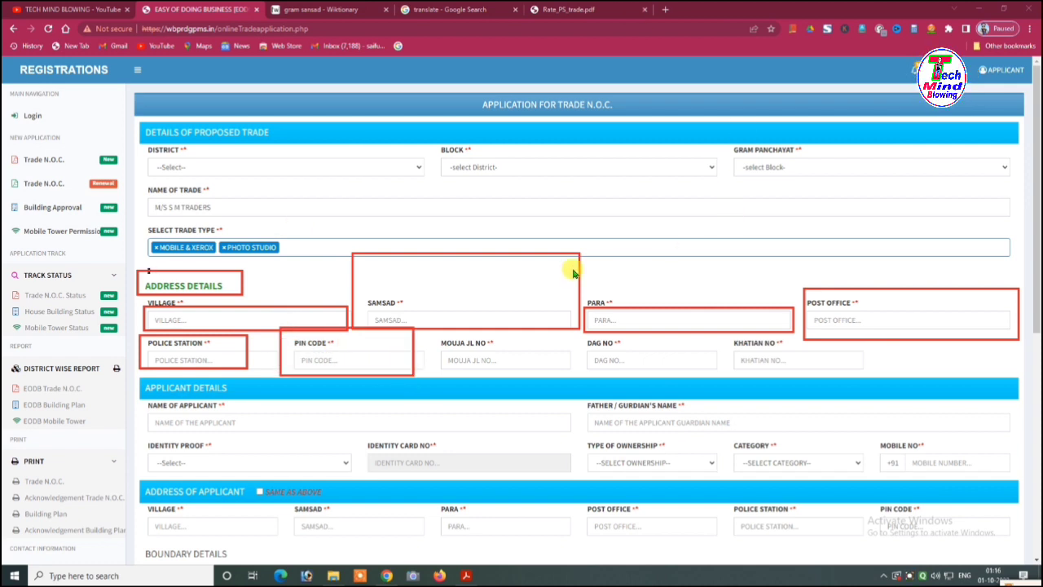
left_click_drag(437, 332, 574, 373)
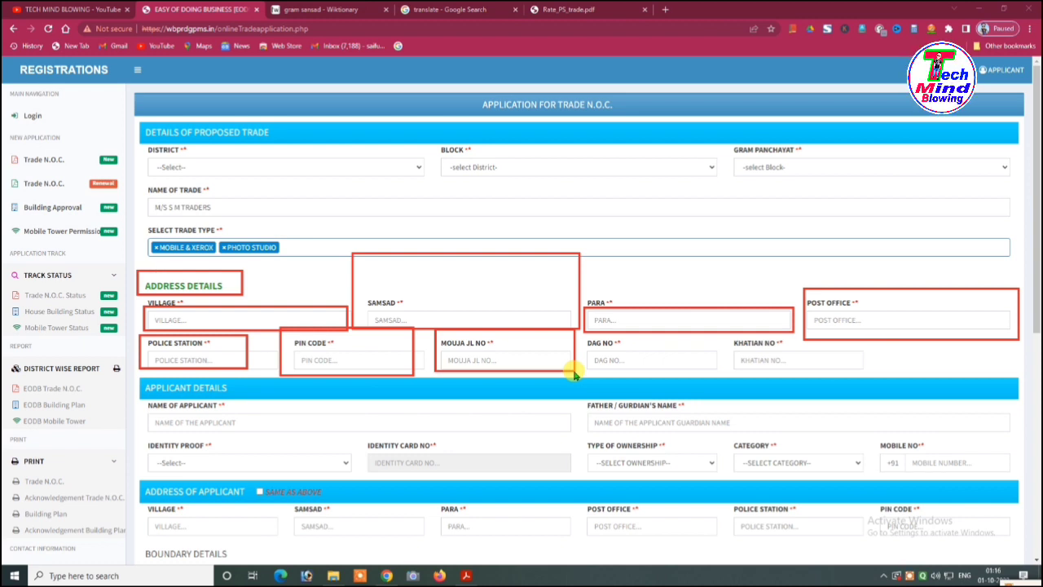
mouse_move(578, 328)
left_mouse_down()
mouse_move(653, 362)
mouse_move(717, 369)
left_mouse_up()
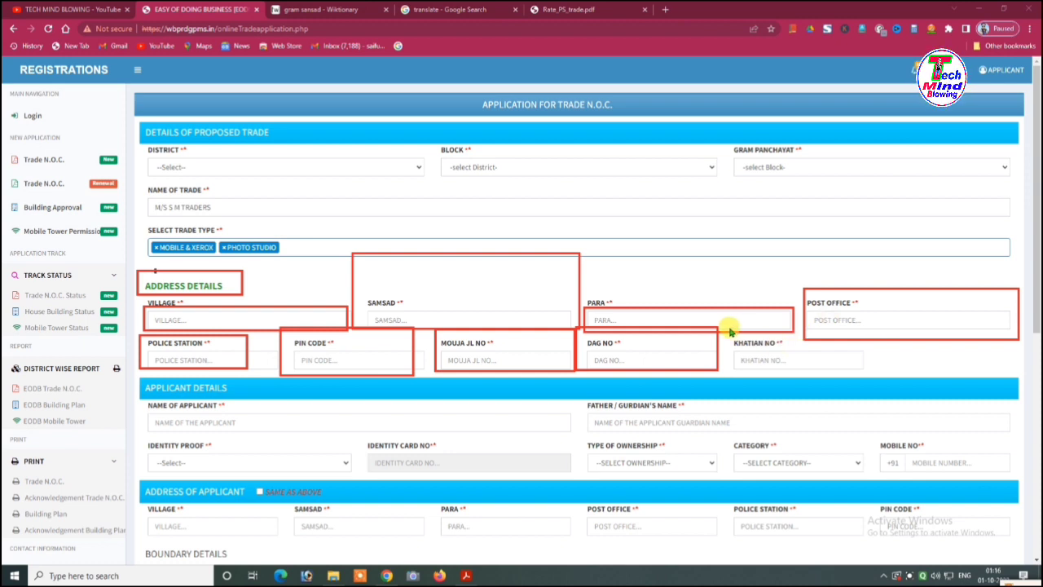
mouse_move(728, 330)
left_mouse_down()
mouse_move(756, 349)
mouse_move(874, 372)
left_mouse_up()
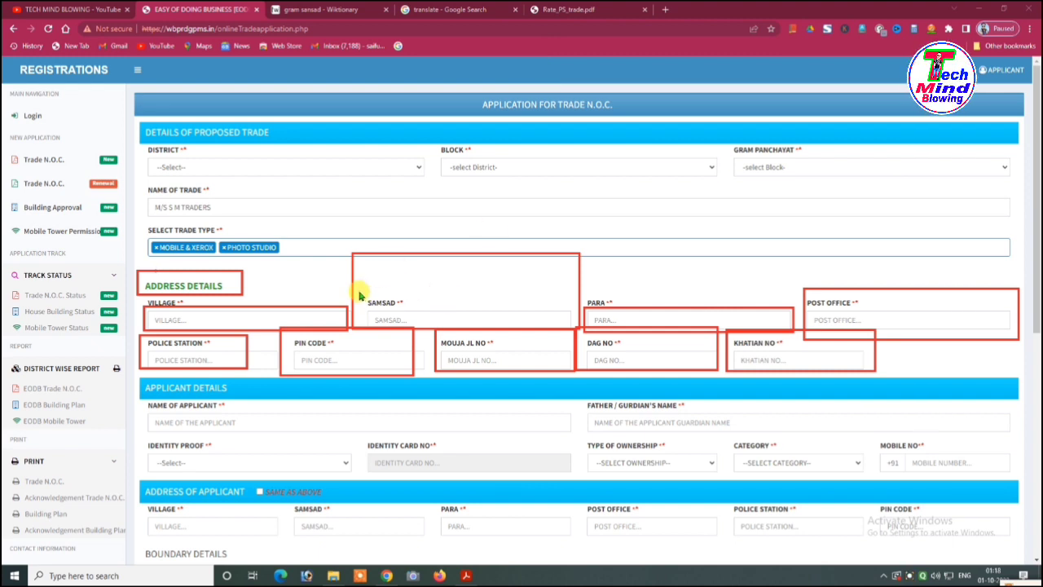
Step: Check the meaning of the samsad field in the Wiktionary entry for gram sansad and its Bangla translation, then return to the application form
left_click_drag(359, 293, 425, 316)
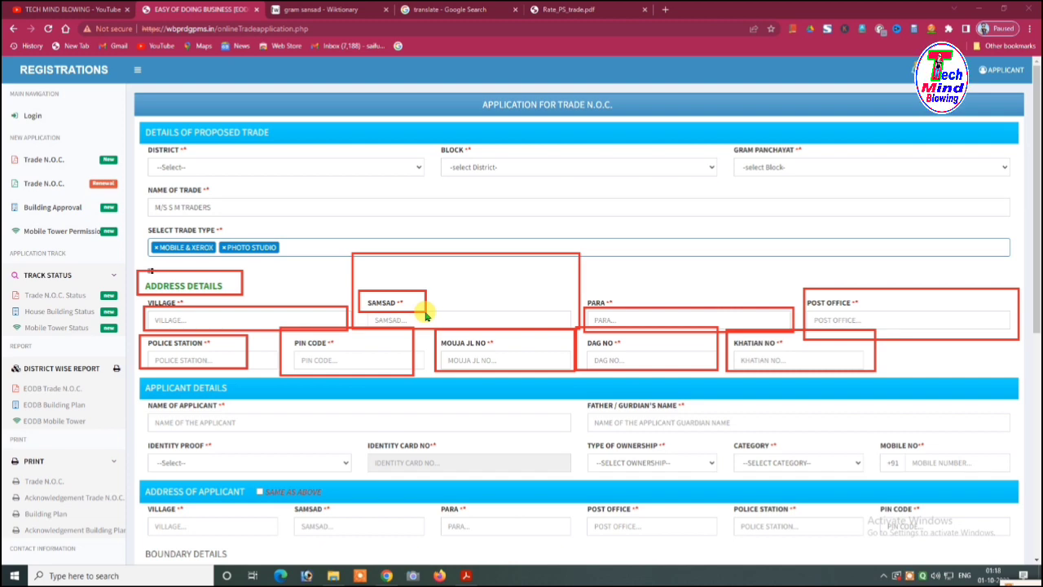
key("ctrl+Tab")
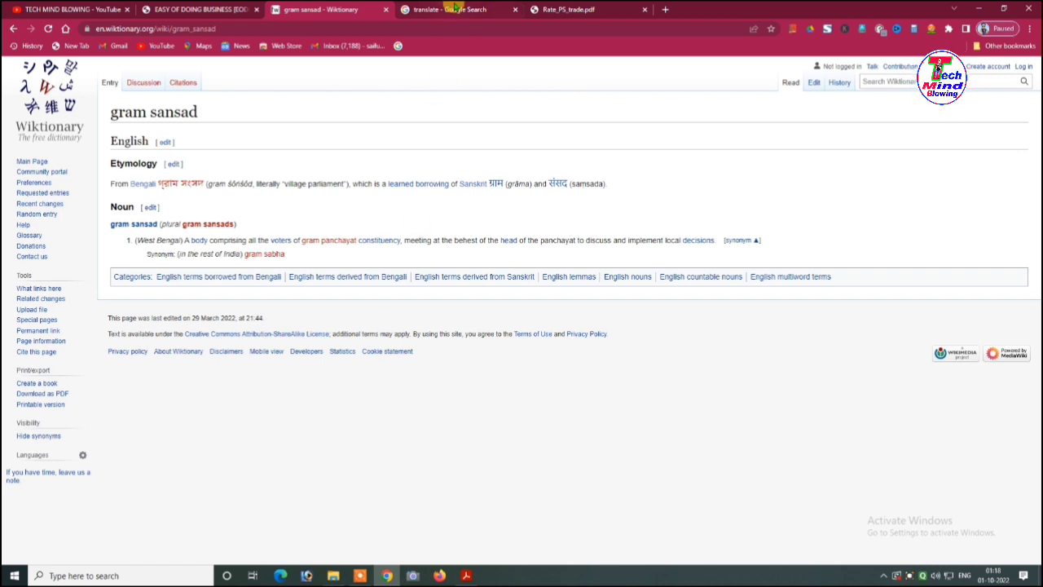
left_click(456, 9)
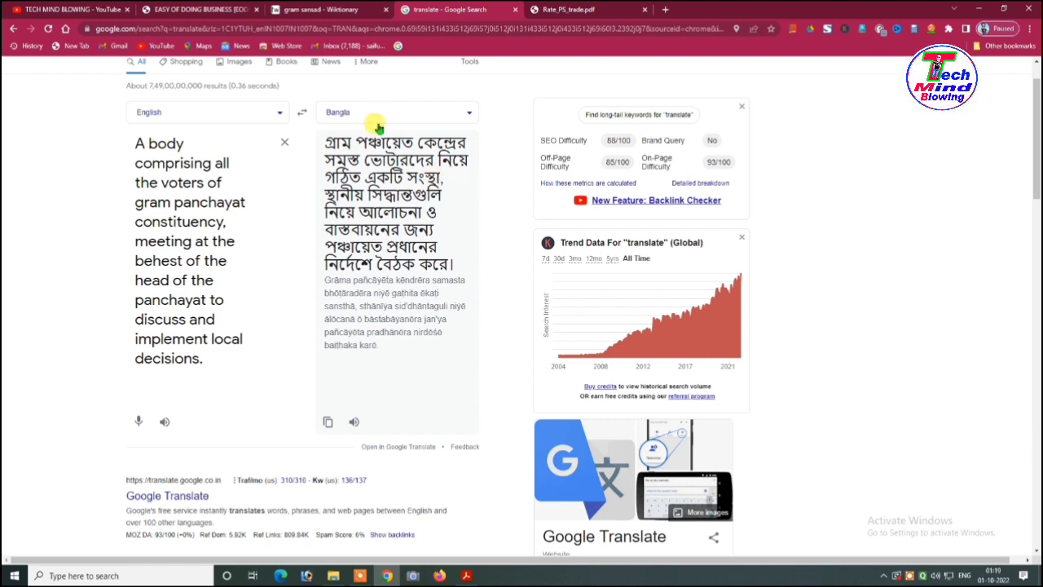
left_click(324, 10)
left_click(218, 9)
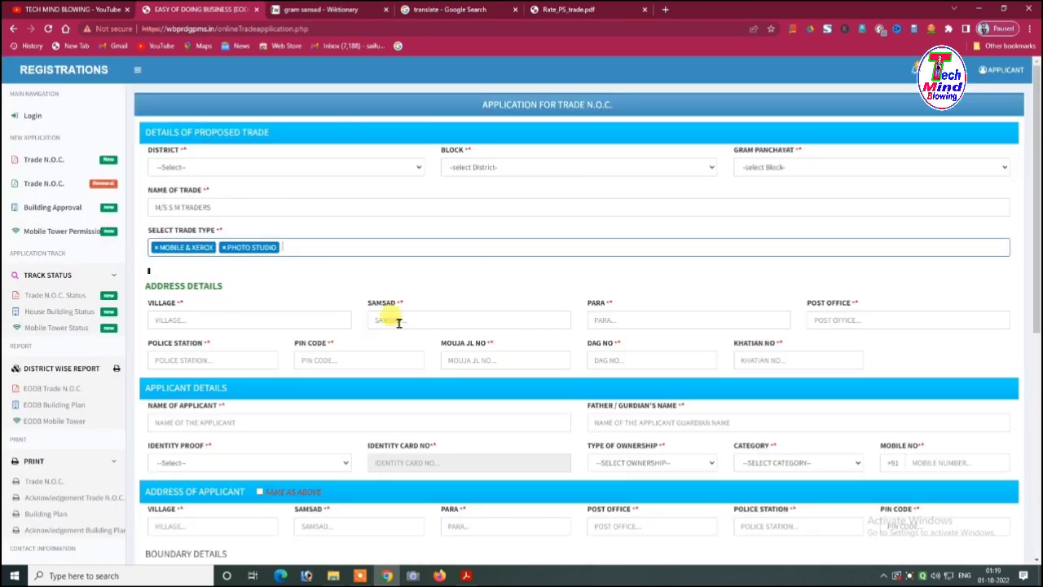
Step: Examine the Applicant Details fields for the applicant's name, father's or guardian's name and identity card number
scroll(391, 316, "down", 1)
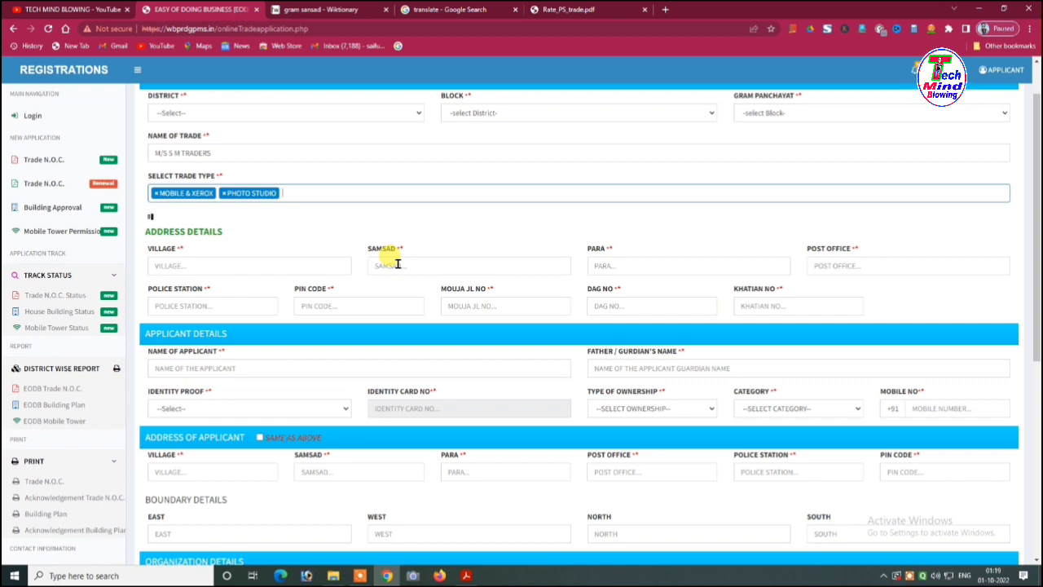
scroll(398, 264, "down", 2)
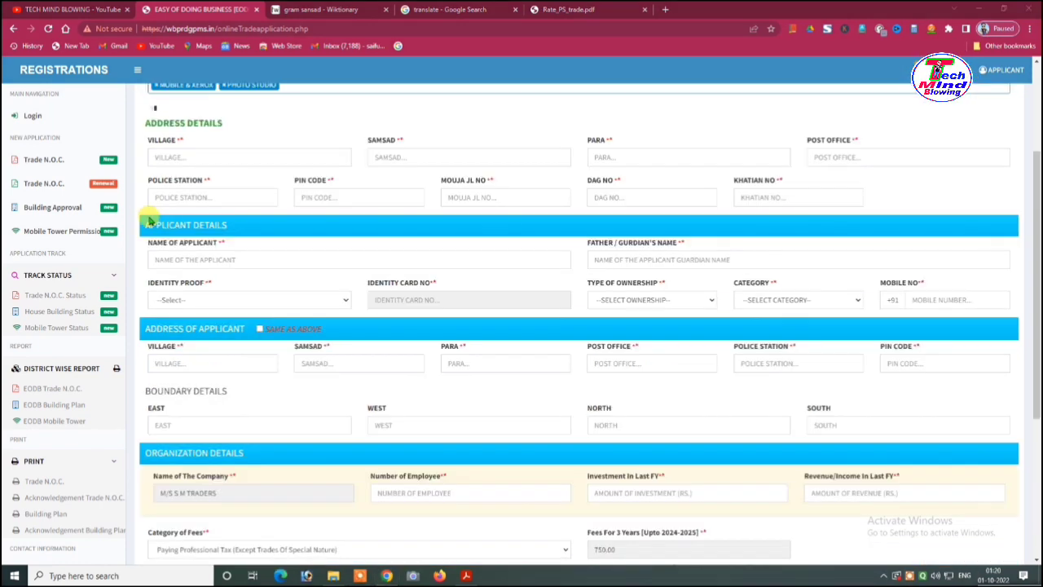
left_click_drag(133, 209, 249, 236)
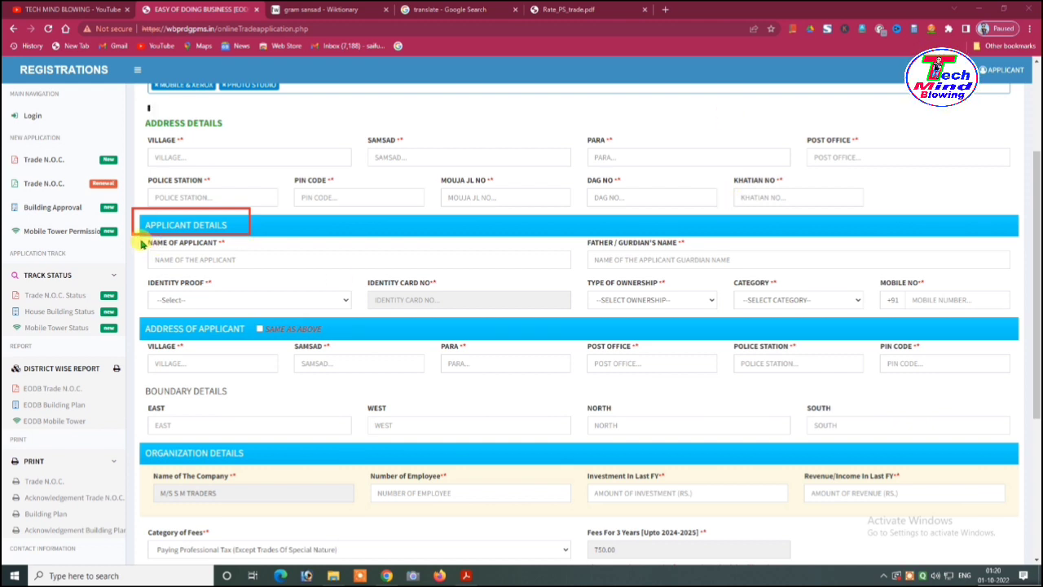
left_click_drag(141, 243, 342, 268)
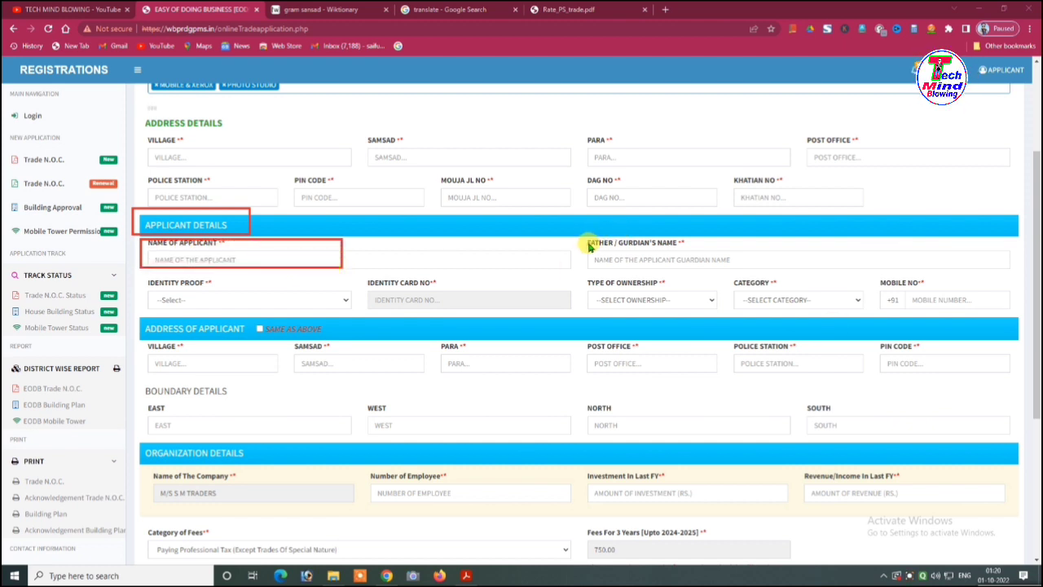
left_click_drag(598, 253, 744, 268)
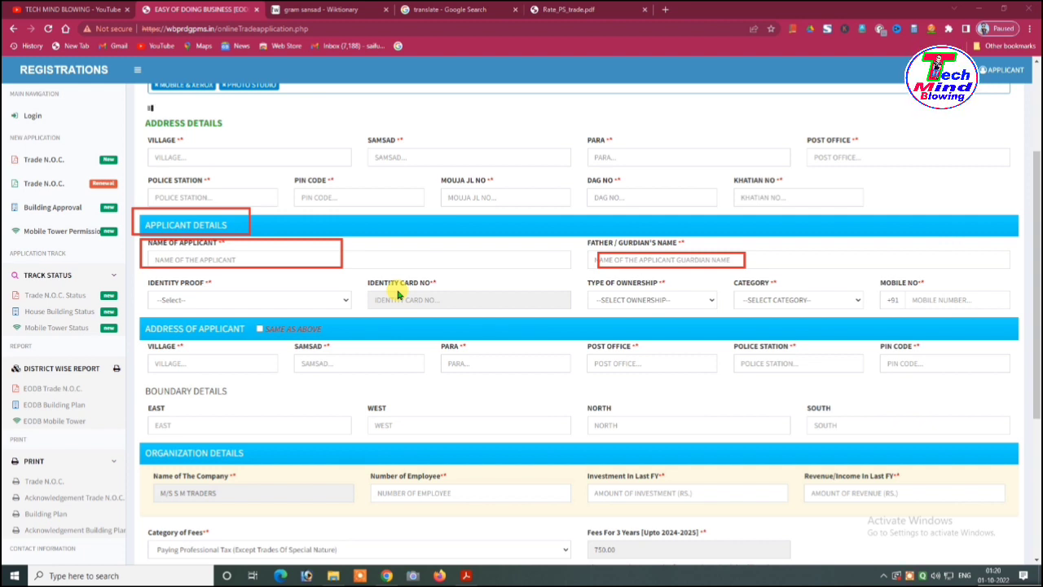
left_click_drag(398, 290, 474, 300)
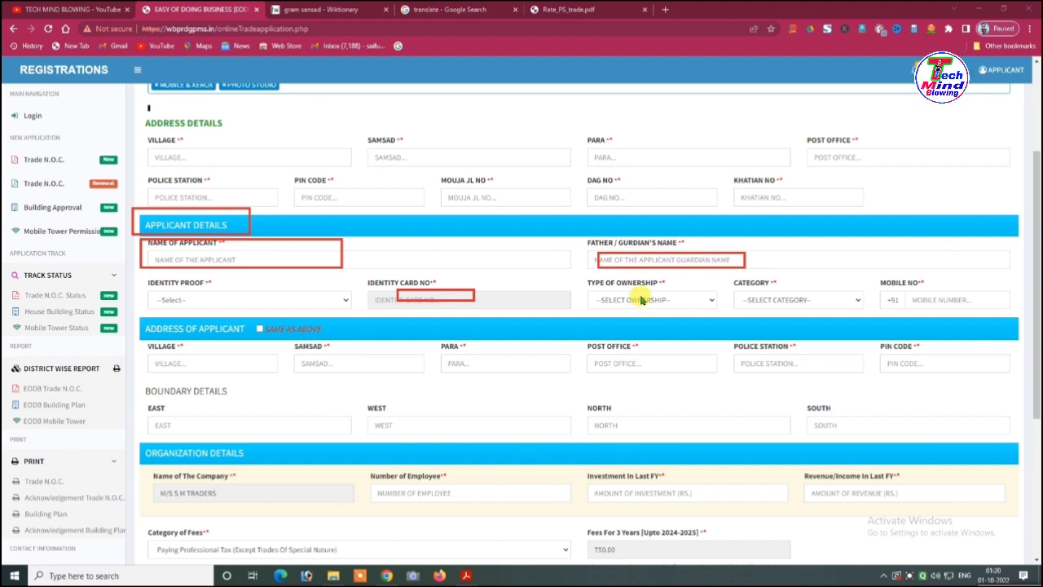
Step: Set the applicant's type of ownership to PERSONAL and look through the category options and the mobile number field
left_click(682, 300)
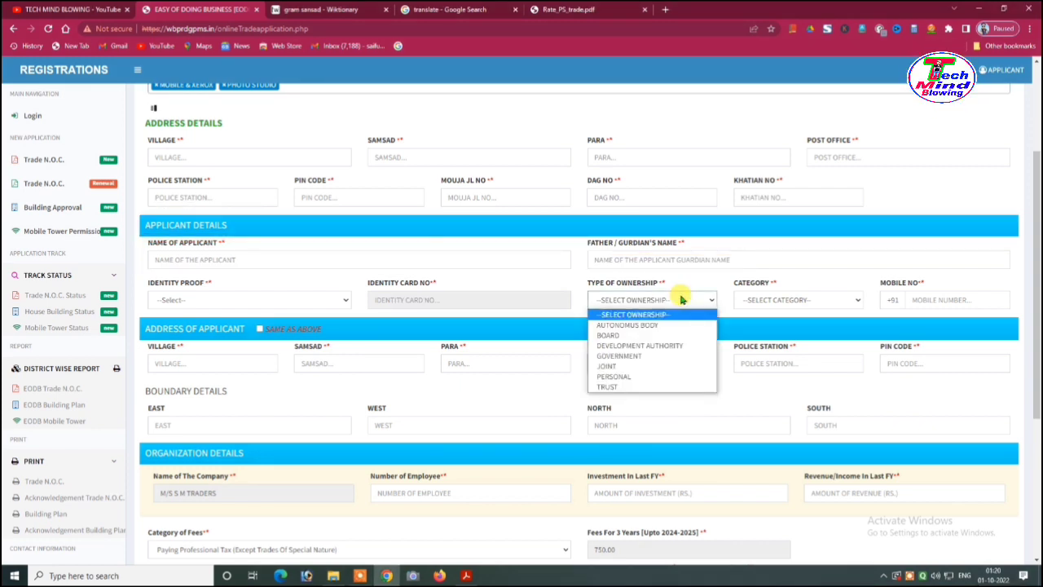
left_click(624, 380)
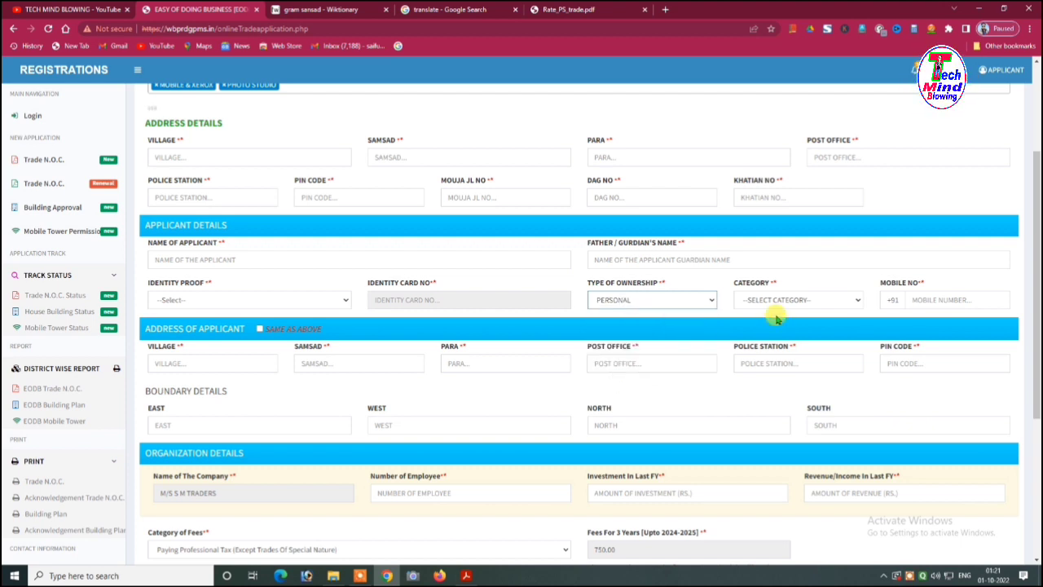
left_click(823, 302)
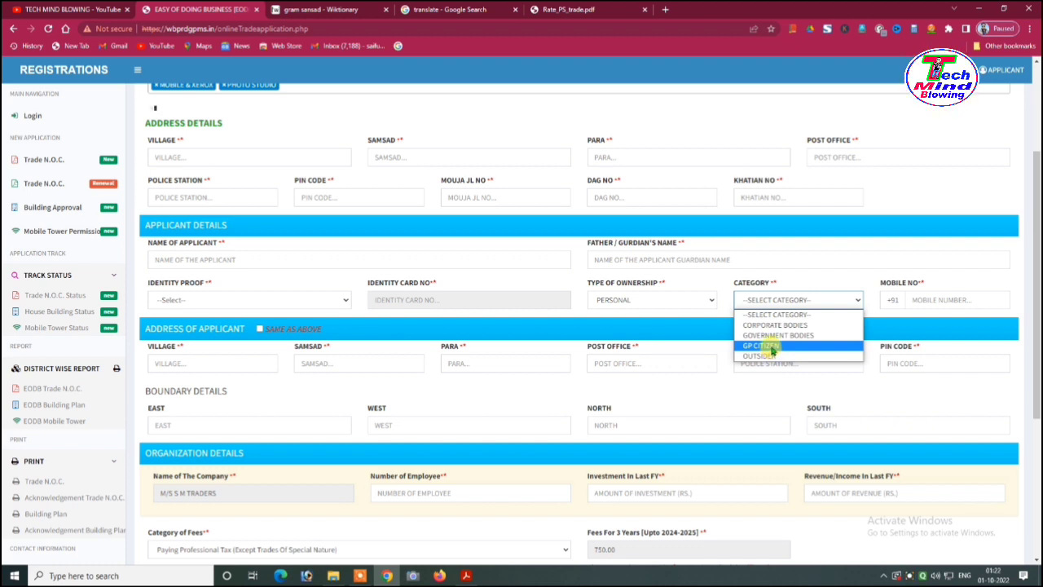
left_click(945, 302)
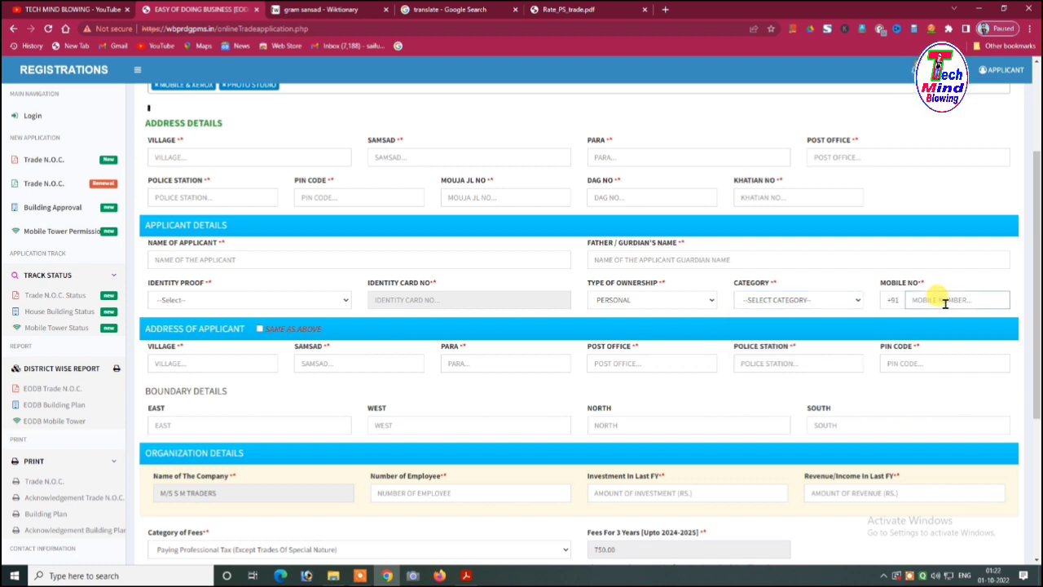
Step: Compare the trade's Address Details section with the SAME AS ABOVE option for the applicant's address
left_click(140, 114)
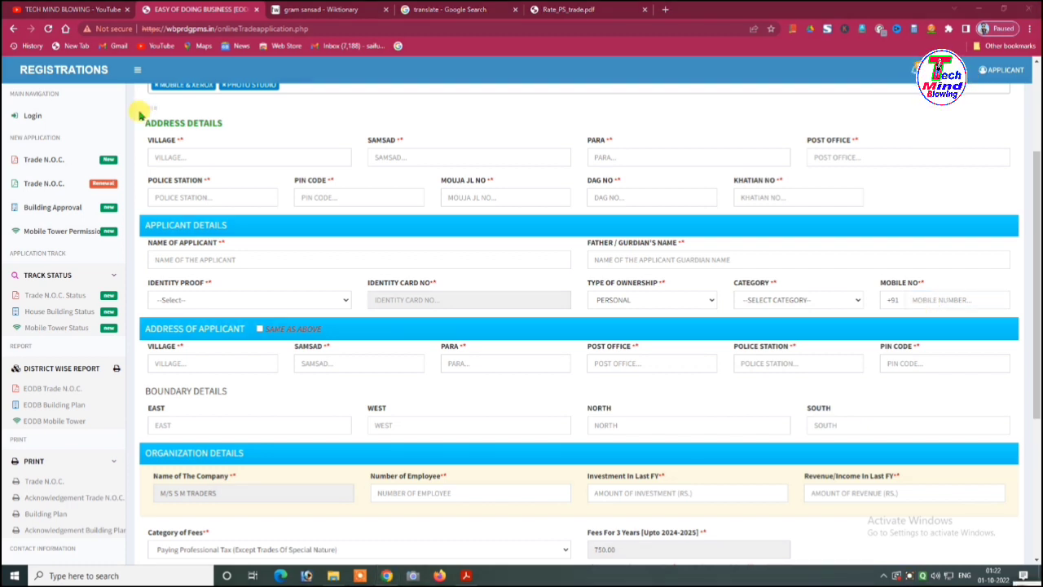
mouse_move(139, 114)
left_mouse_down()
mouse_move(196, 139)
mouse_move(422, 187)
mouse_move(979, 217)
left_mouse_up()
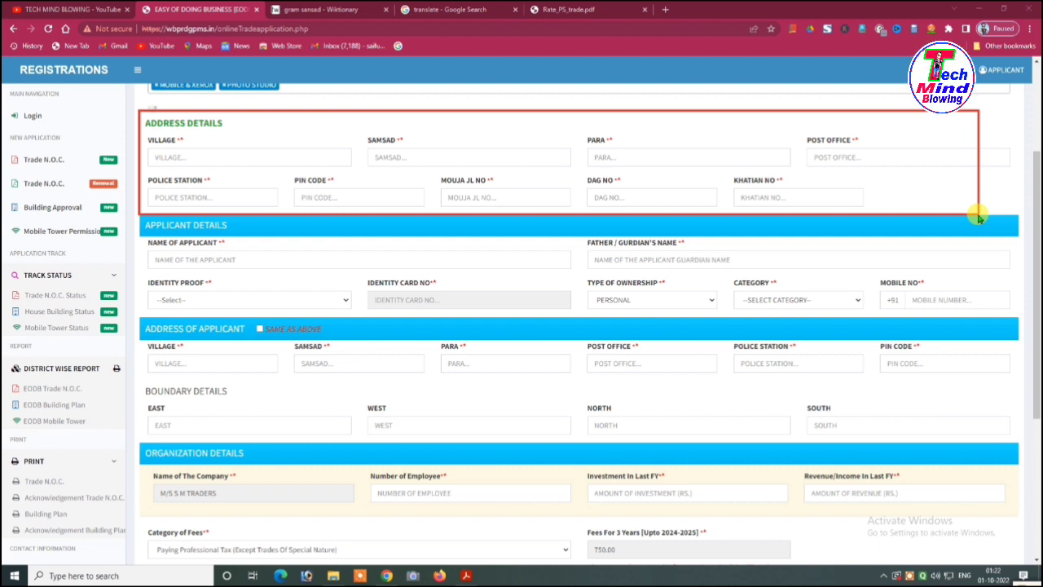
left_click_drag(980, 217, 976, 210)
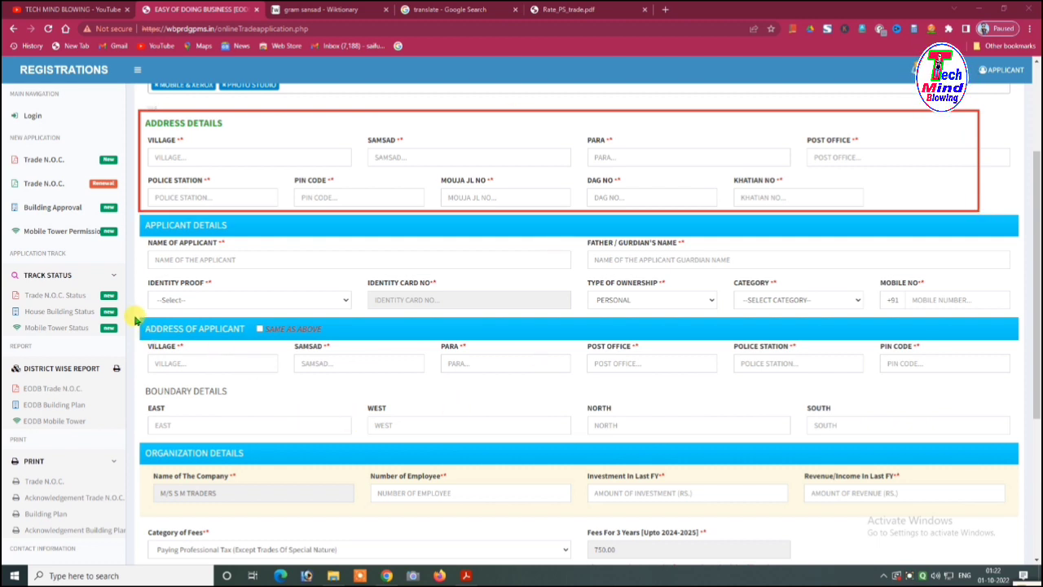
left_click_drag(134, 314, 332, 346)
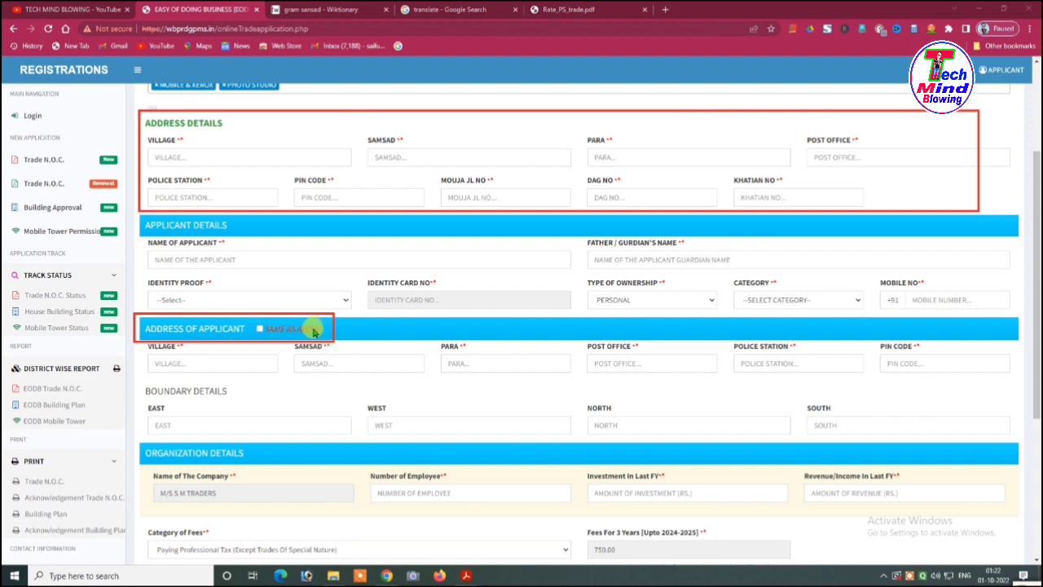
left_click_drag(249, 322, 271, 337)
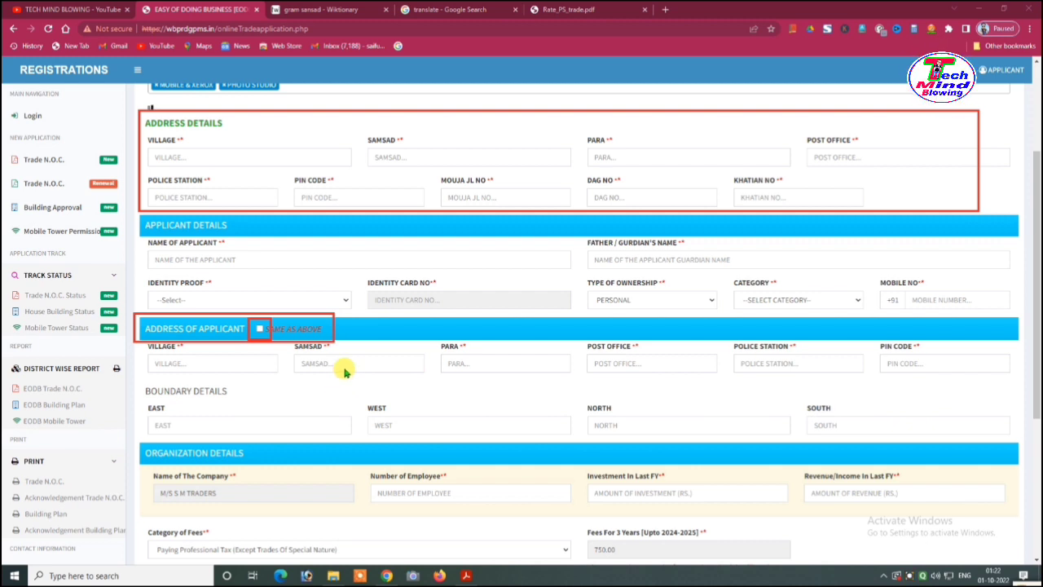
left_click(260, 330)
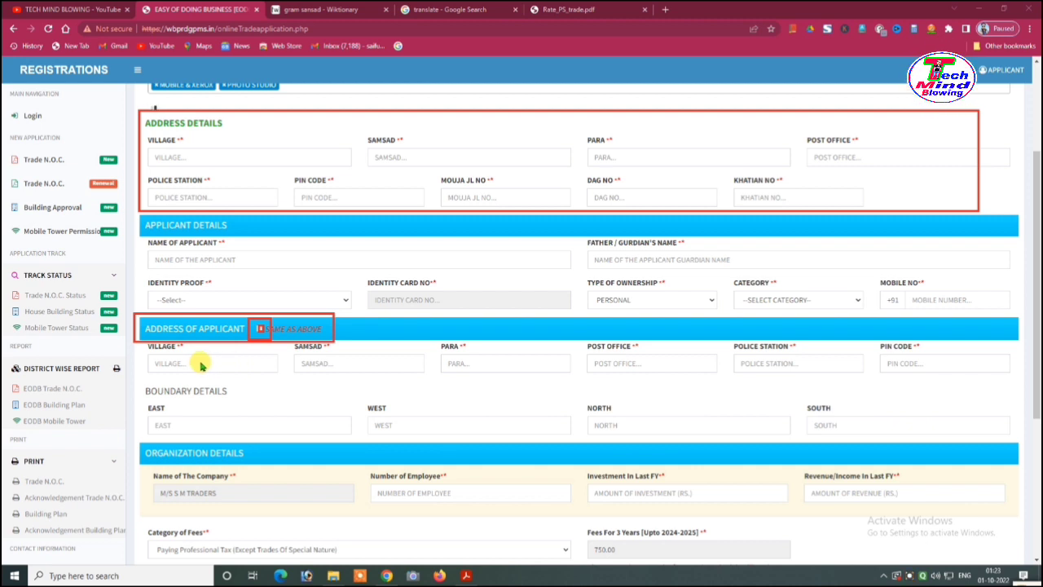
Step: Examine the applicant's address fields from village, samsad and para through to post office, police station and pin code
left_click_drag(174, 356, 245, 368)
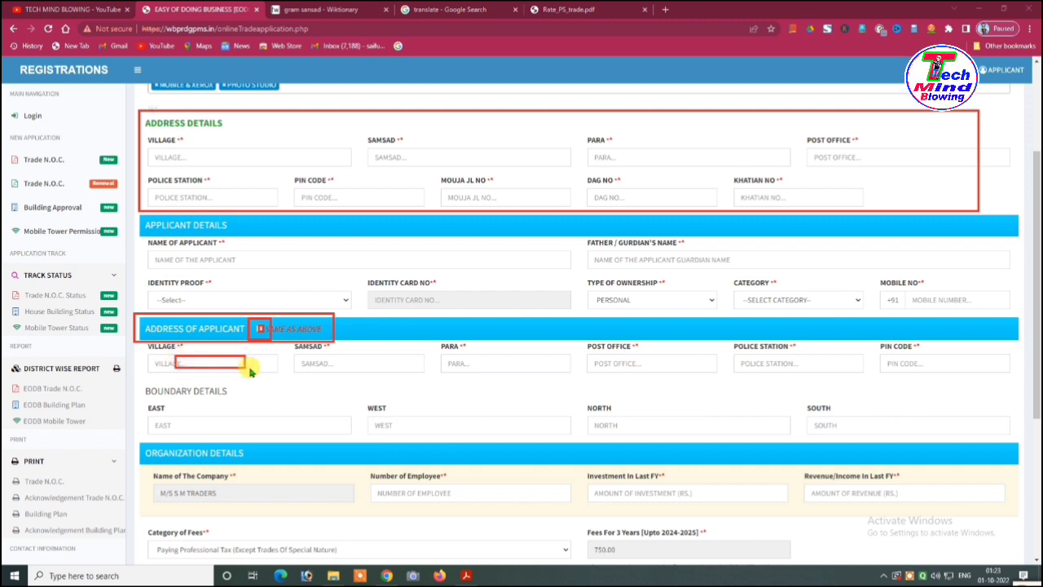
left_click_drag(313, 357, 389, 366)
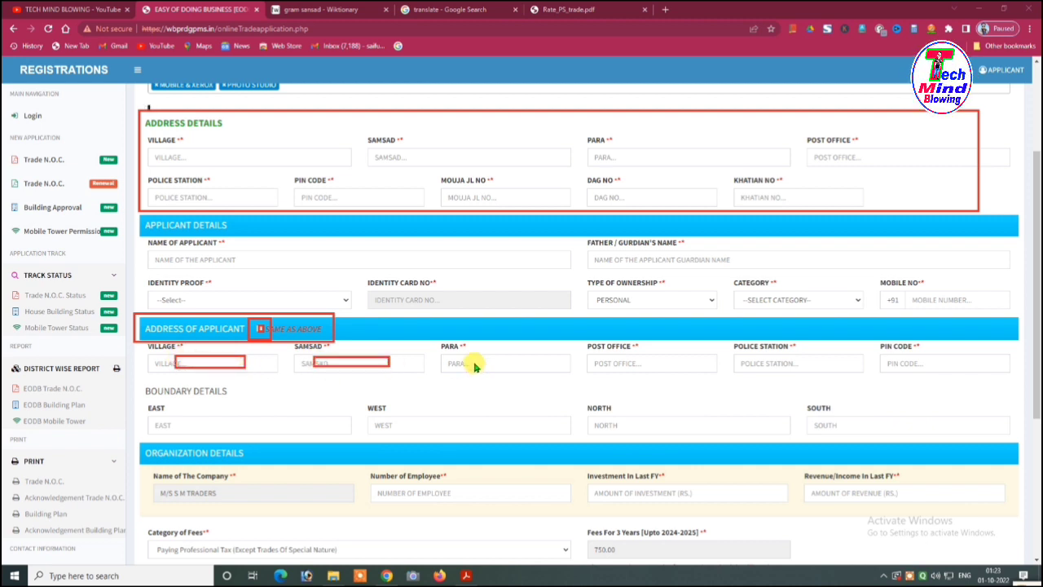
left_click_drag(468, 356, 546, 366)
left_click_drag(625, 357, 707, 360)
left_click_drag(789, 357, 817, 357)
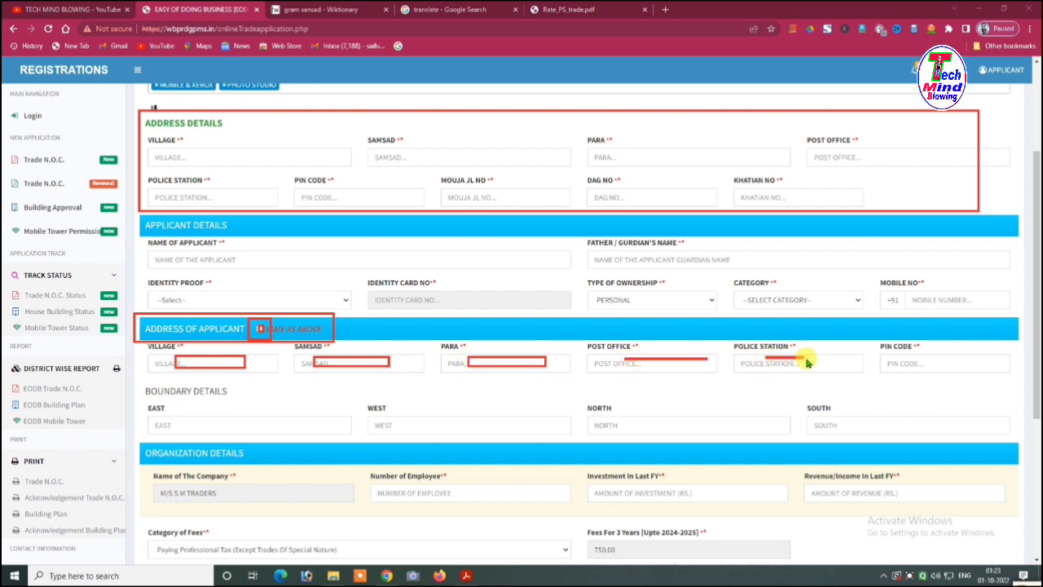
left_click_drag(906, 359, 952, 366)
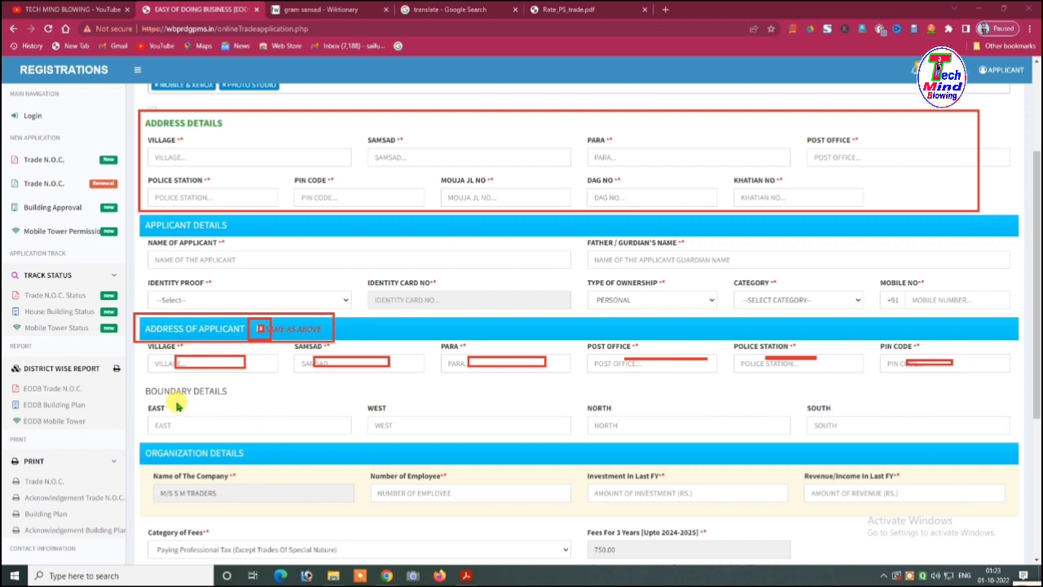
Step: Examine the east and west fields under Boundary Details and locate the Organization Details section
mouse_move(135, 385)
left_mouse_down()
mouse_move(231, 386)
mouse_move(266, 399)
left_mouse_up()
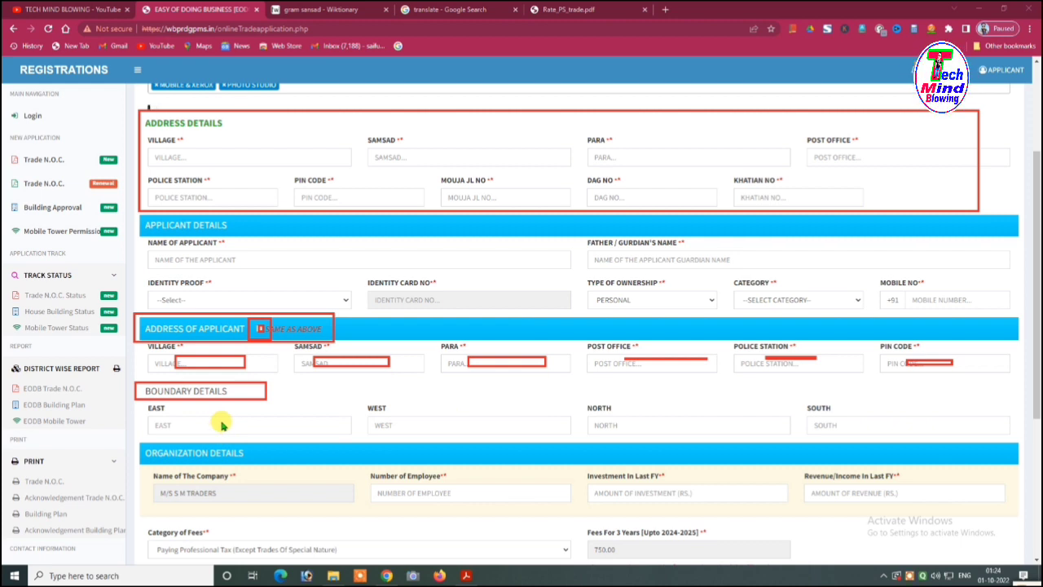
left_click_drag(222, 424, 269, 430)
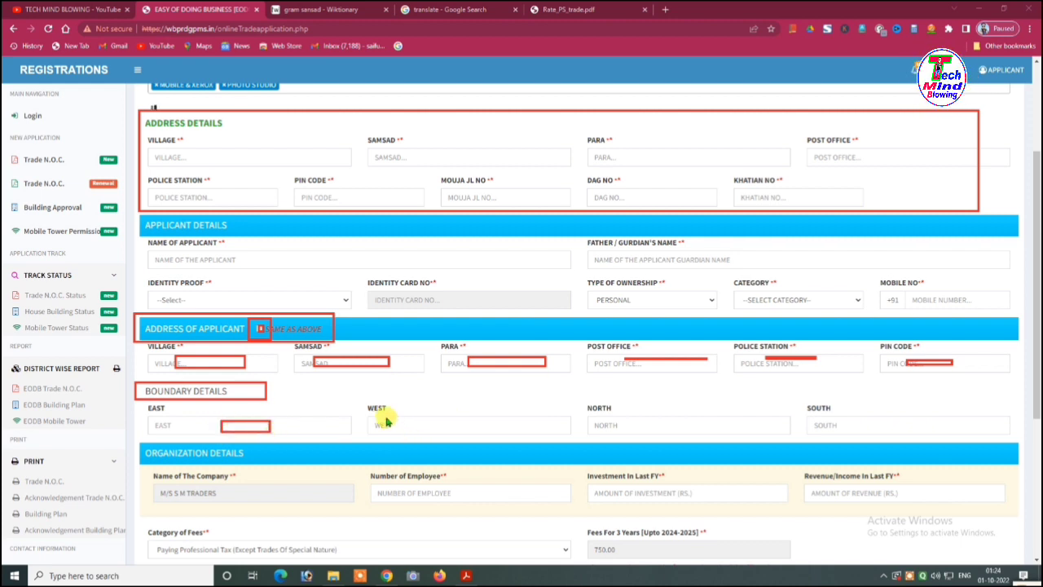
left_click_drag(386, 421, 477, 433)
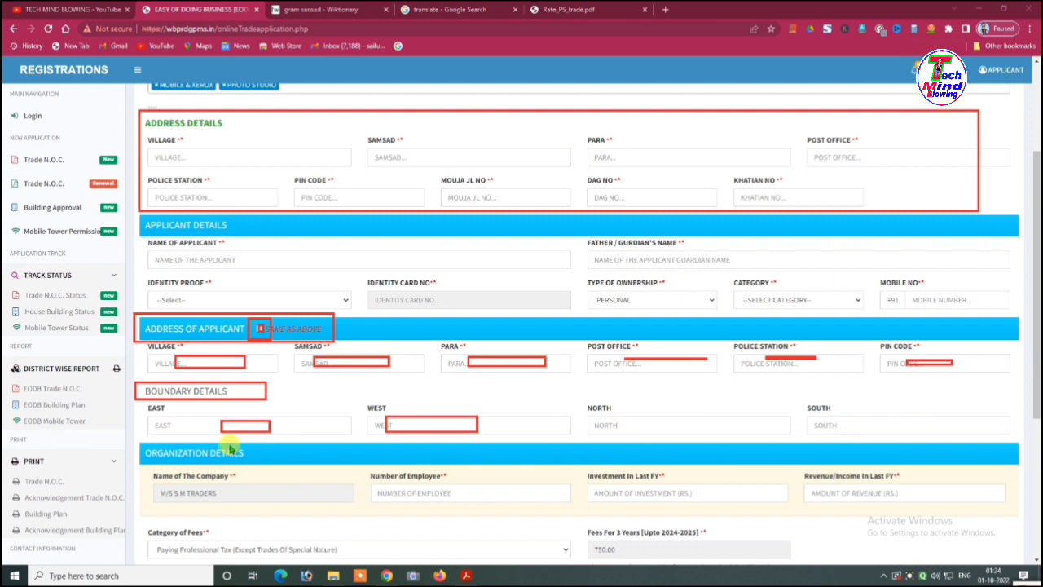
mouse_move(128, 438)
left_mouse_down()
mouse_move(205, 463)
mouse_move(263, 463)
left_mouse_up()
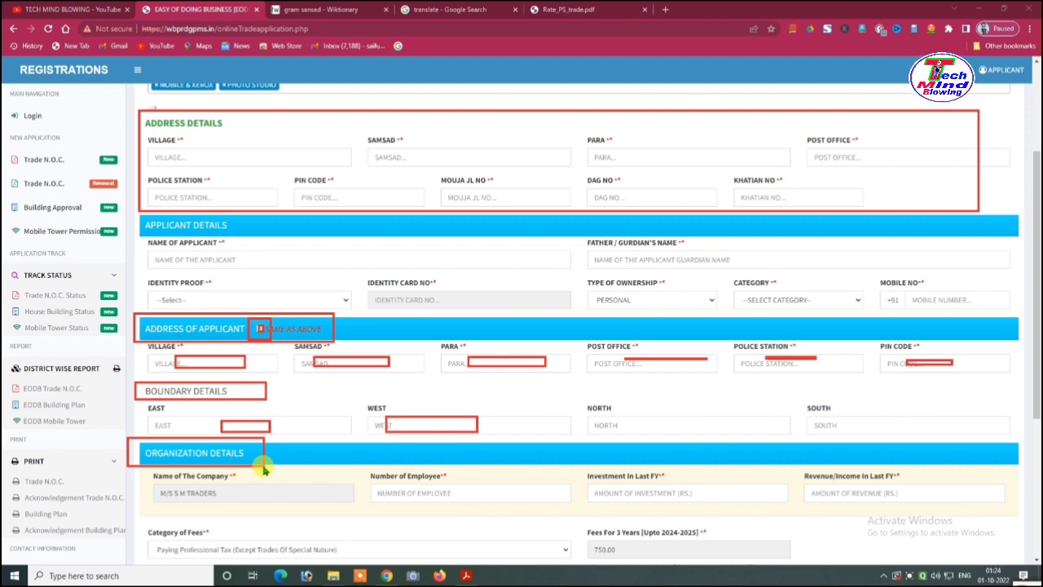
Step: Compare the name of trade in the proposed trade details with the company name under Organization Details
scroll(263, 469, "up", 2)
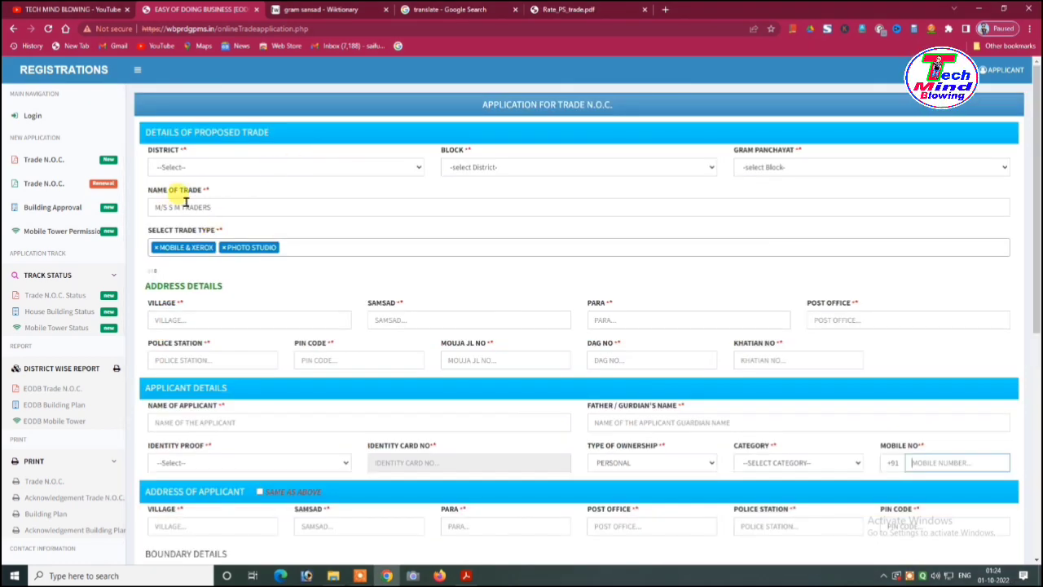
left_click_drag(215, 204, 144, 198)
scroll(255, 214, "down", 1)
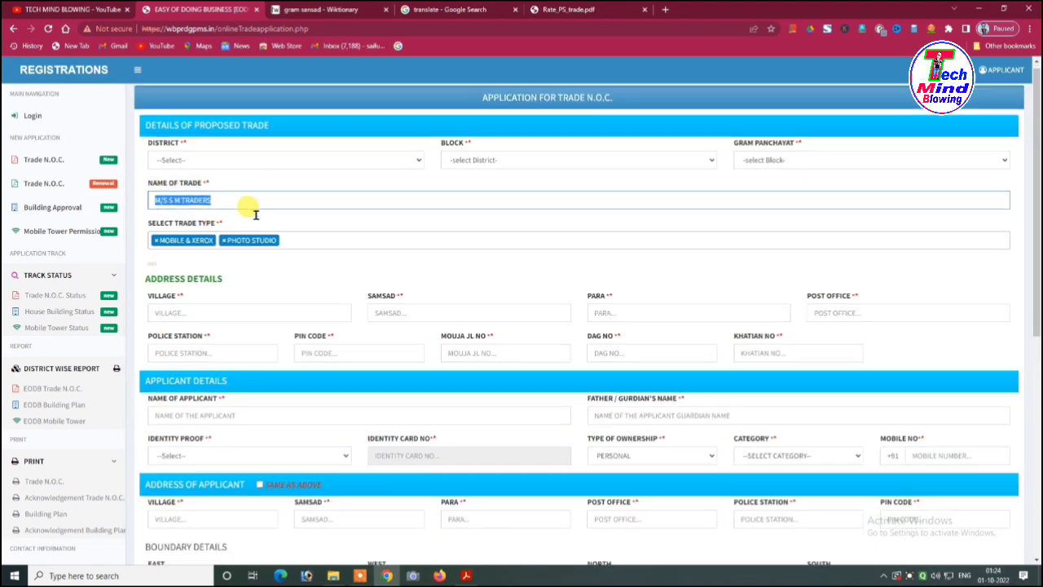
scroll(255, 213, "down", 5)
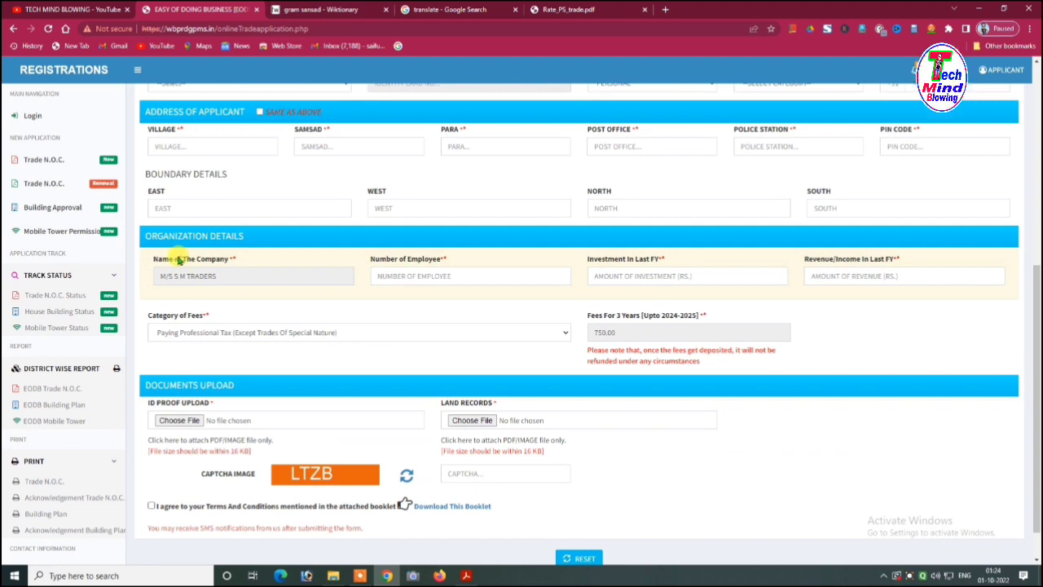
left_click(211, 276)
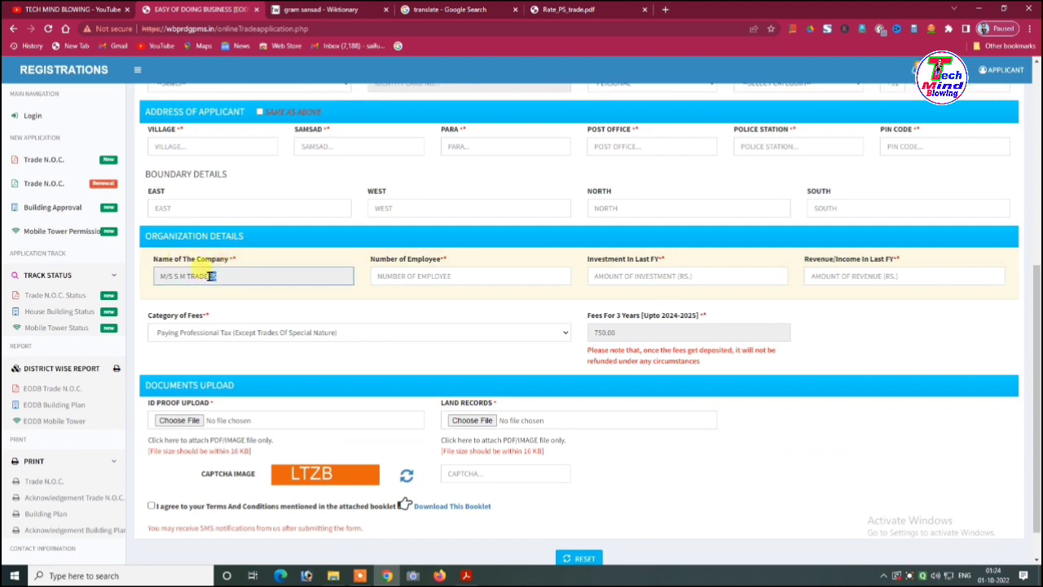
left_click_drag(212, 277, 144, 269)
scroll(260, 280, "up", 5)
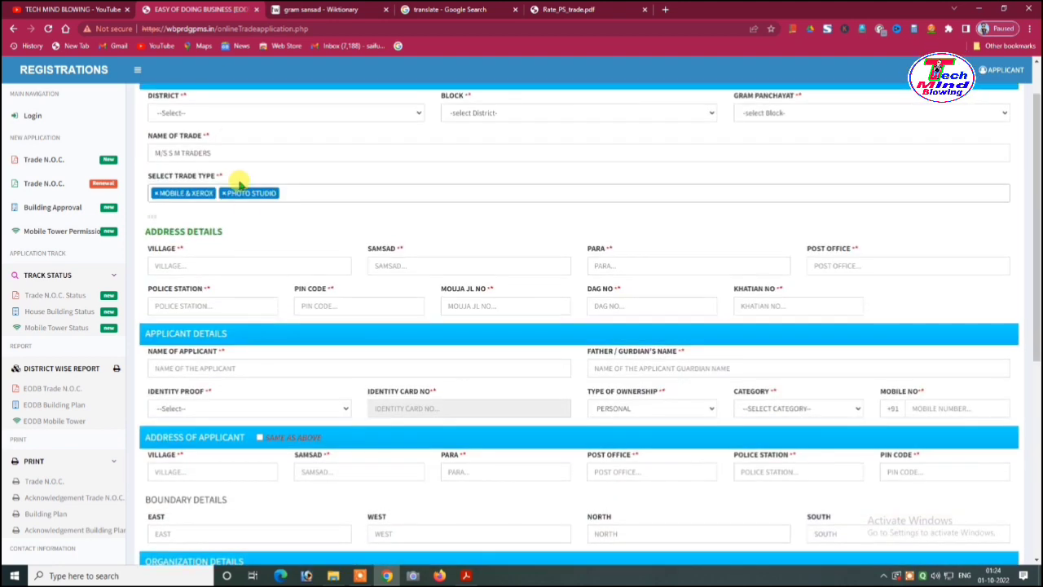
Step: Change the name of trade to M/S S M ENTERPRISE and check the company name and employee number fields under Organization Details
left_click(227, 153)
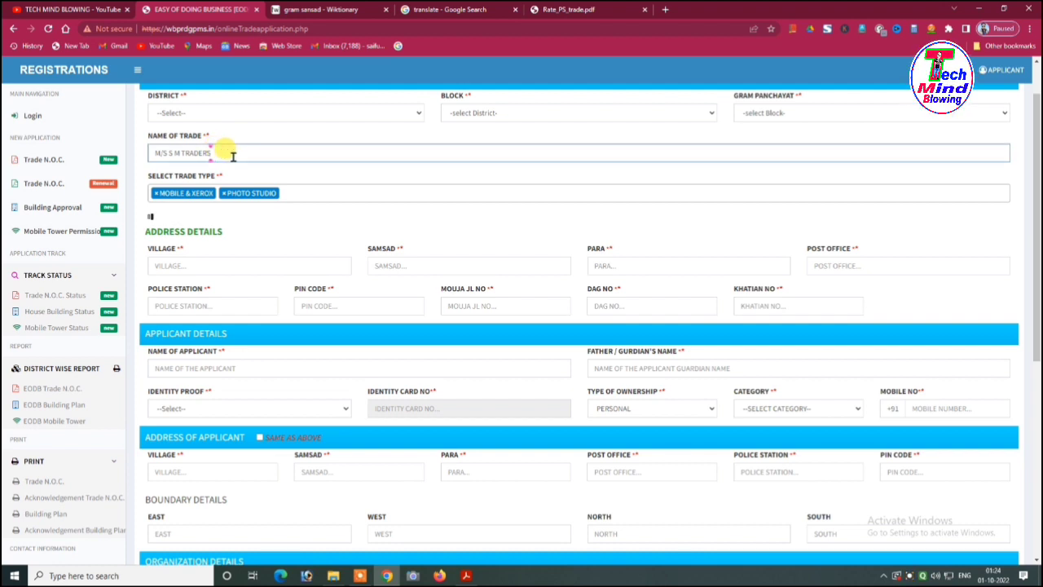
key("BackSpace")
key("BackSpace")
key("BackSpace")
key("BackSpace")
key("BackSpace")
key("BackSpace")
key("BackSpace")
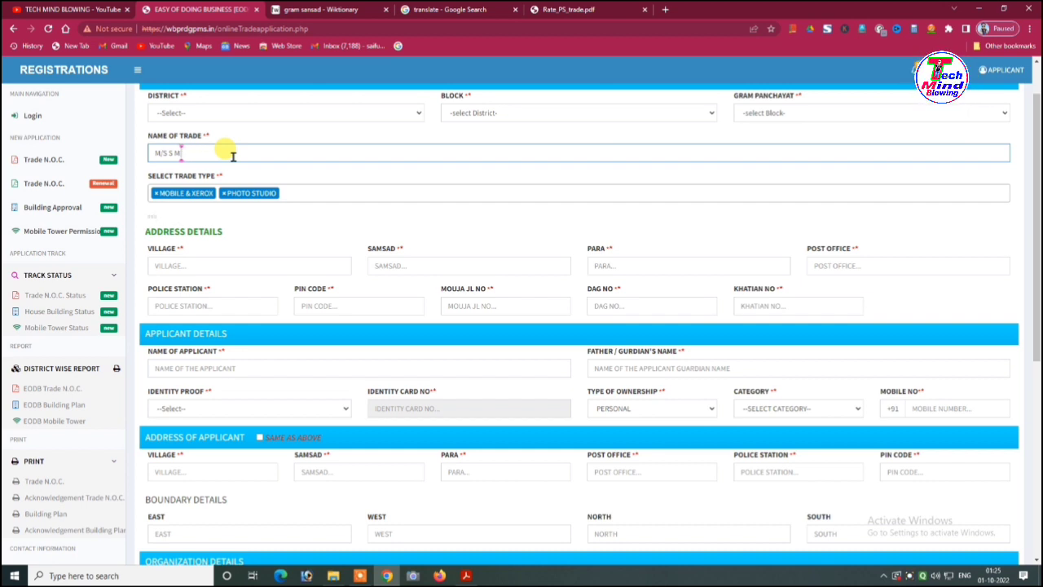
type("ENTER")
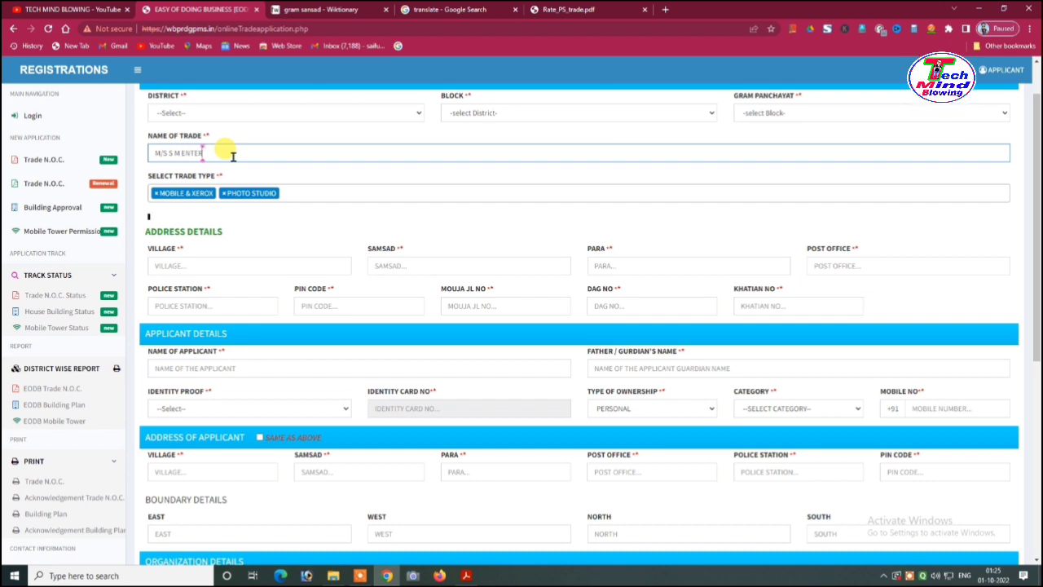
type("PRI")
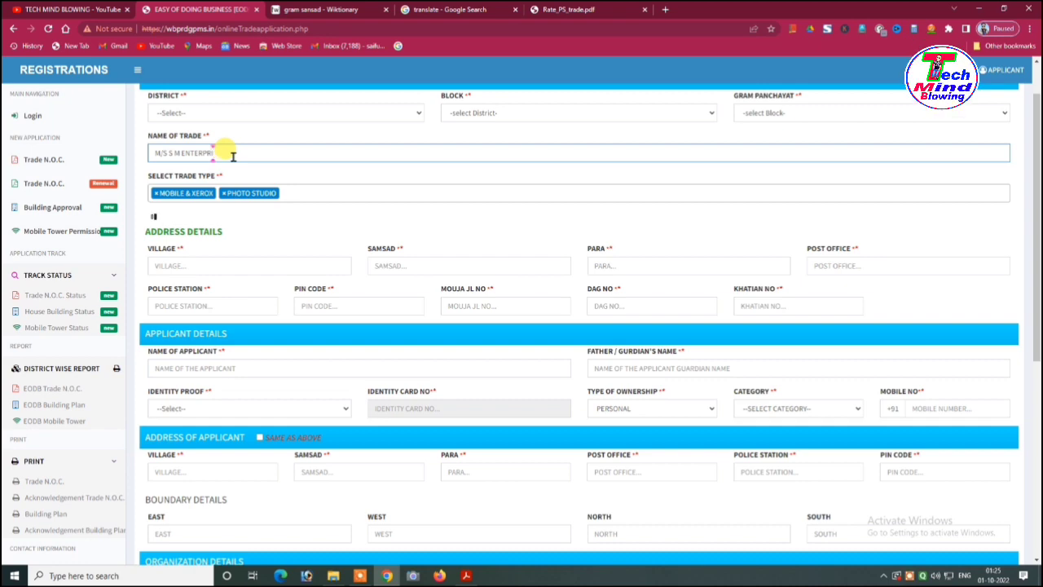
type("SE")
scroll(269, 204, "down", 4)
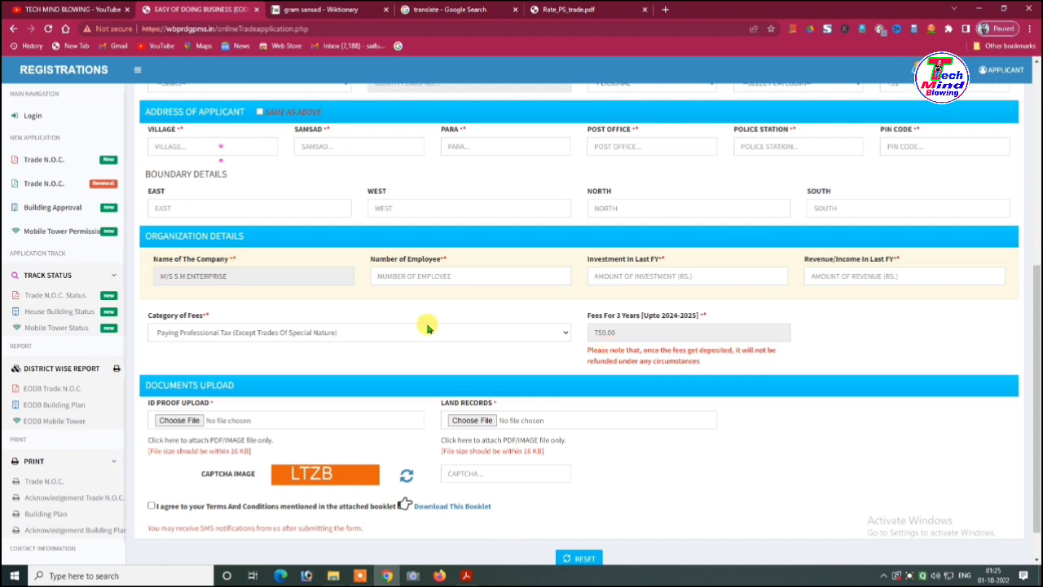
left_click(474, 276)
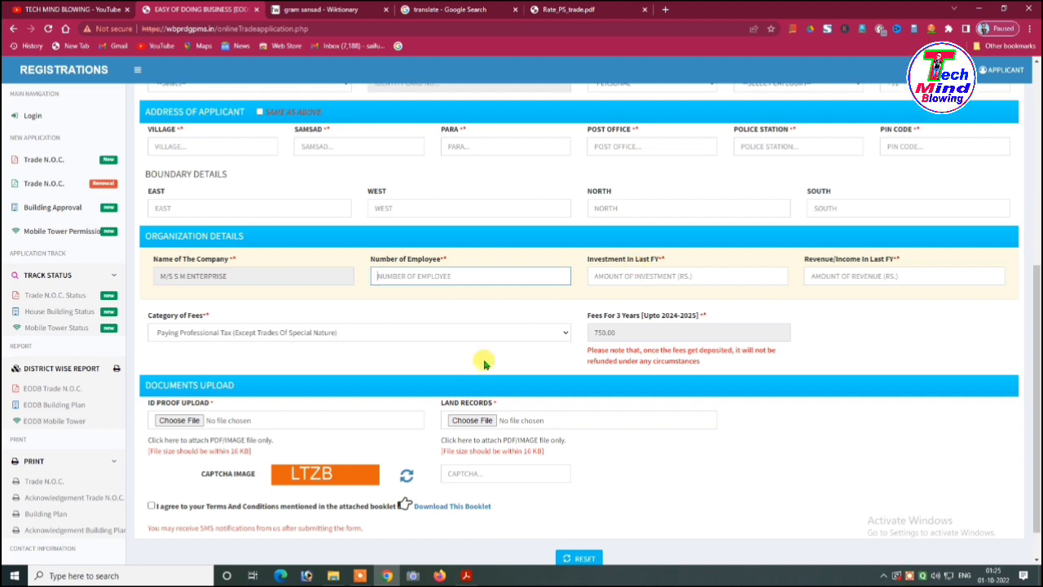
Step: Compare the three-year fees for the Not Paying Professional Tax and Paying Professional Tax (Except Trades Of Special Nature) fee categories
scroll(477, 362, "down", 1)
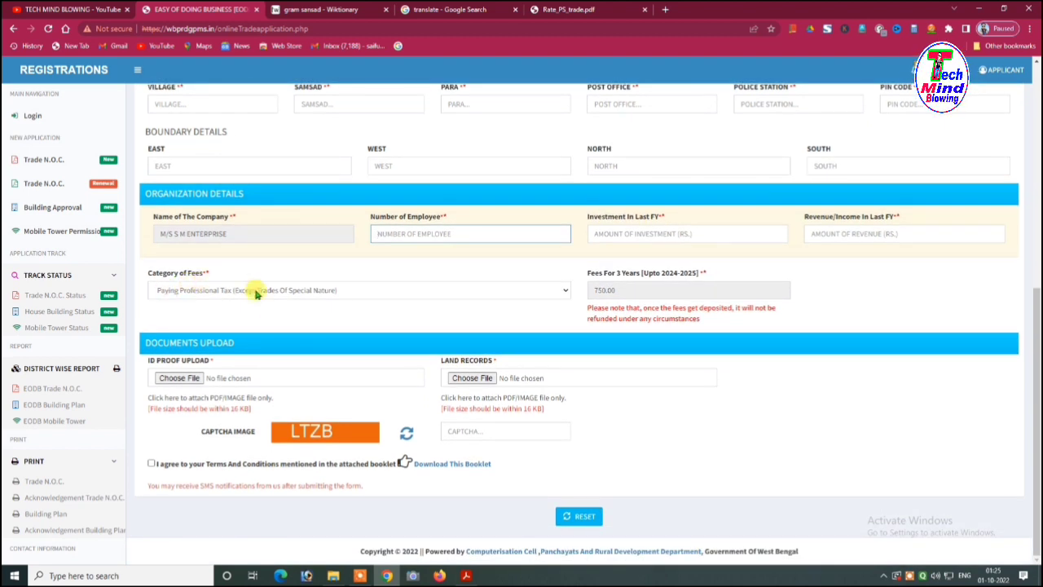
left_click(403, 291)
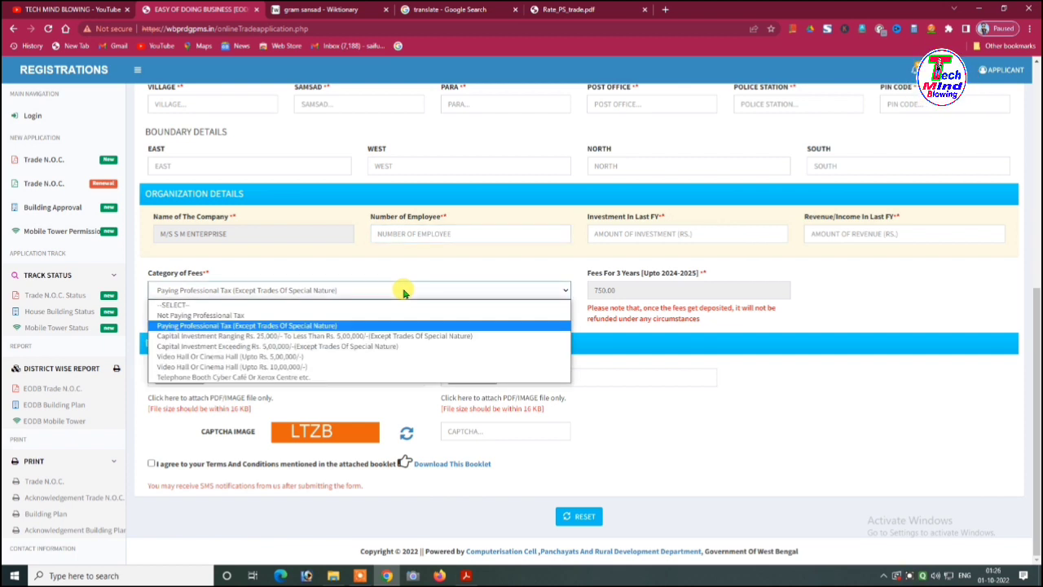
left_click(243, 317)
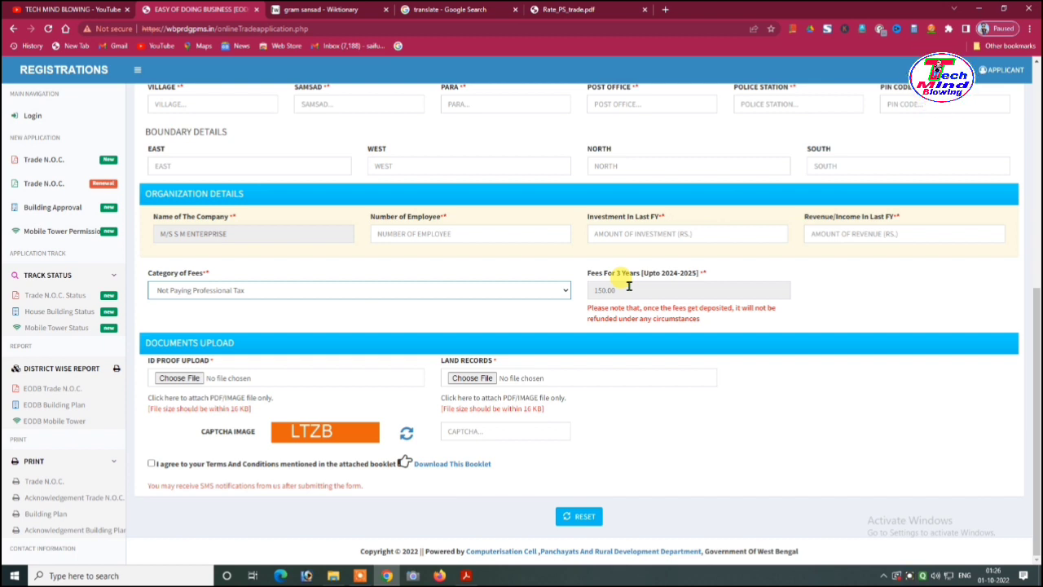
left_click_drag(628, 286, 574, 294)
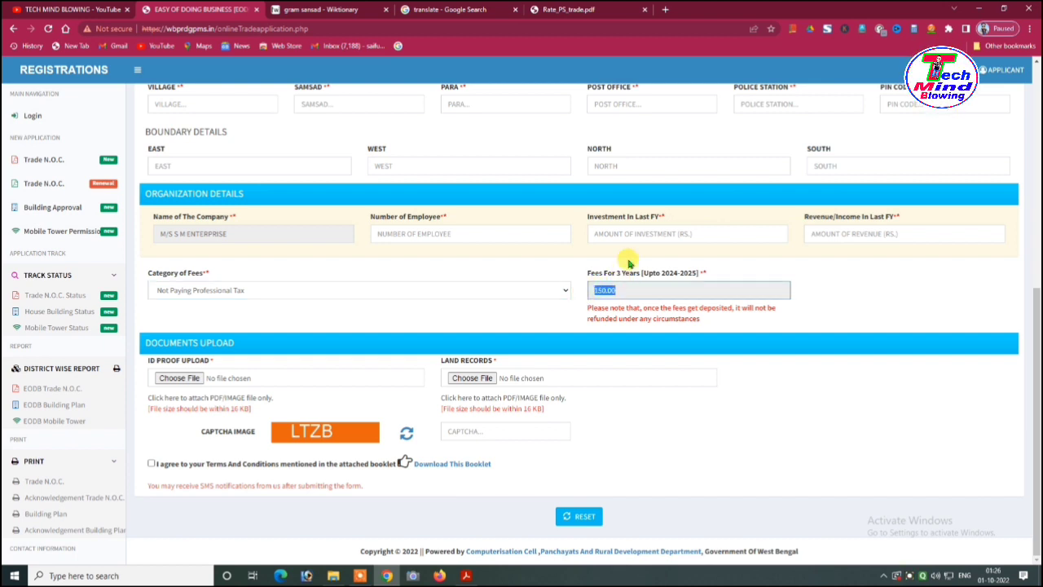
left_click(508, 291)
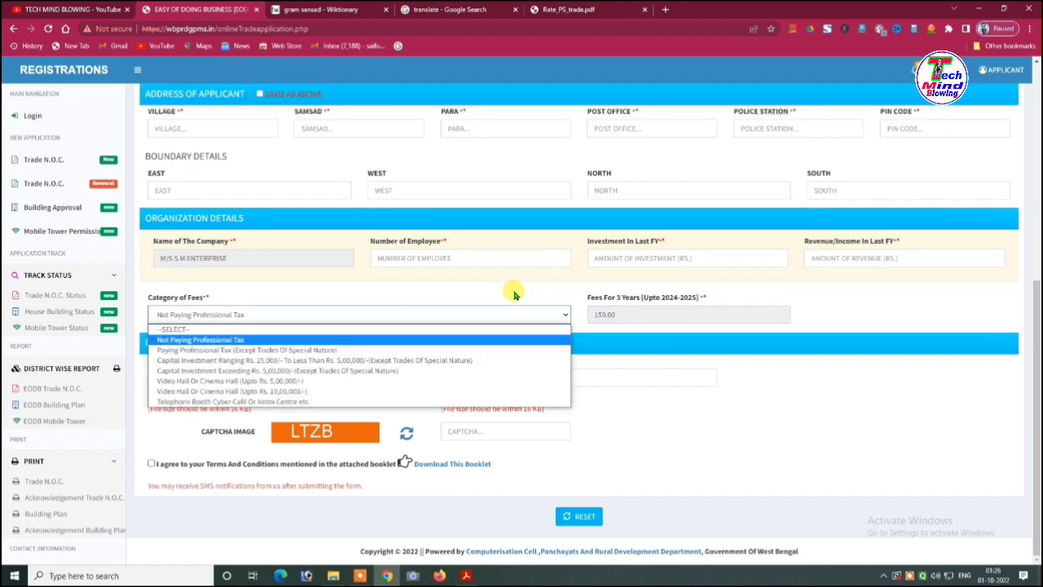
left_click(244, 356)
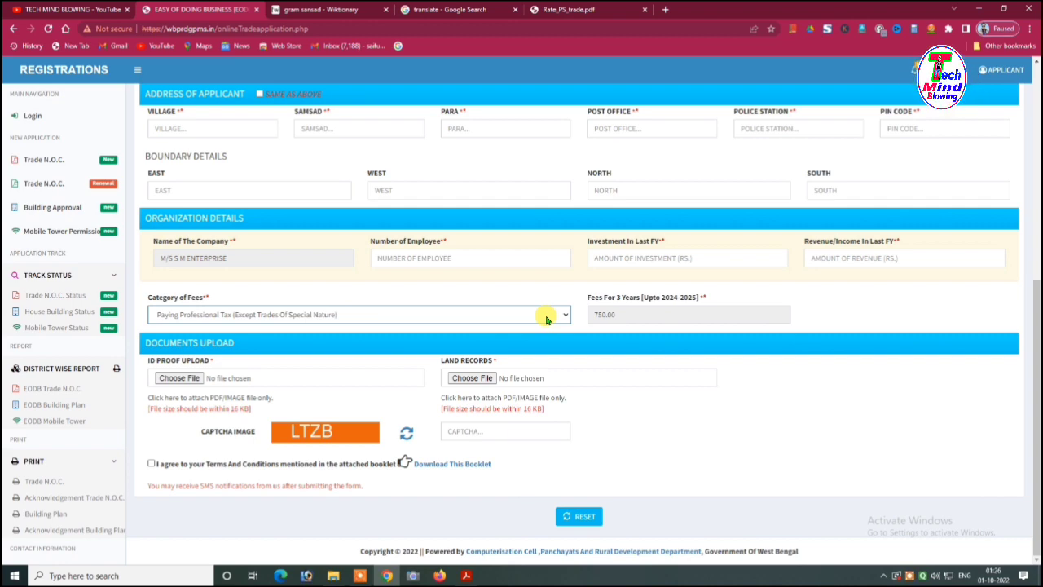
Step: Review the trades of special nature in Rate_PS_trade.pdf and compare them with the selected fee category on the application form
left_click(588, 9)
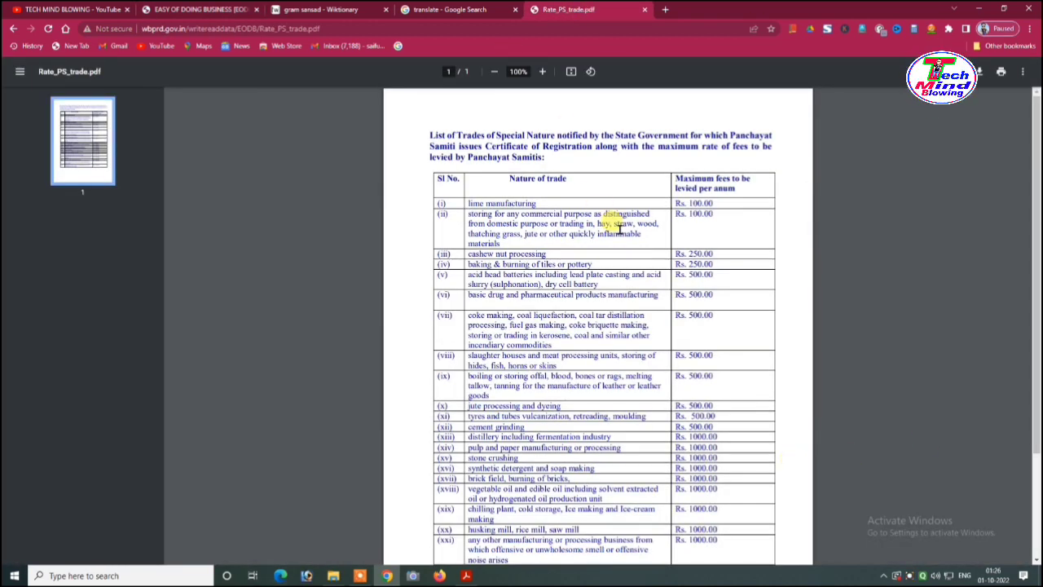
scroll(727, 242, "down", 2)
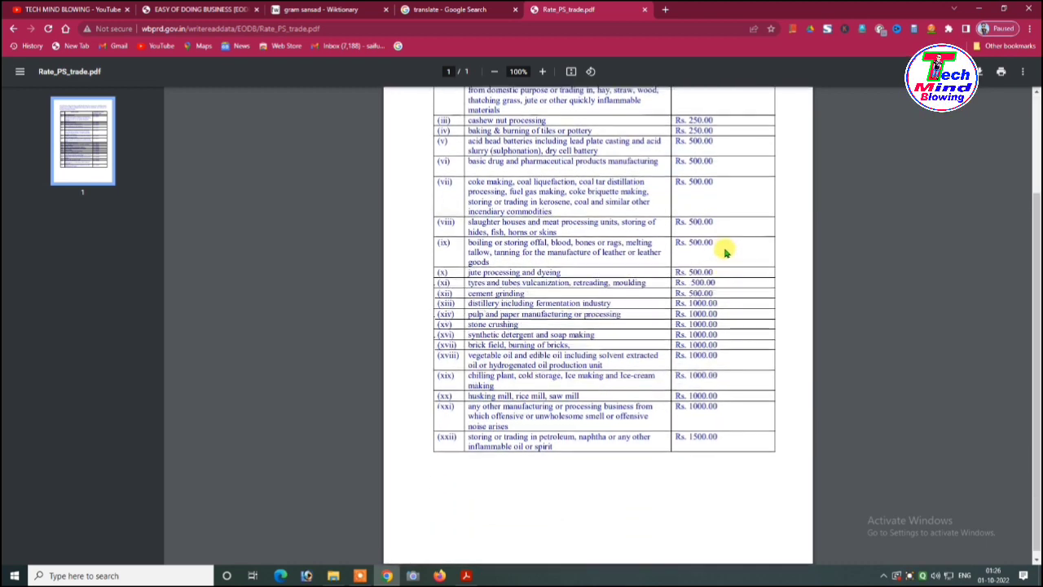
scroll(726, 249, "up", 2)
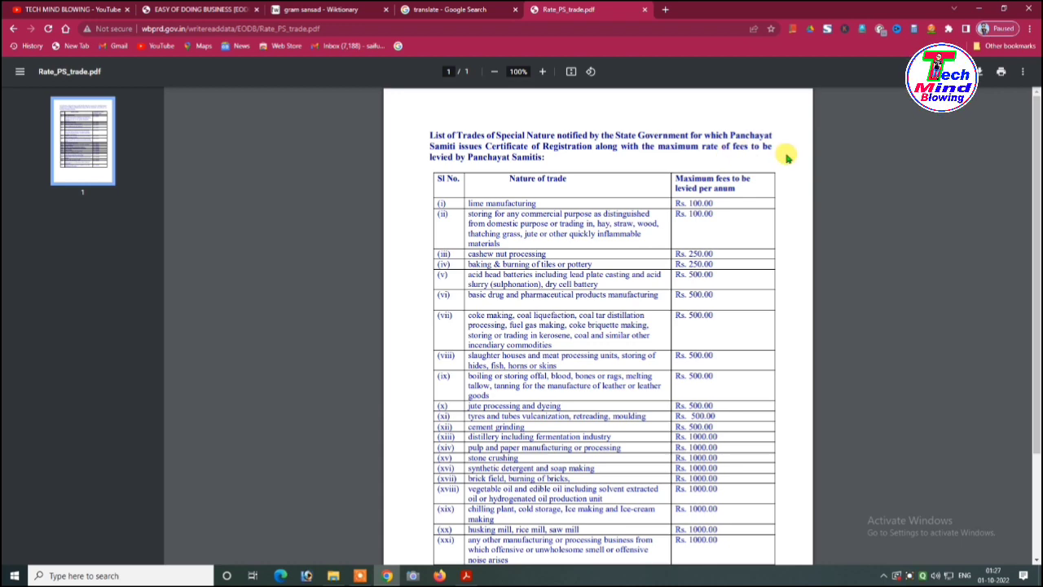
scroll(559, 280, "down", 2)
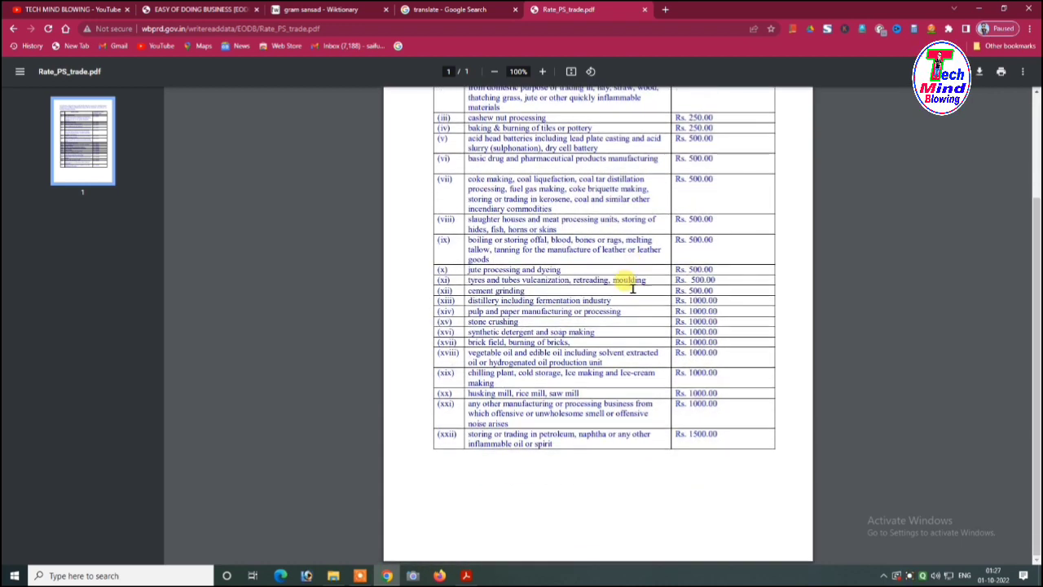
scroll(632, 287, "up", 2)
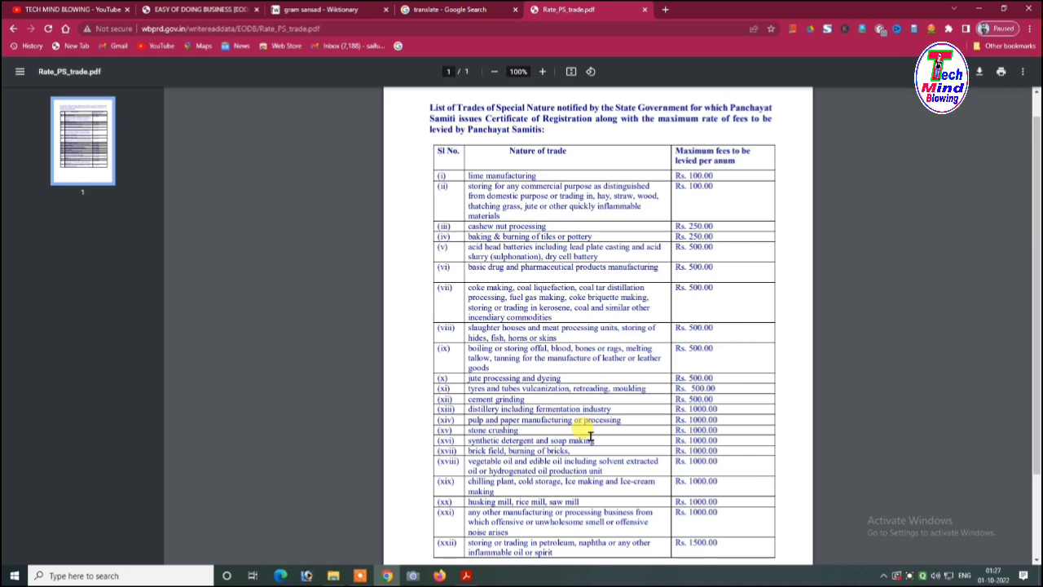
left_click(222, 9)
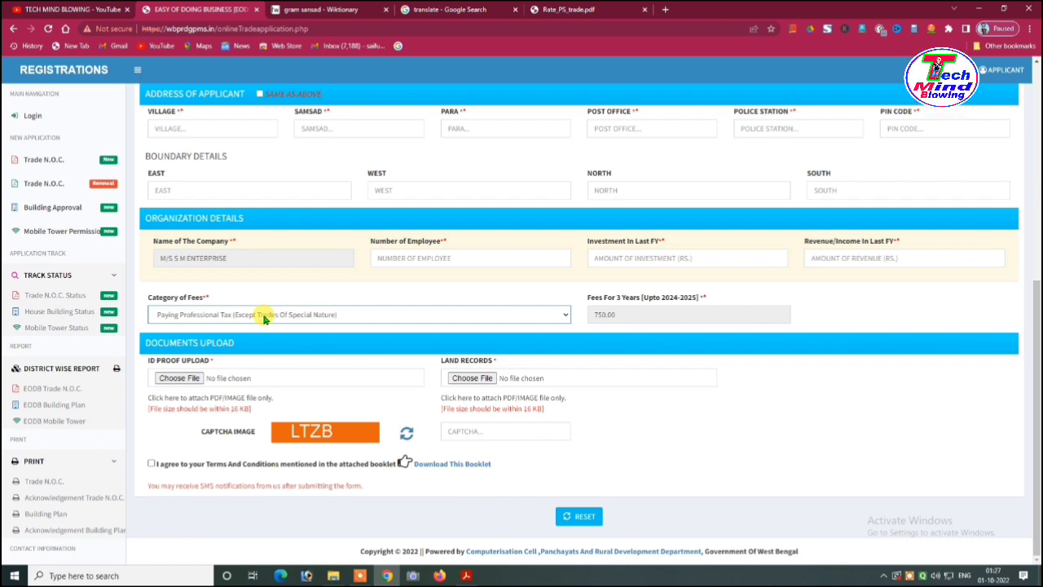
left_click(558, 8)
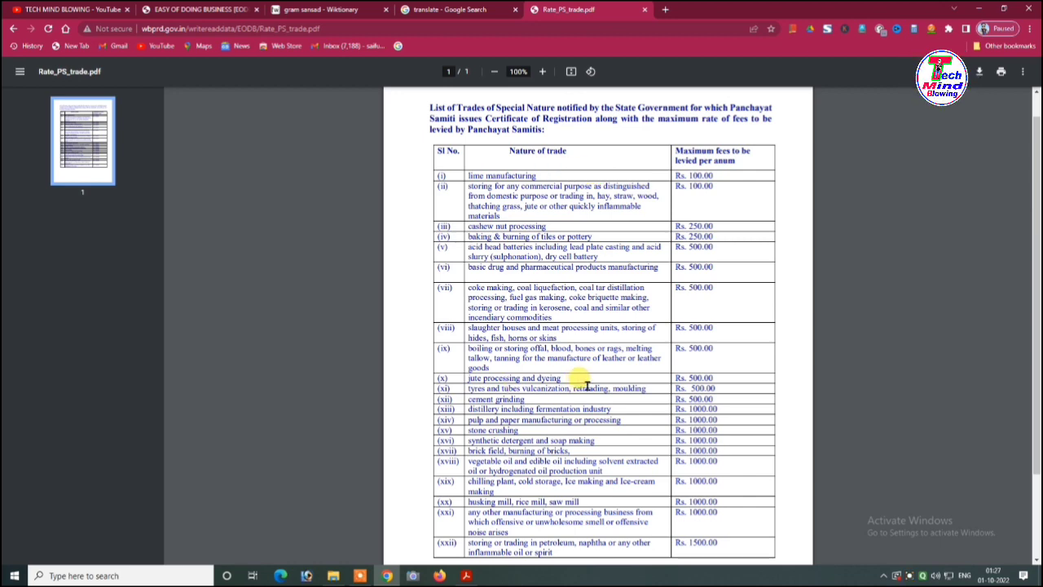
left_click(214, 8)
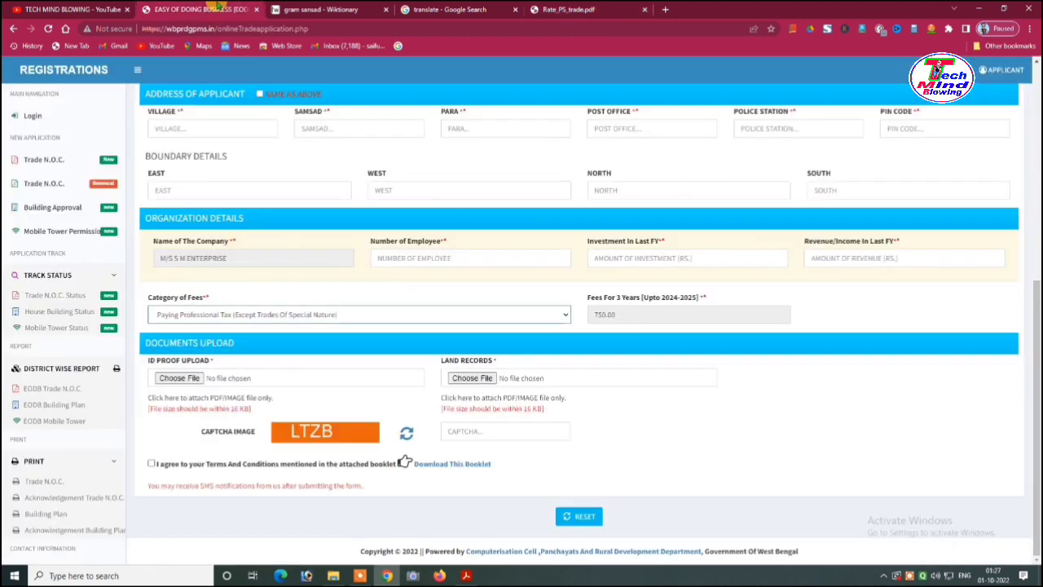
Step: Set the category of fees to Capital Investment Ranging Rs. 25,000/- To Less Than Rs. 5,00,000/-, consulting the special-nature trades list
left_click(284, 314)
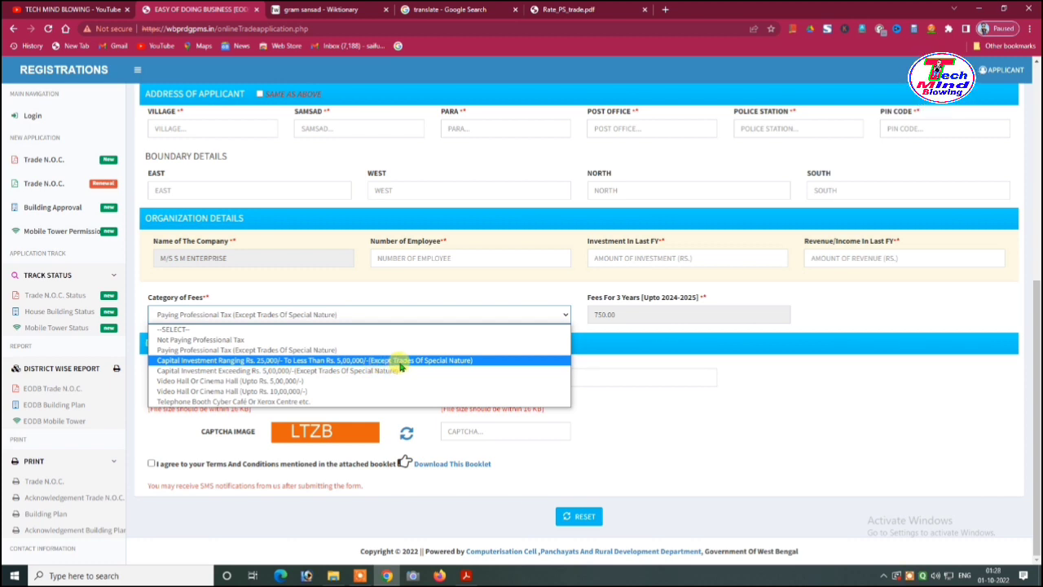
left_click(576, 10)
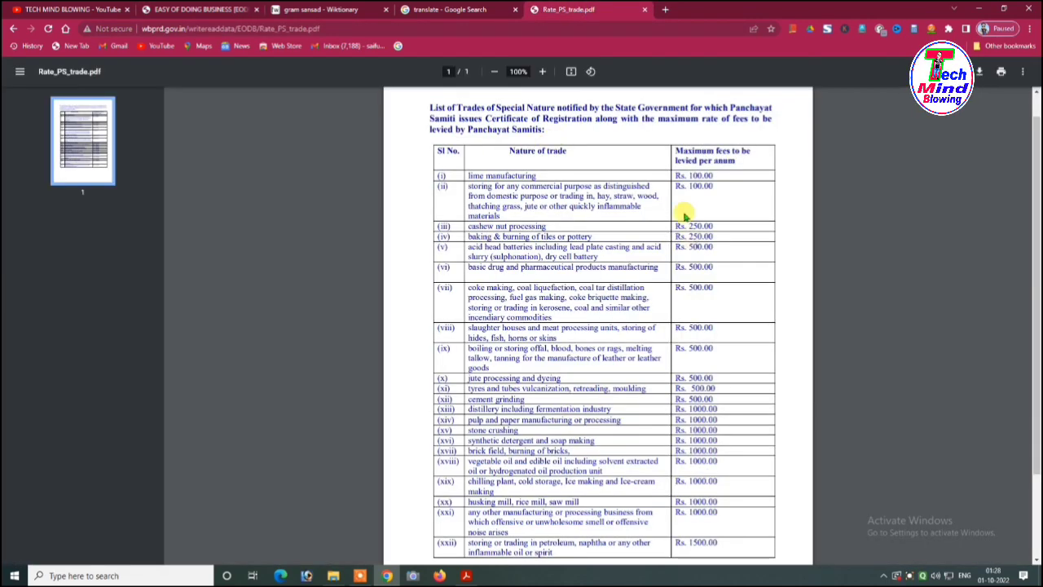
left_click(195, 8)
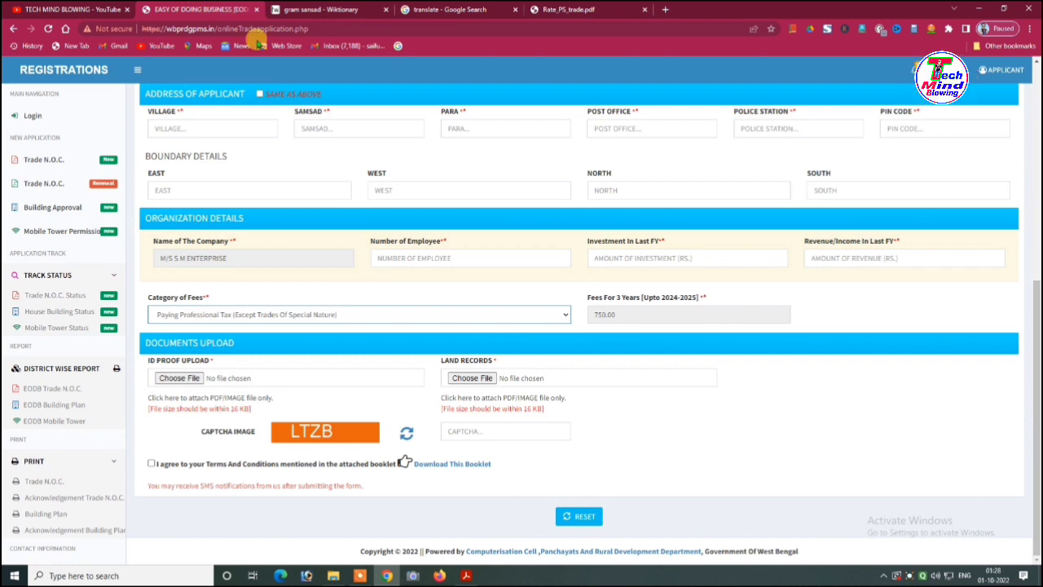
left_click(231, 316)
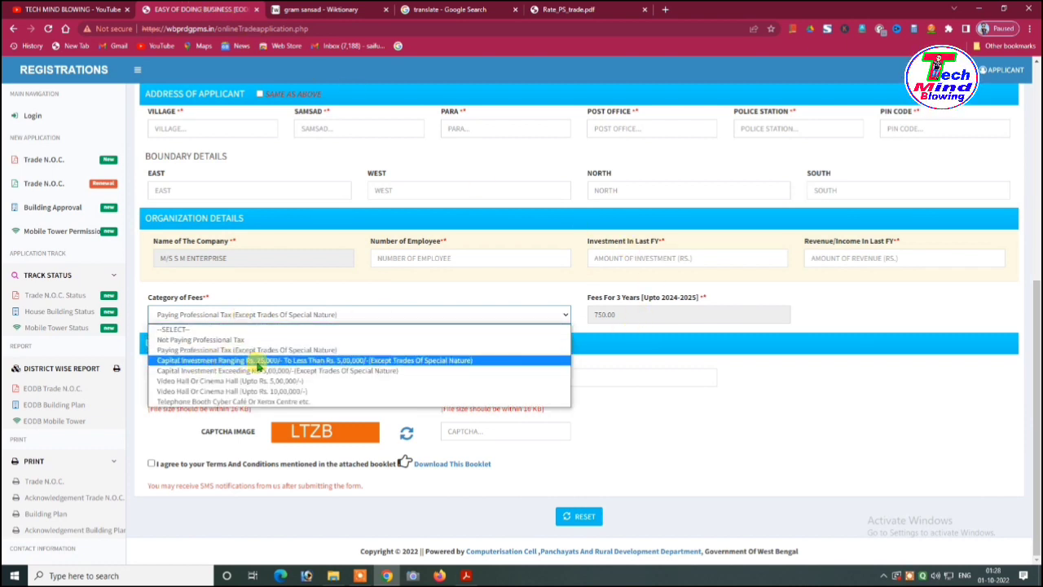
left_click(371, 360)
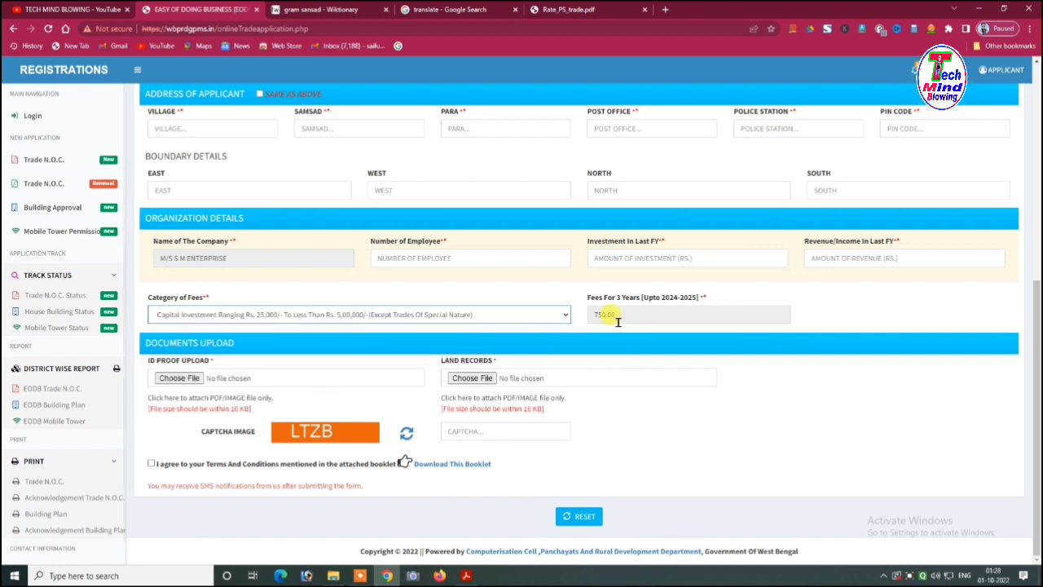
Step: Set the category of fees to Capital Investment Exceeding Rs. 5,00,000/-(Except Trades Of Special Nature) after consulting the trades list
left_click(537, 318)
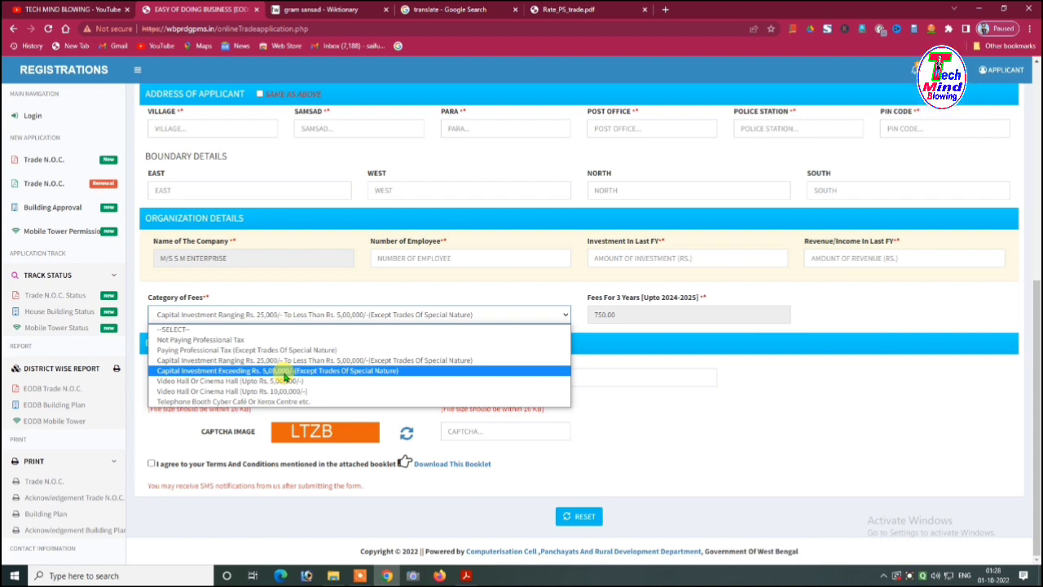
left_click(562, 10)
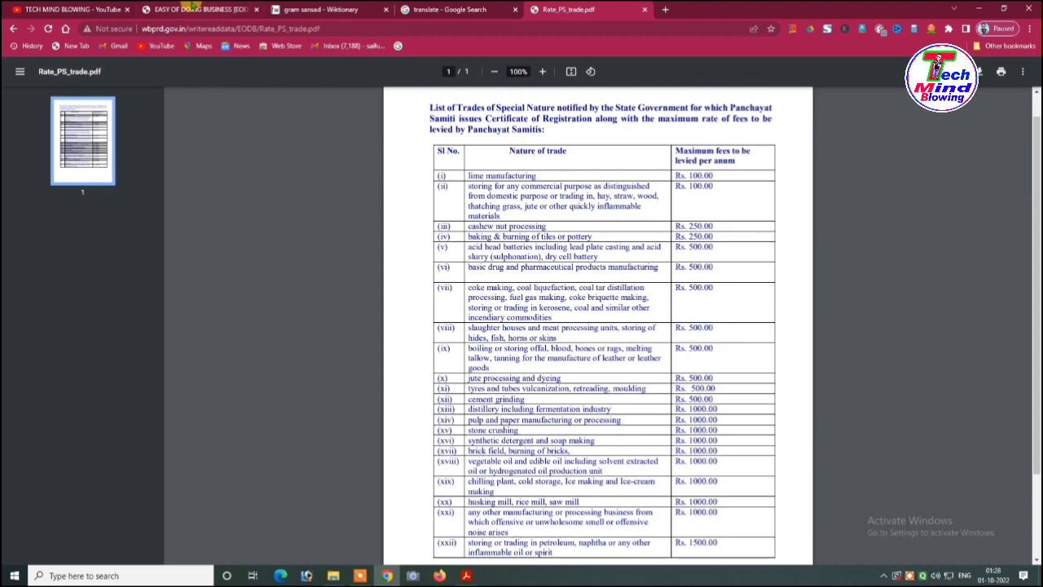
left_click(193, 9)
left_click(277, 314)
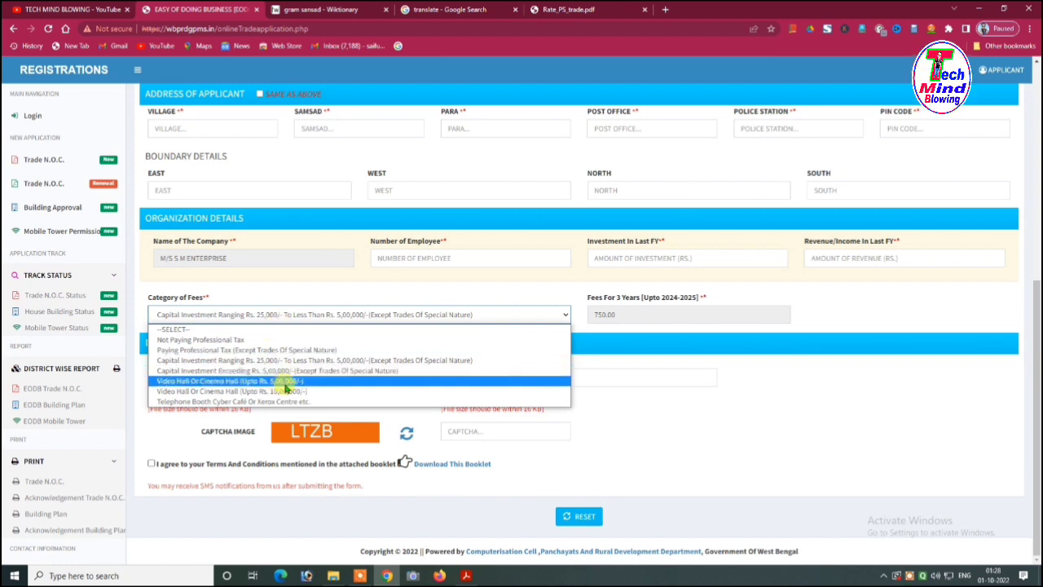
left_click(301, 371)
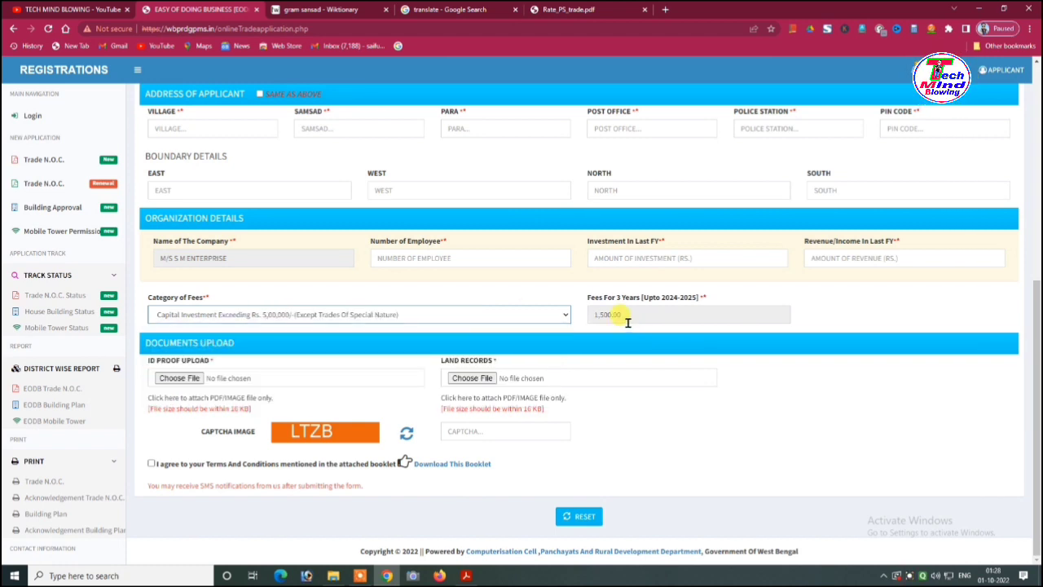
Step: Set the category of fees to Telephone Booth Cyber Café Or Xerox Centre etc. and look through the special-nature trades list
left_click(441, 314)
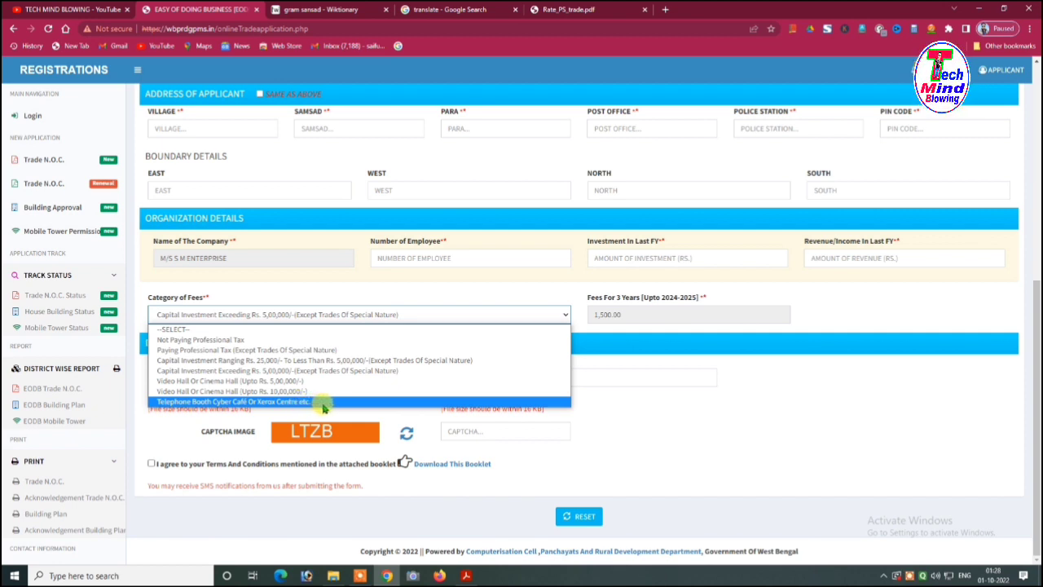
left_click(325, 402)
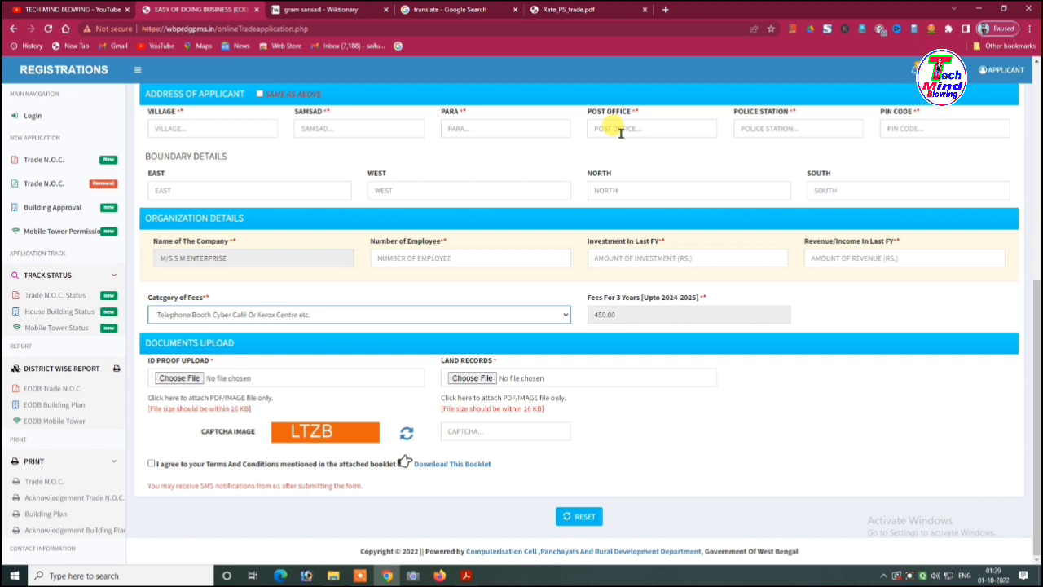
left_click(575, 10)
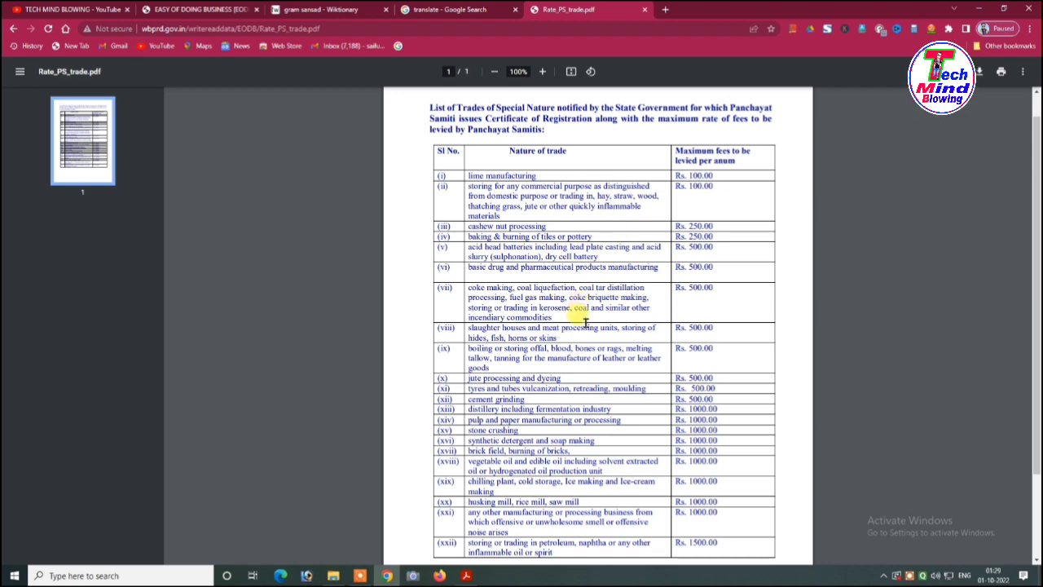
scroll(581, 319, "down", 3)
scroll(583, 322, "up", 4)
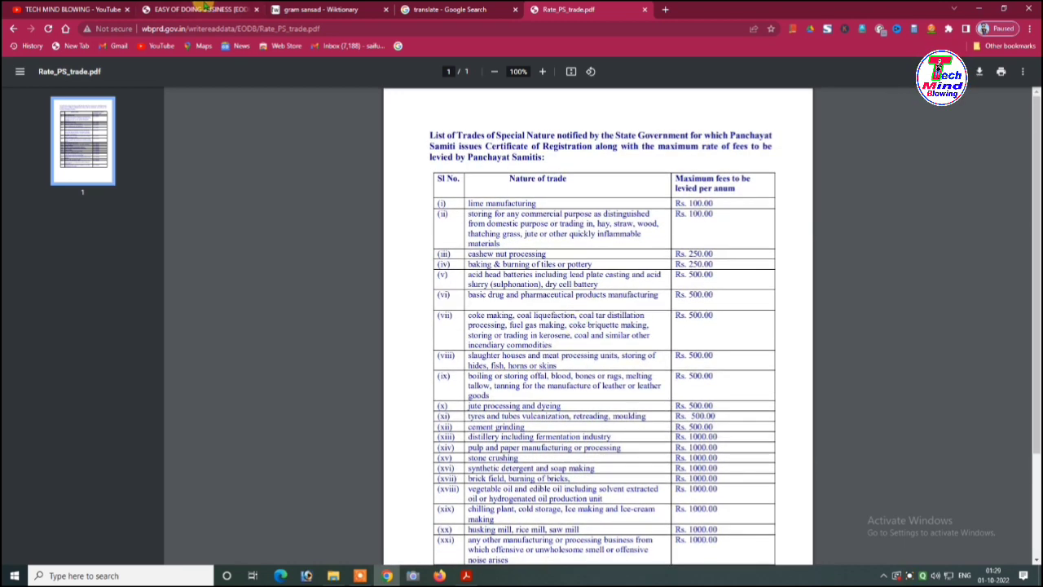
left_click(199, 9)
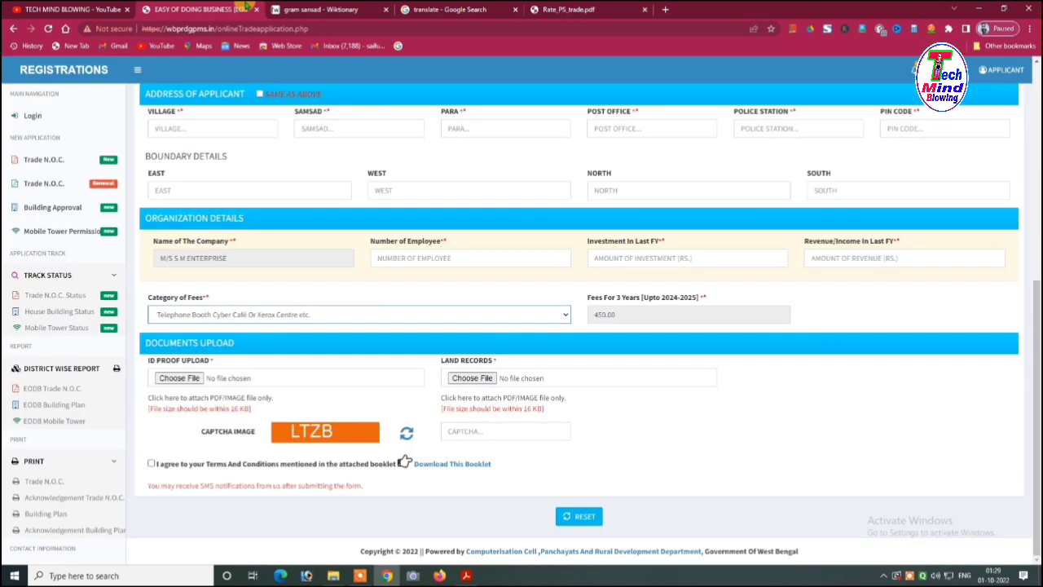
Step: Compare the fee categories that exclude trades of special nature with the trades notified in Rate_PS_trade.pdf
left_click(522, 321)
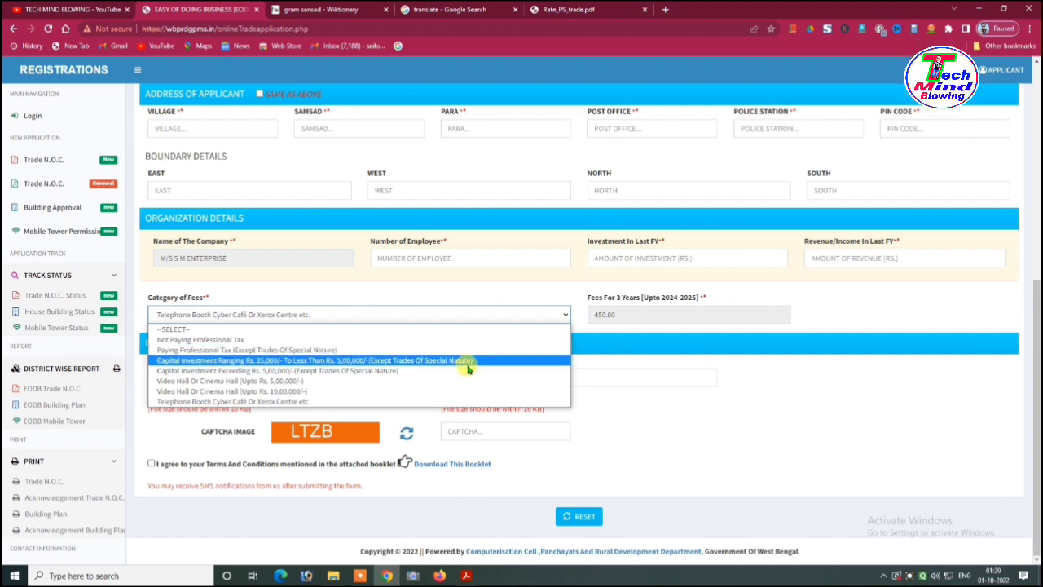
left_click(593, 9)
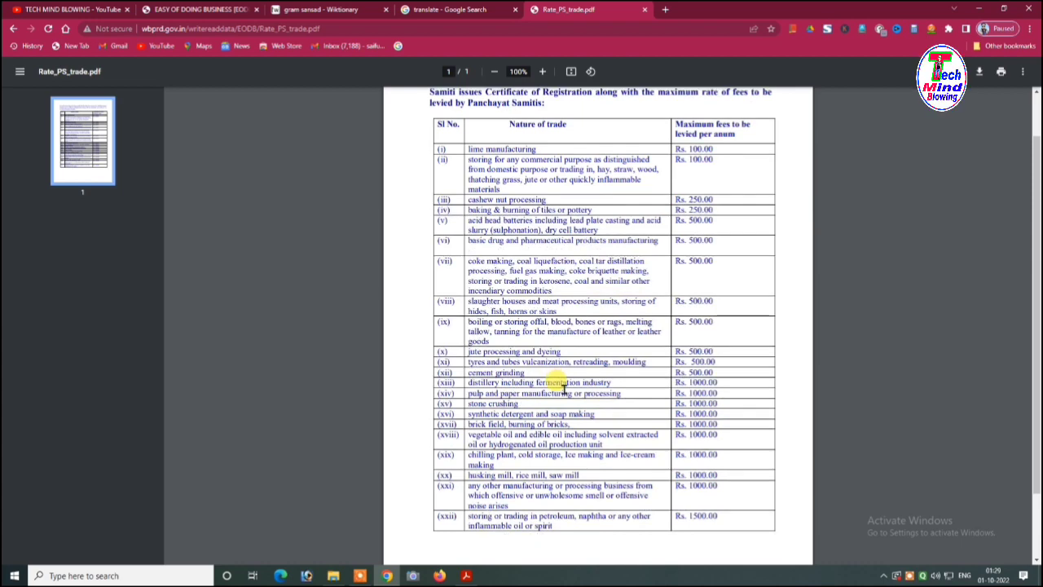
scroll(564, 388, "down", 1)
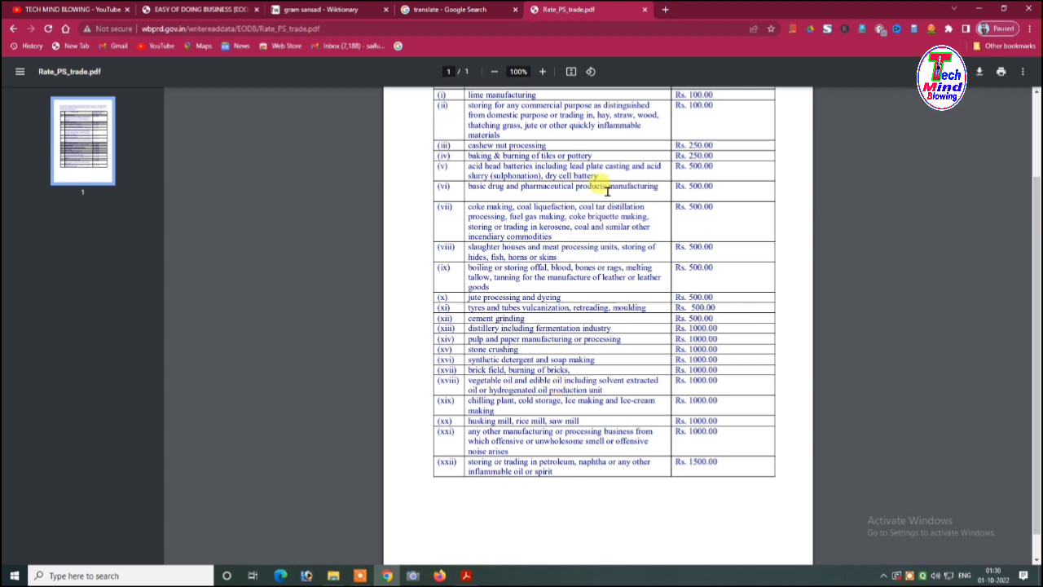
left_click(212, 9)
Step: Examine the ID proof and land records upload fields under Documents Upload, outlining each one
left_click_drag(134, 335, 265, 354)
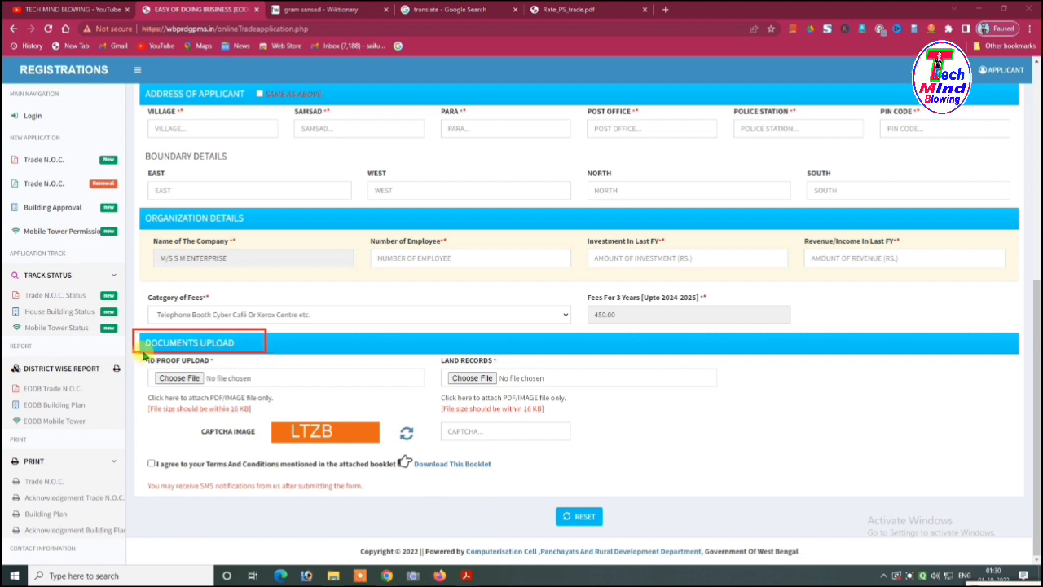
left_click_drag(144, 353, 225, 384)
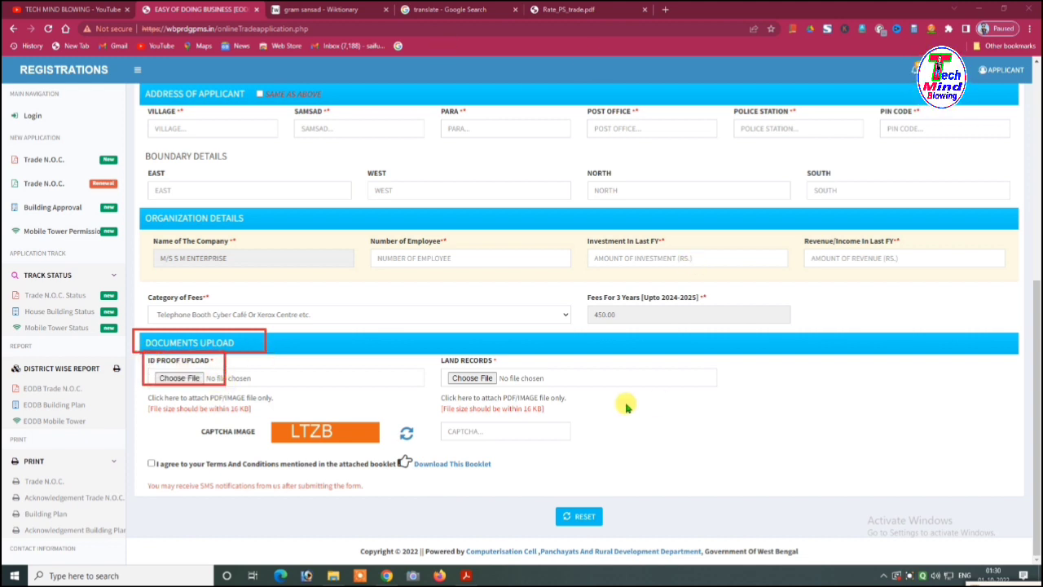
mouse_move(432, 351)
left_mouse_down()
mouse_move(479, 379)
mouse_move(541, 389)
left_mouse_up()
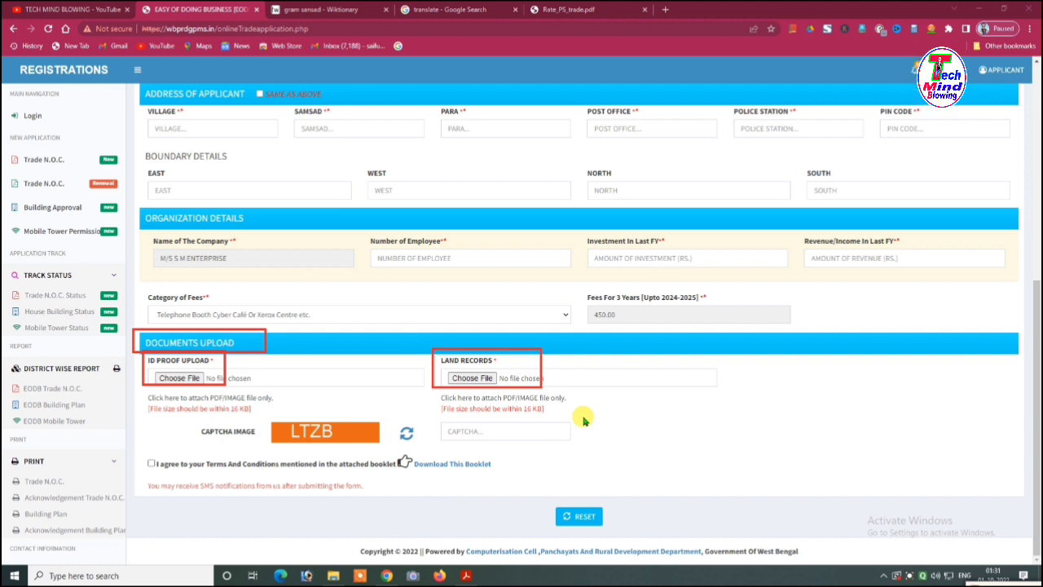
Step: Locate the YouTube channel's video on cropping or resizing documents to 16KB, and return to the Trade N.O.C. form
key("ctrl+shift+Tab")
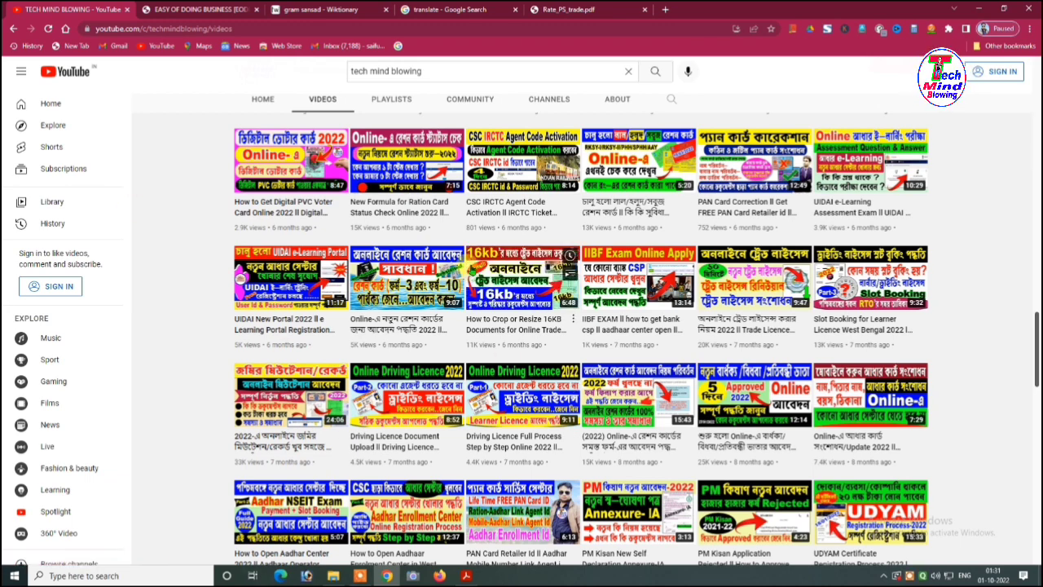
scroll(499, 256, "down", 1)
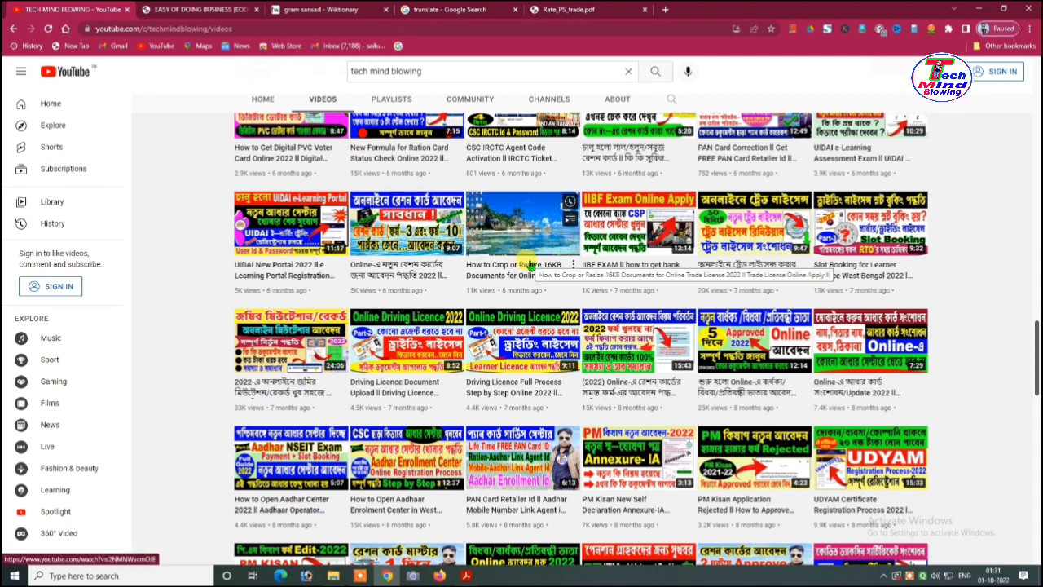
left_click(196, 9)
Step: Compare the three-year fees for the Capital Investment Exceeding Rs. 5,00,000/- and Not Paying Professional Tax categories
left_click(551, 316)
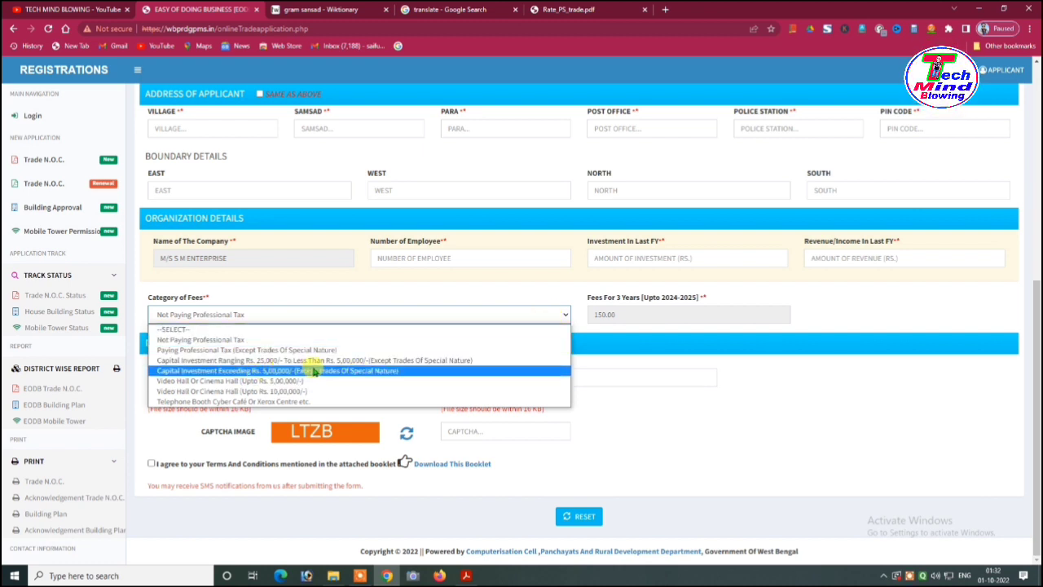
left_click(399, 372)
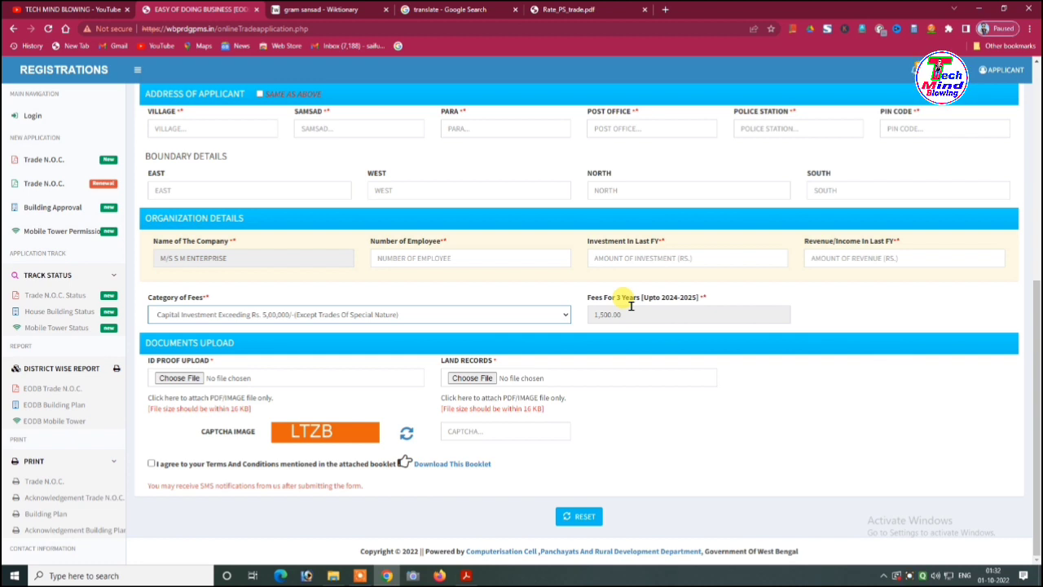
left_click(498, 317)
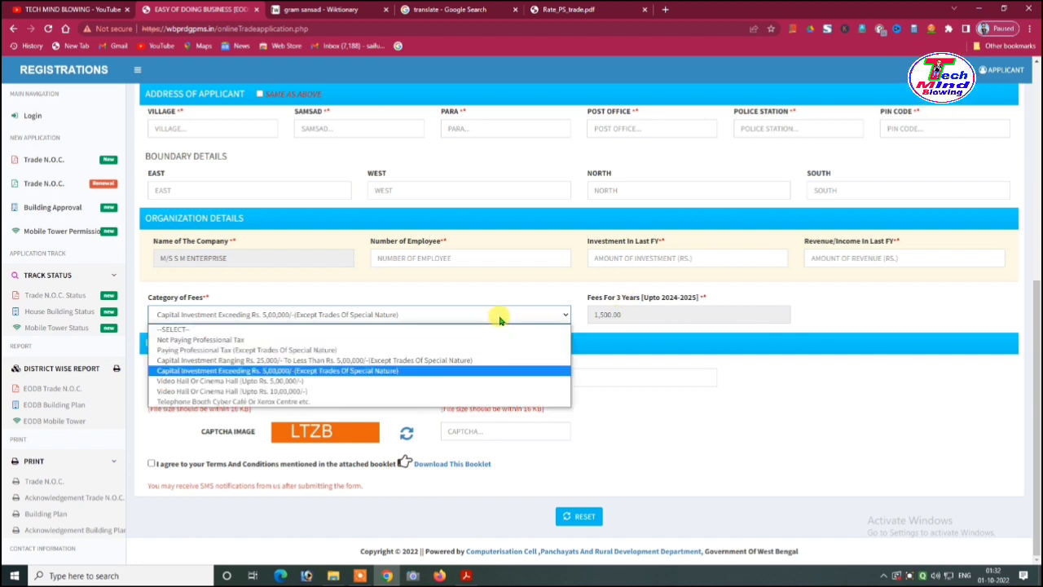
left_click(251, 340)
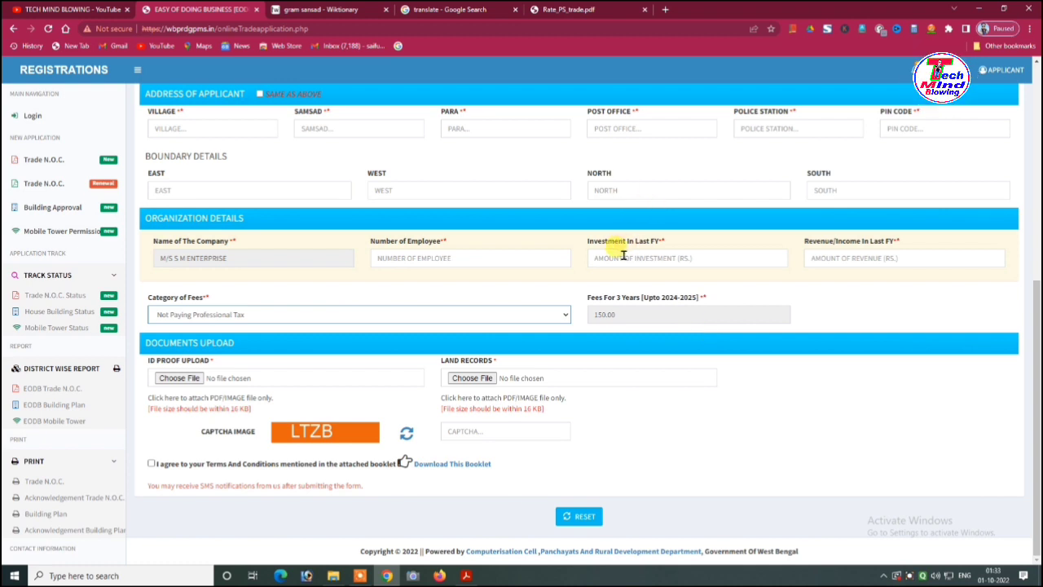
left_click(290, 314)
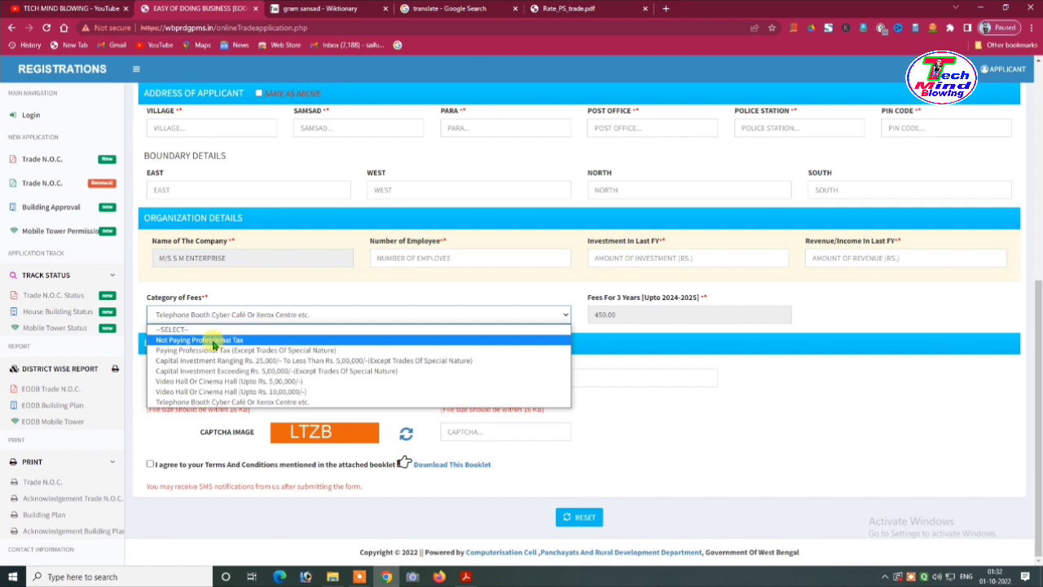
left_click(243, 341)
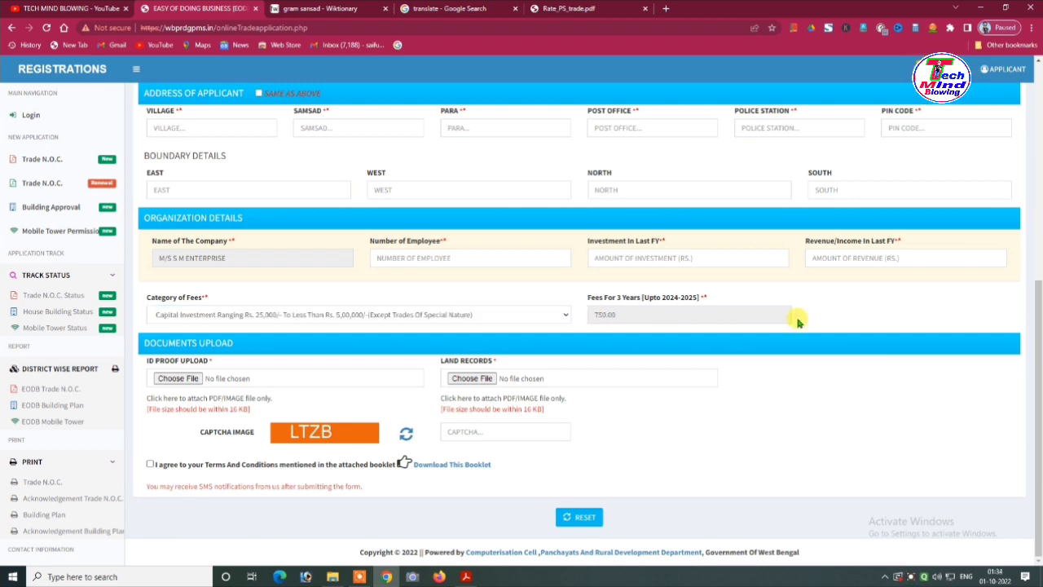
Step: Review the Trade N.O.C. form, agree to the terms and conditions, and submit the application
scroll(807, 282, "up", 5)
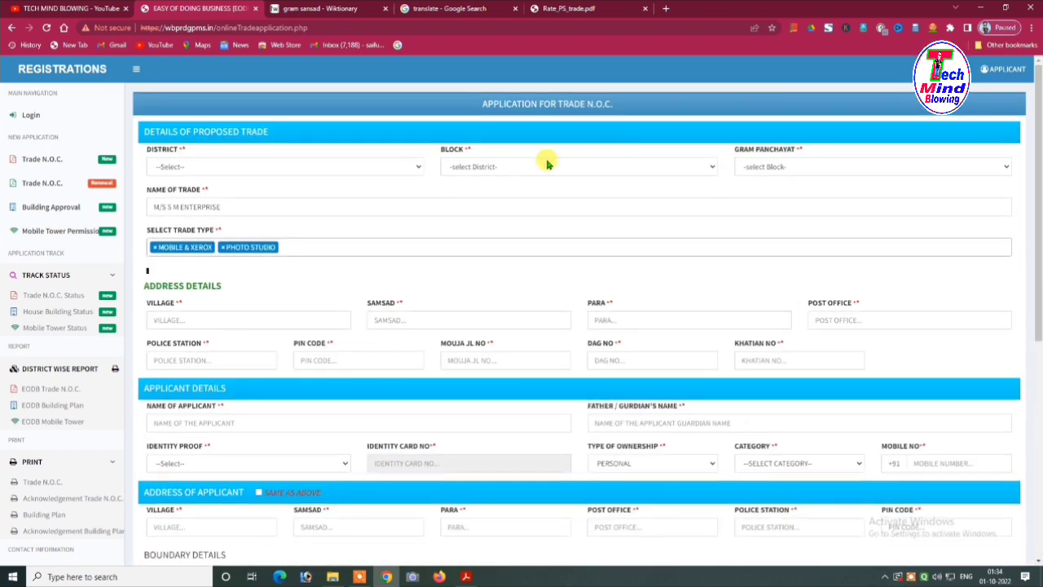
scroll(445, 387, "down", 4)
scroll(444, 387, "down", 1)
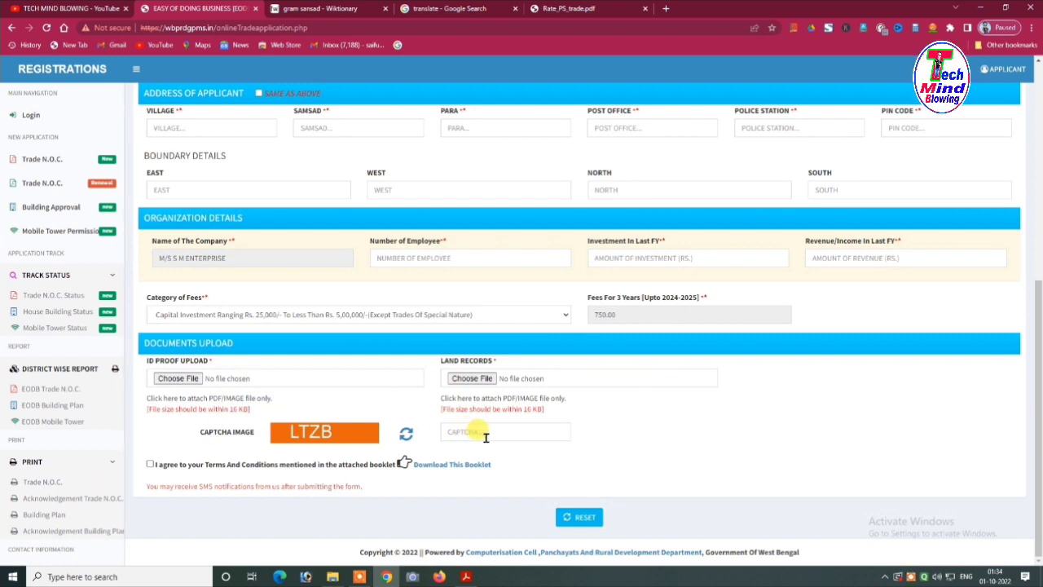
left_click(150, 465)
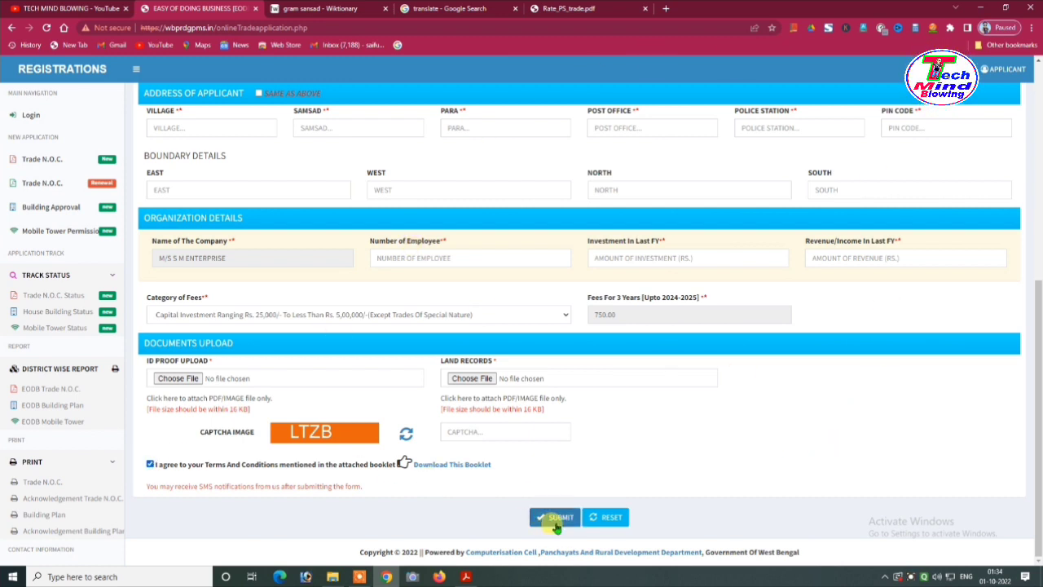
left_click(557, 518)
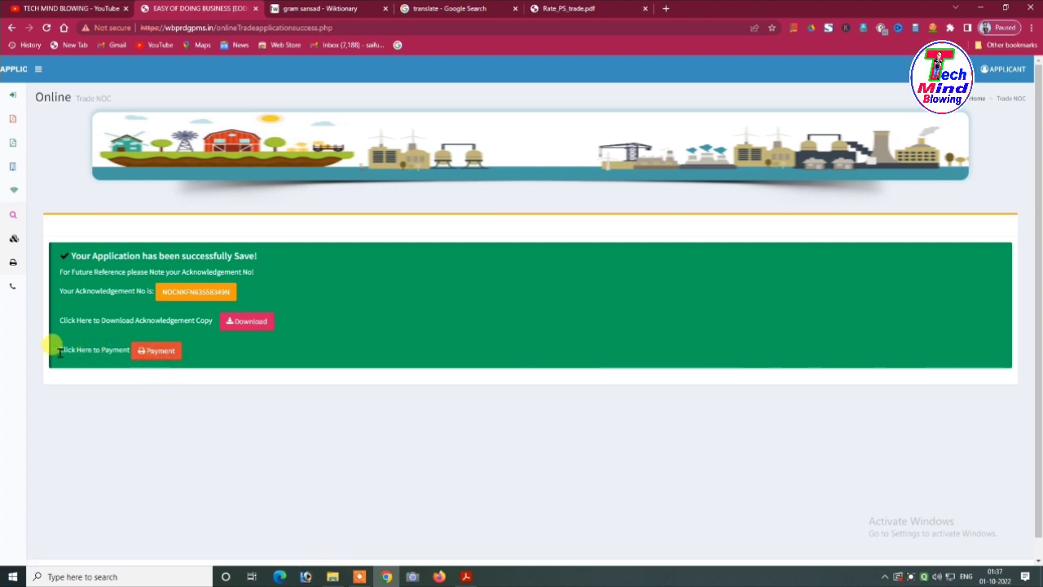
Step: Start the online payment for the saved application and proceed to the Axis Bank Easypay gateway
left_click(158, 352)
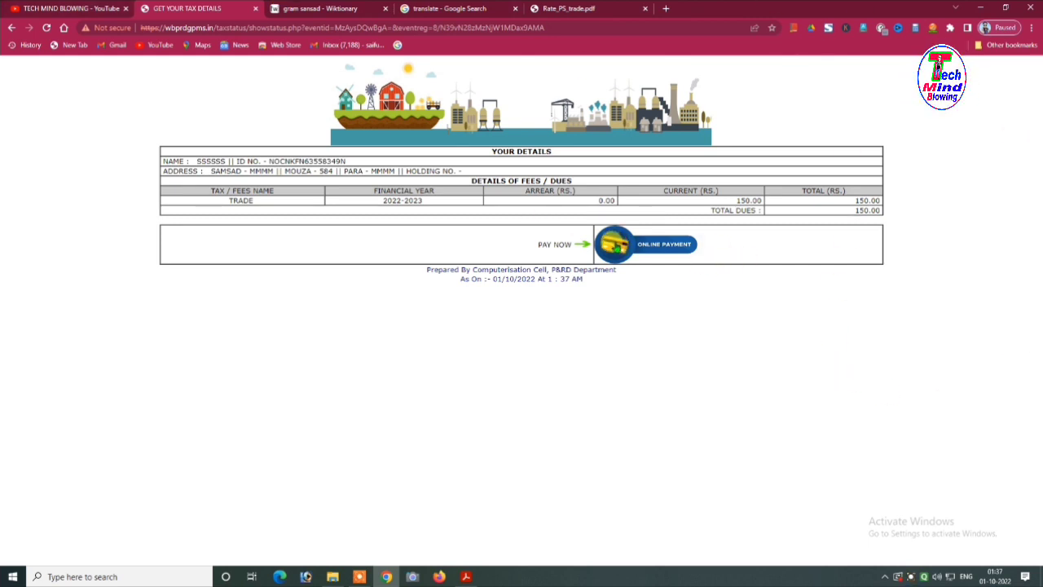
left_click(615, 245)
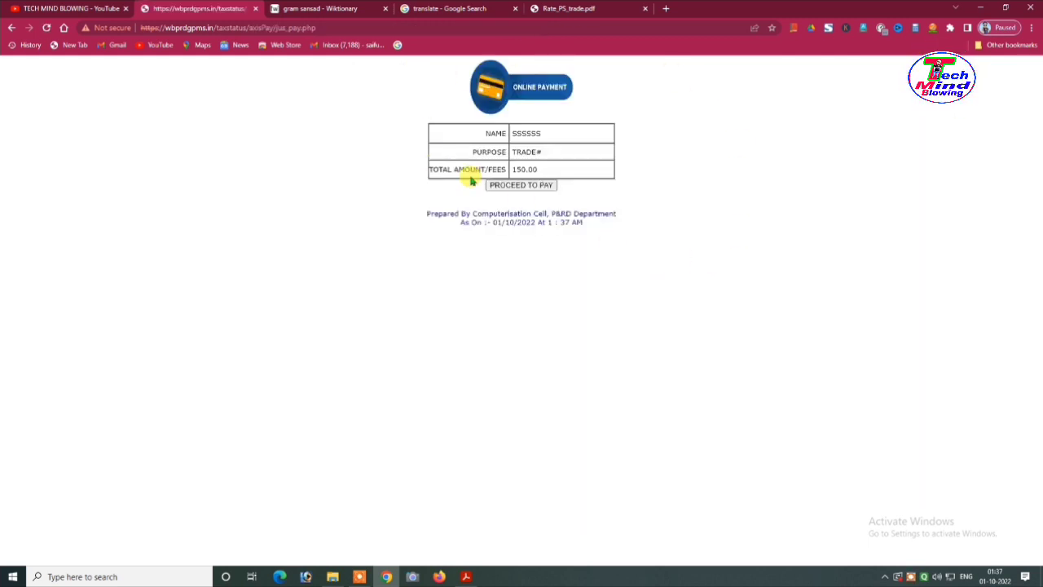
left_click(537, 189)
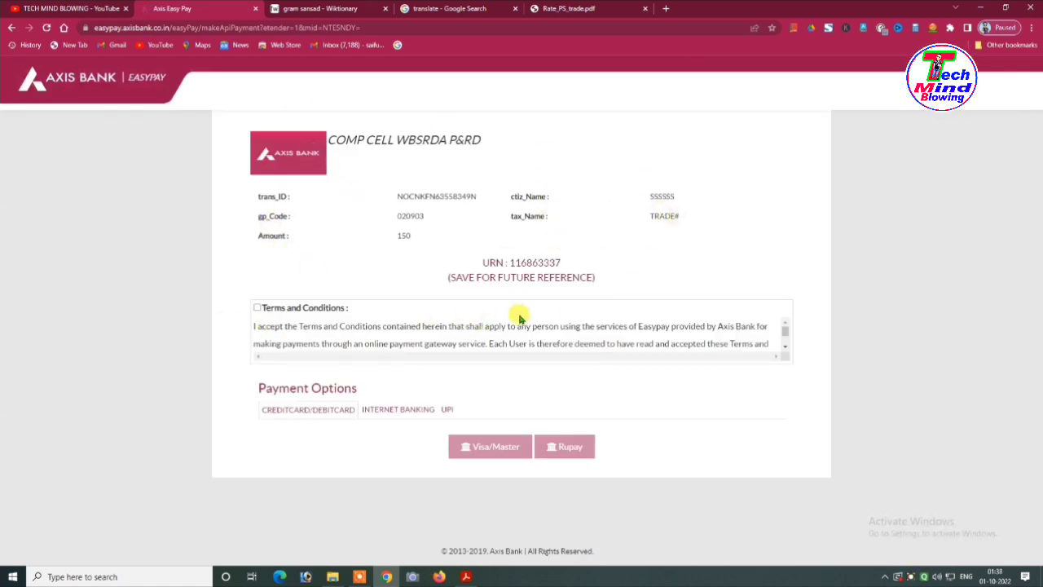
Step: Accept the Easypay terms and conditions and choose Internet Banking through Other Banks as the payment option
left_click(257, 308)
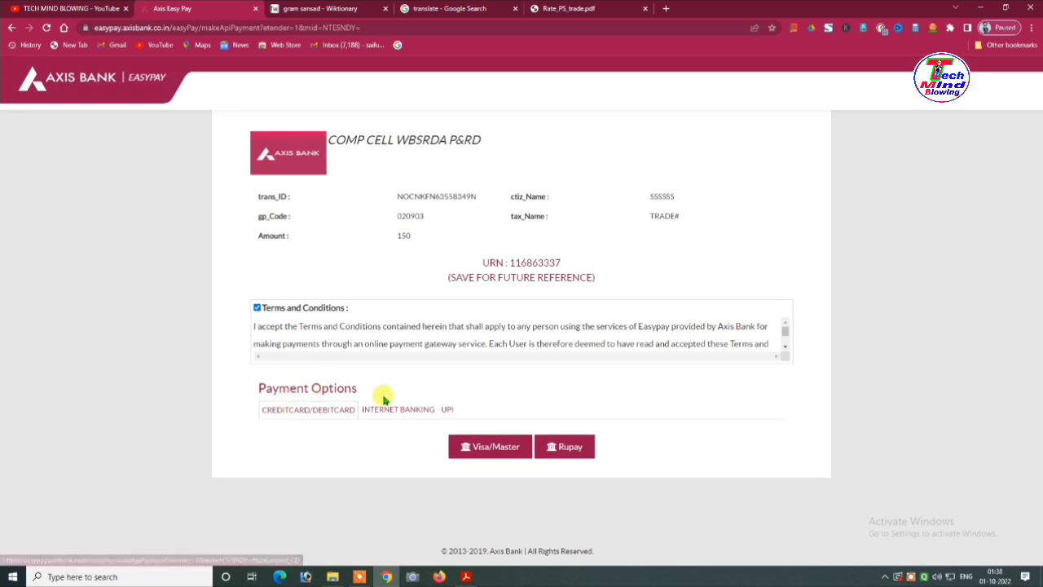
left_click(292, 419)
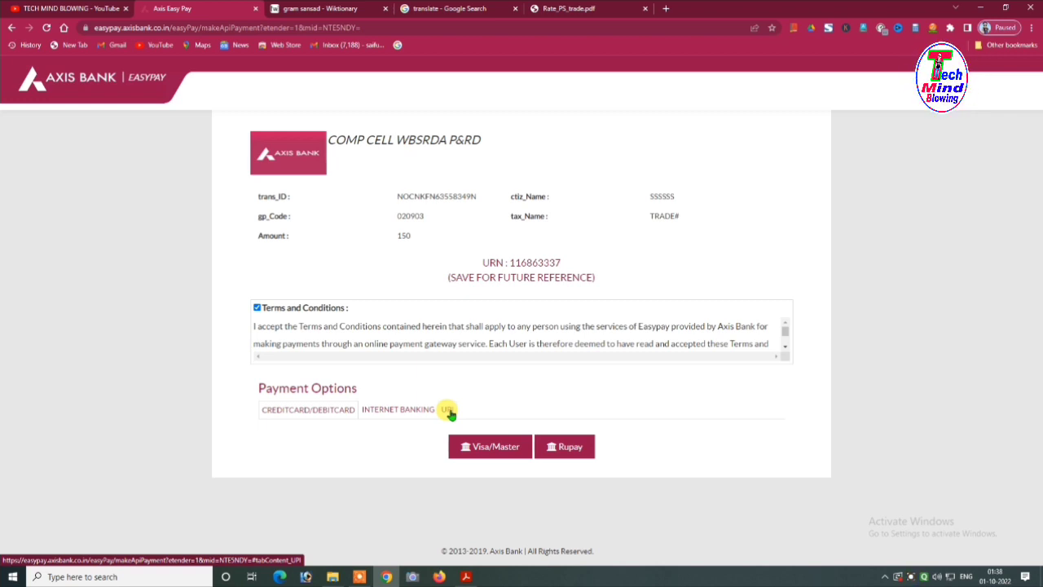
left_click(395, 412)
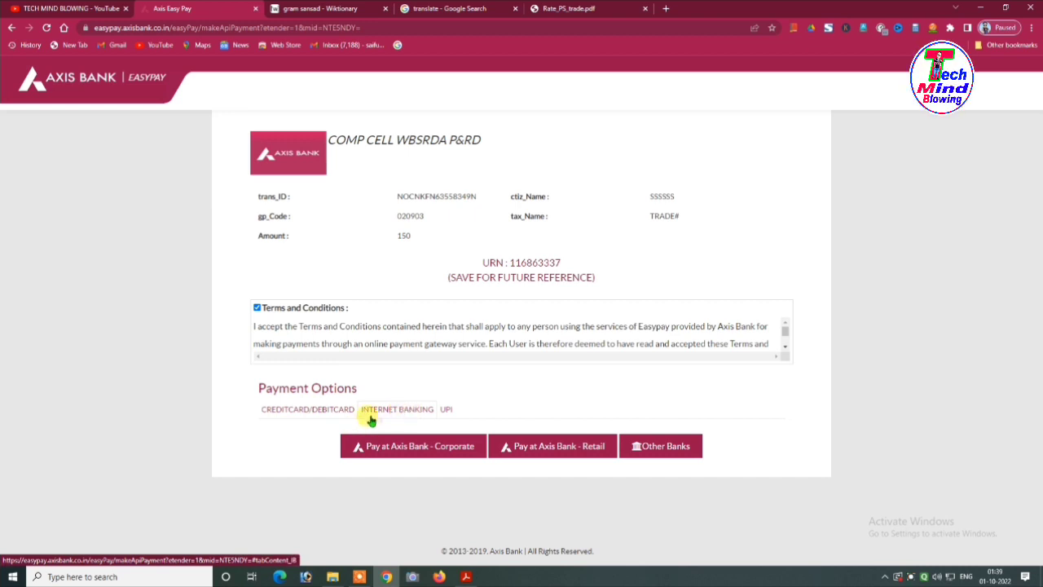
left_click(643, 446)
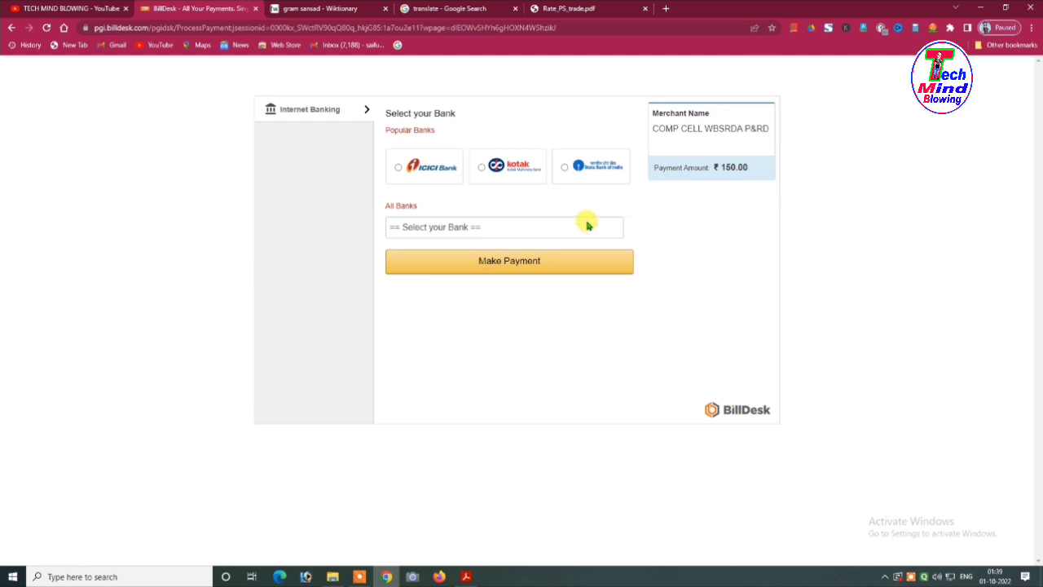
Step: Look through the list of all banks, select State Bank of India, and proceed to its login page
left_click(470, 229)
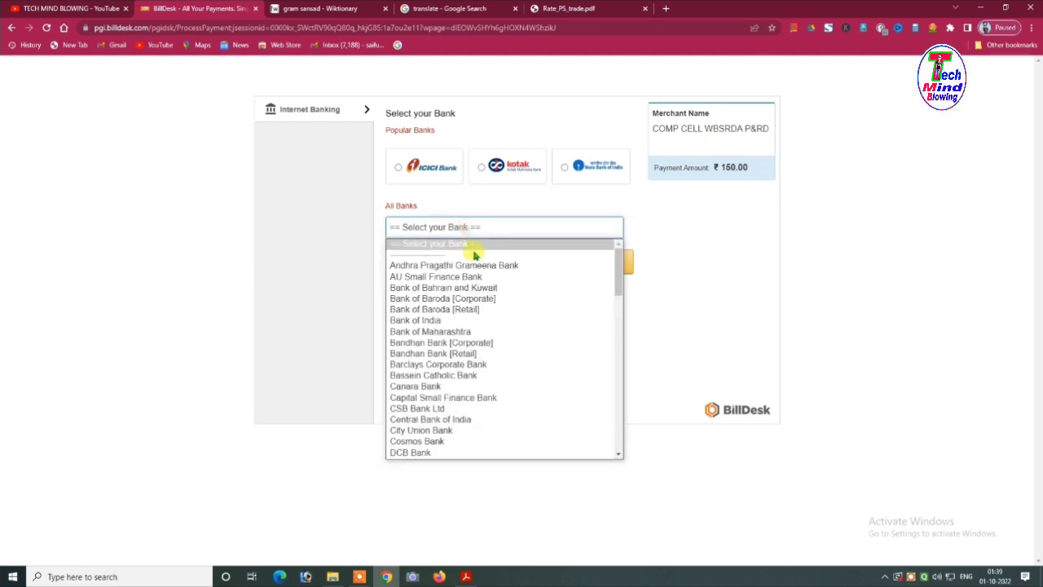
scroll(460, 363, "down", 15)
scroll(460, 383, "up", 15)
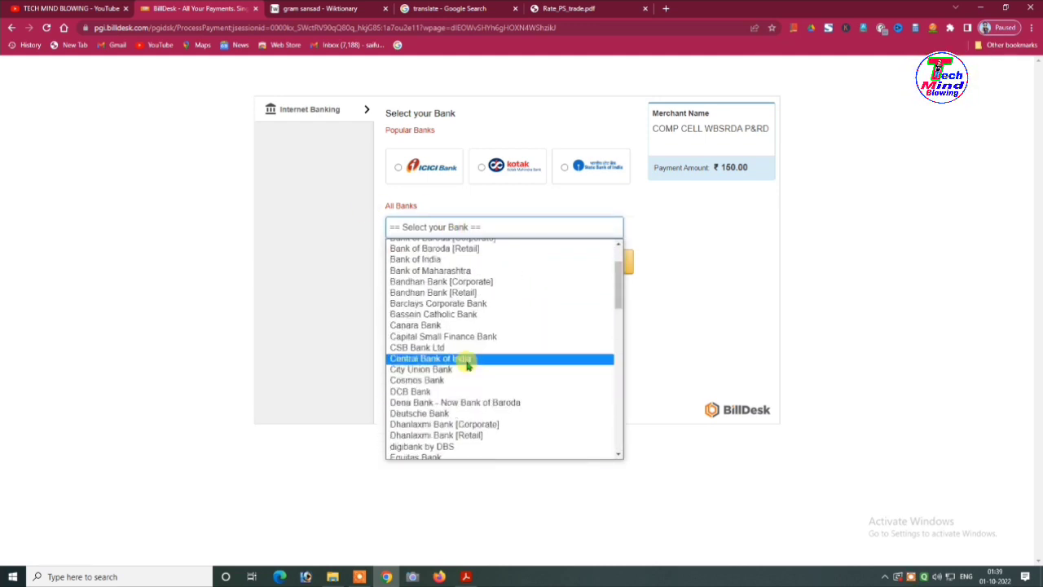
left_click(561, 169)
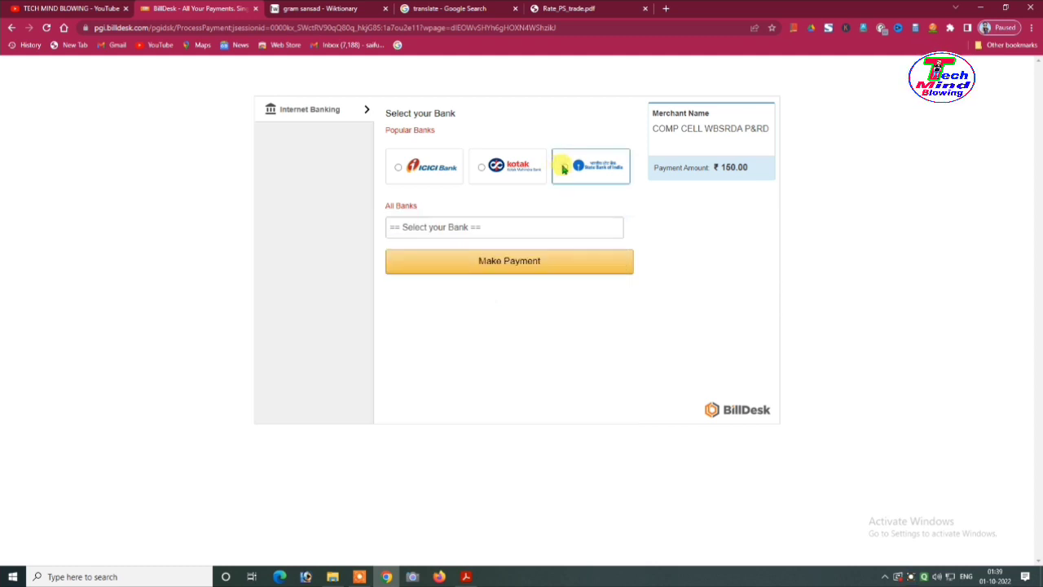
left_click(517, 336)
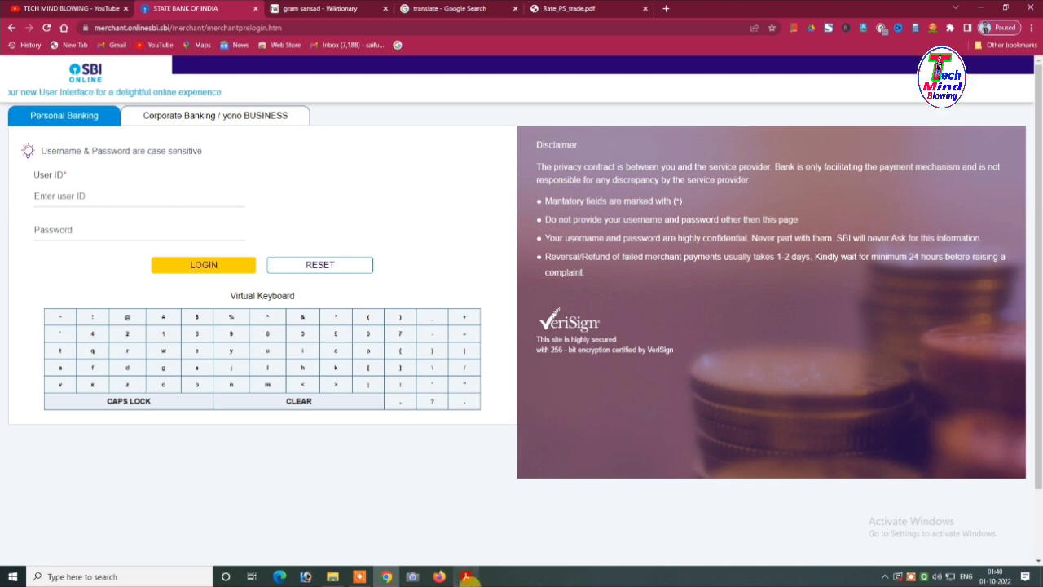
Step: Switch to Acrobat Reader and examine the Form 11 trade certificate
left_click(465, 576)
scroll(505, 222, "up", 1)
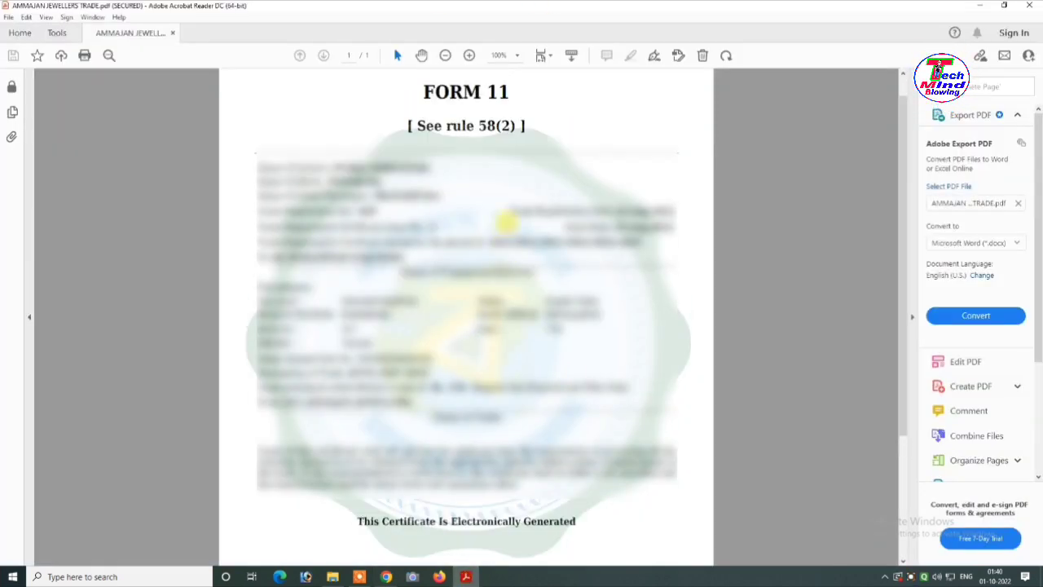
scroll(505, 221, "up", 1)
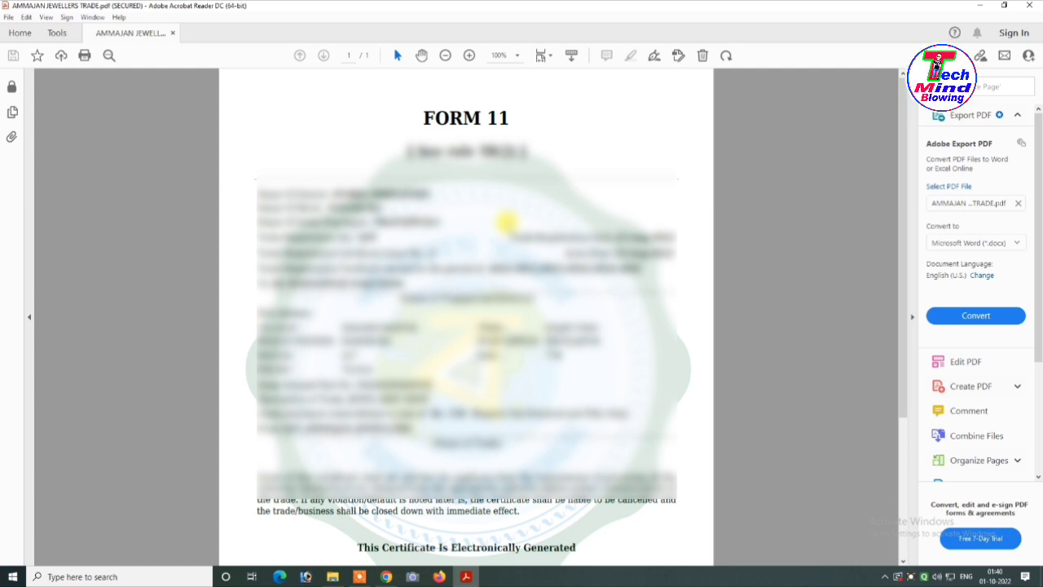
scroll(505, 222, "down", 2)
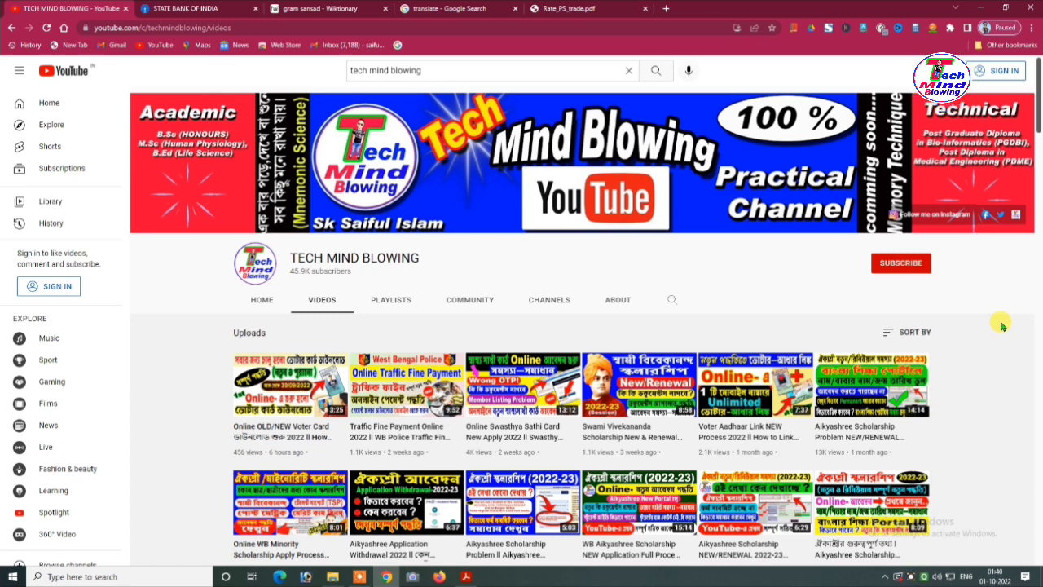
Step: Browse the uploaded videos on the TECH MIND BLOWING YouTube channel
scroll(978, 343, "down", 3)
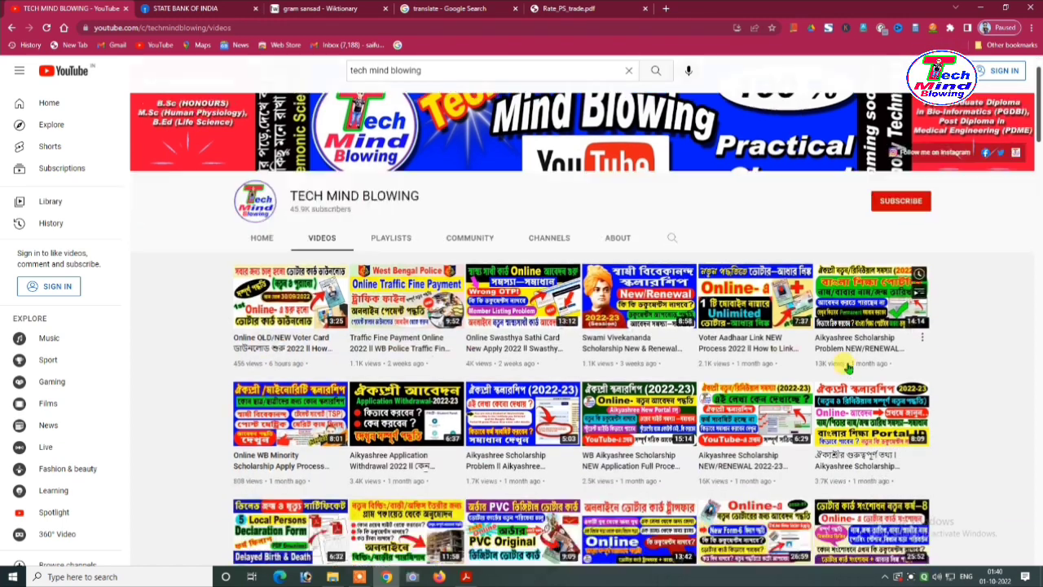
scroll(955, 353, "down", 1)
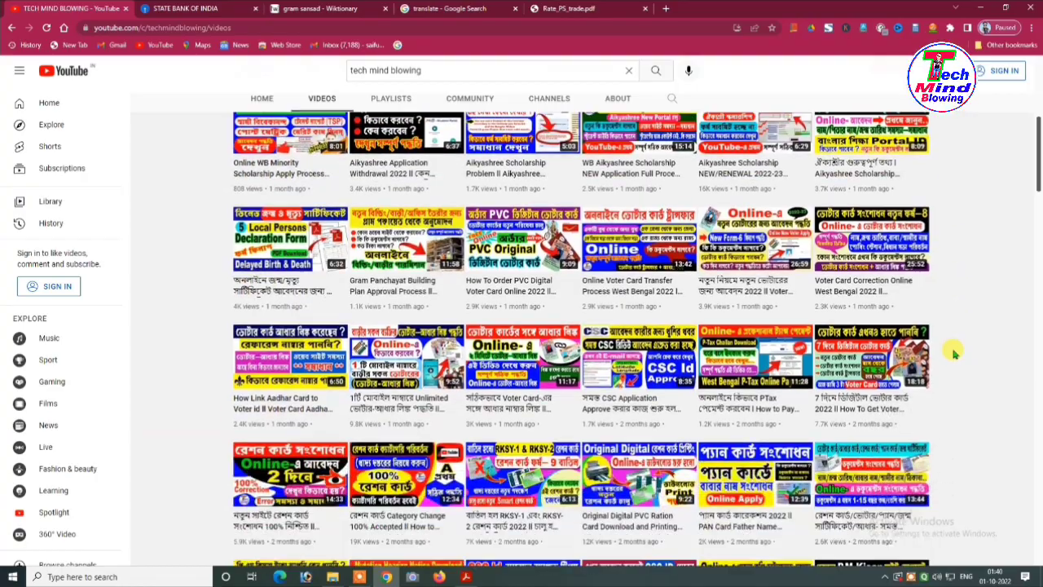
scroll(956, 350, "up", 5)
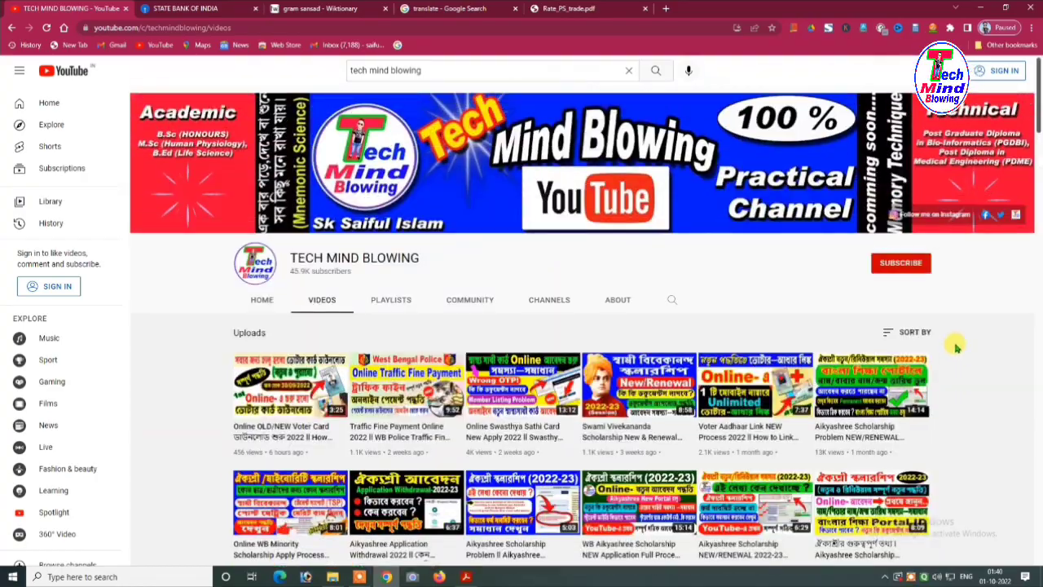
scroll(957, 348, "down", 3)
scroll(960, 346, "up", 3)
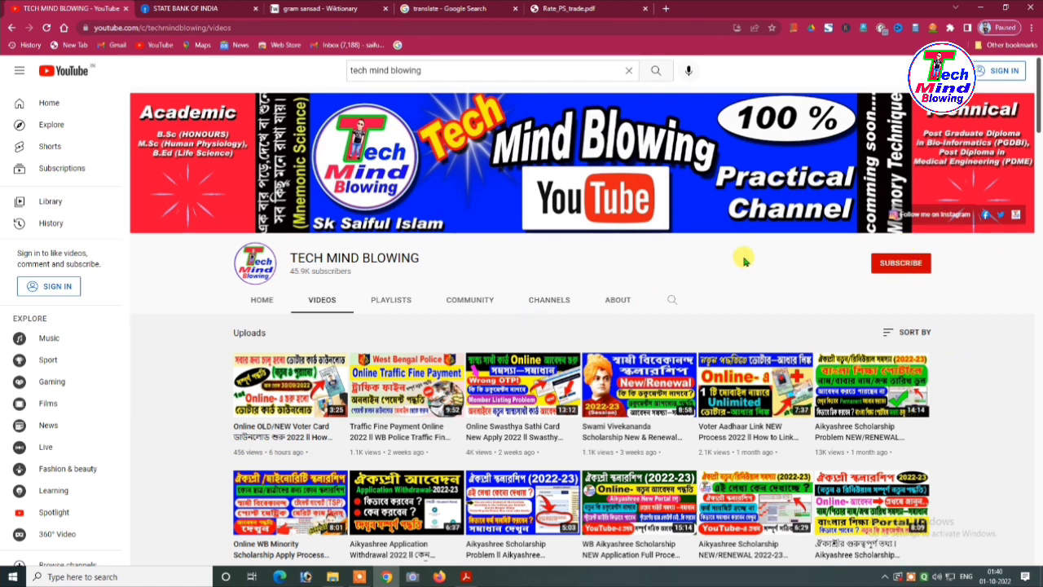
scroll(744, 260, "down", 10)
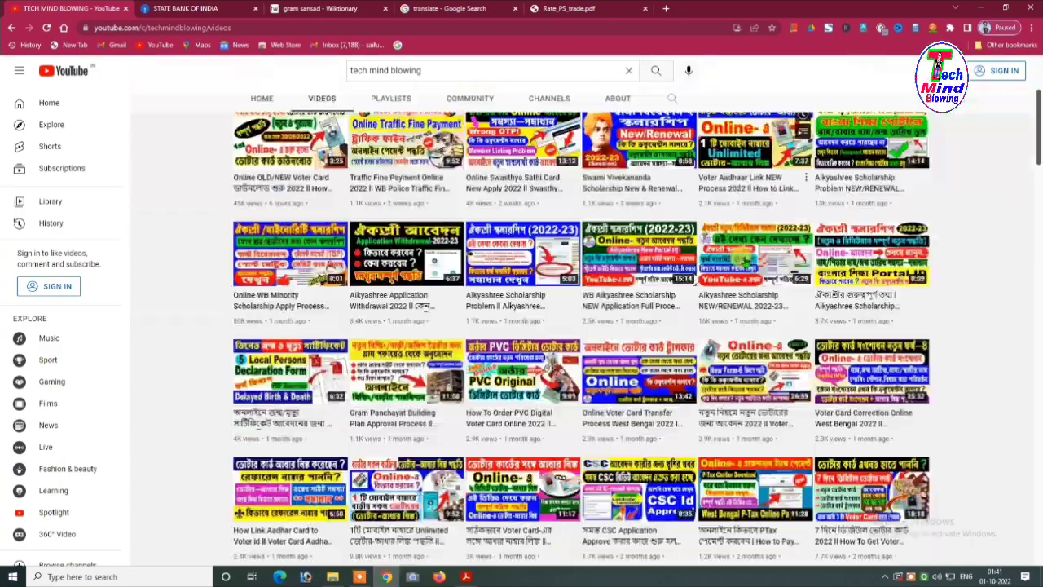
scroll(744, 261, "down", 15)
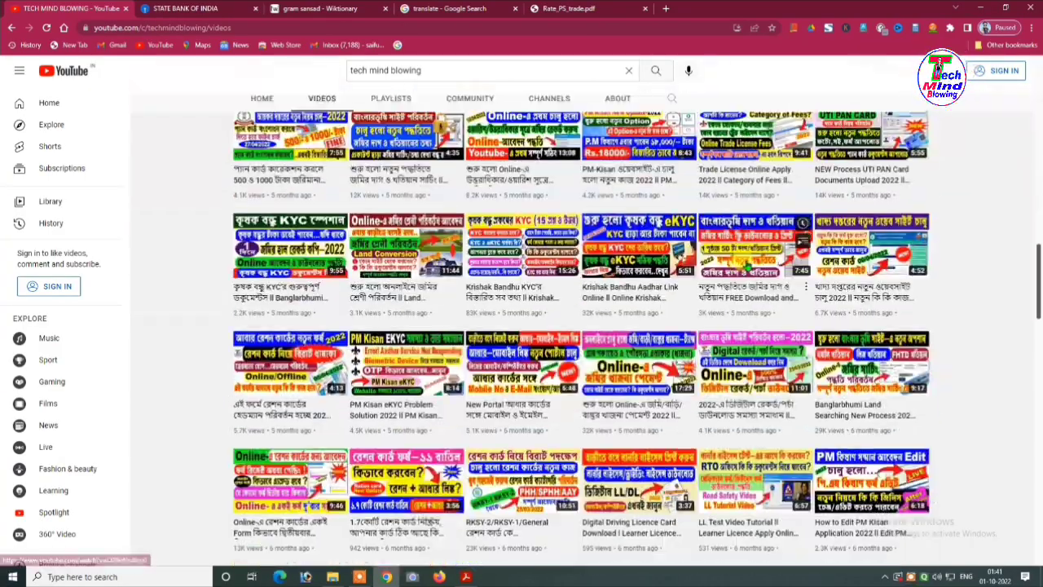